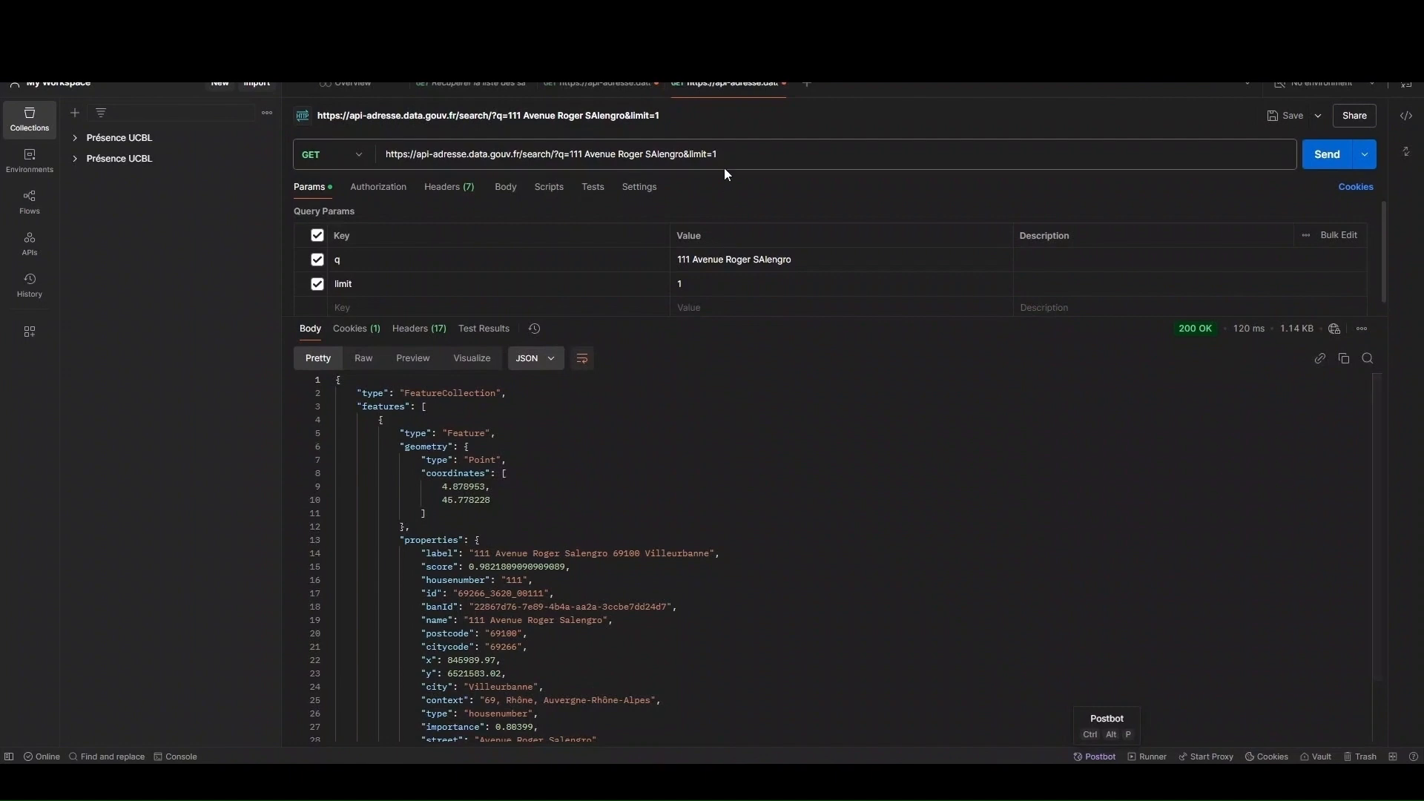
click(806, 89)
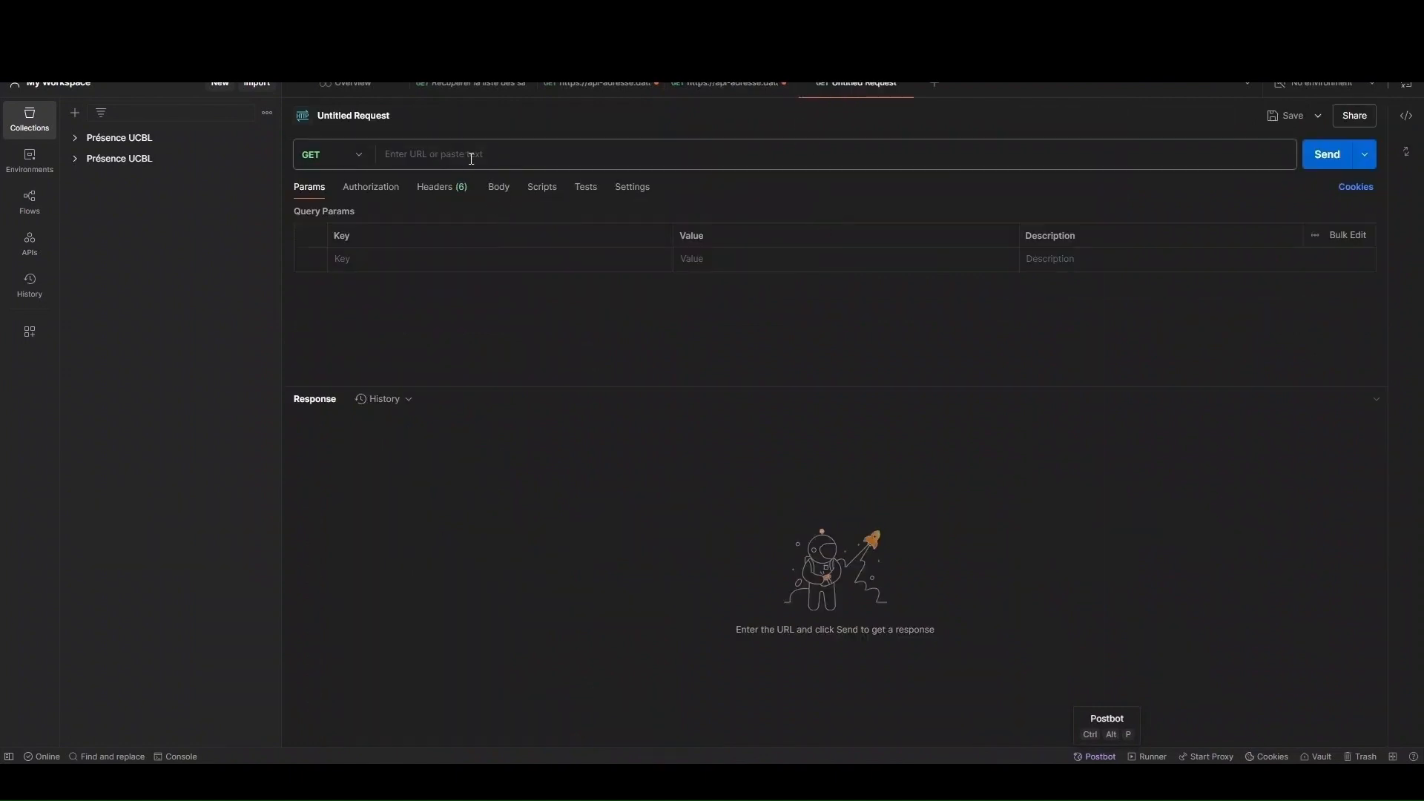
Send the 8 bd du port address search with limit 1 and review the JSON result
text(https://api-adresse.data.gouv.fr/search/?q=8+bd+du+port&limit=15)
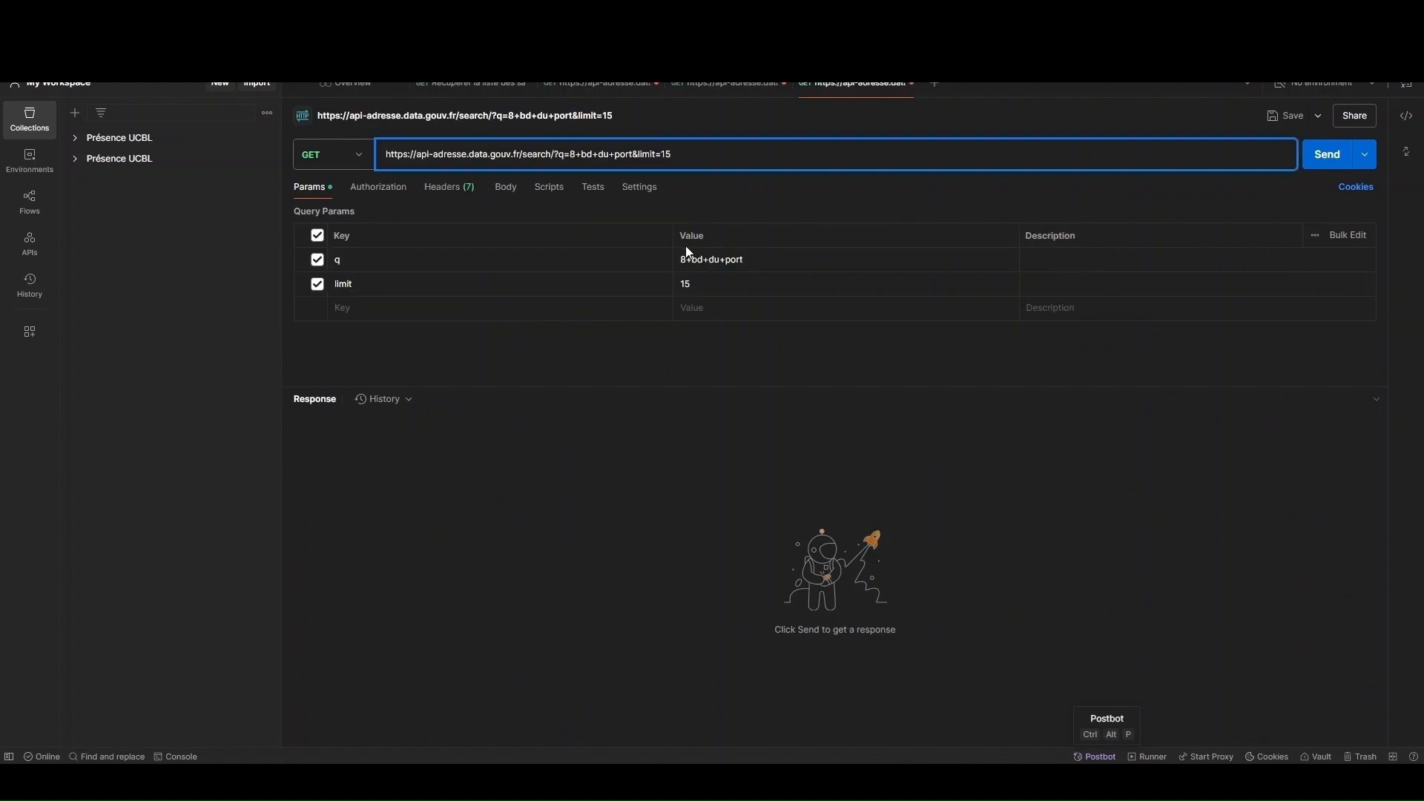
click(713, 283)
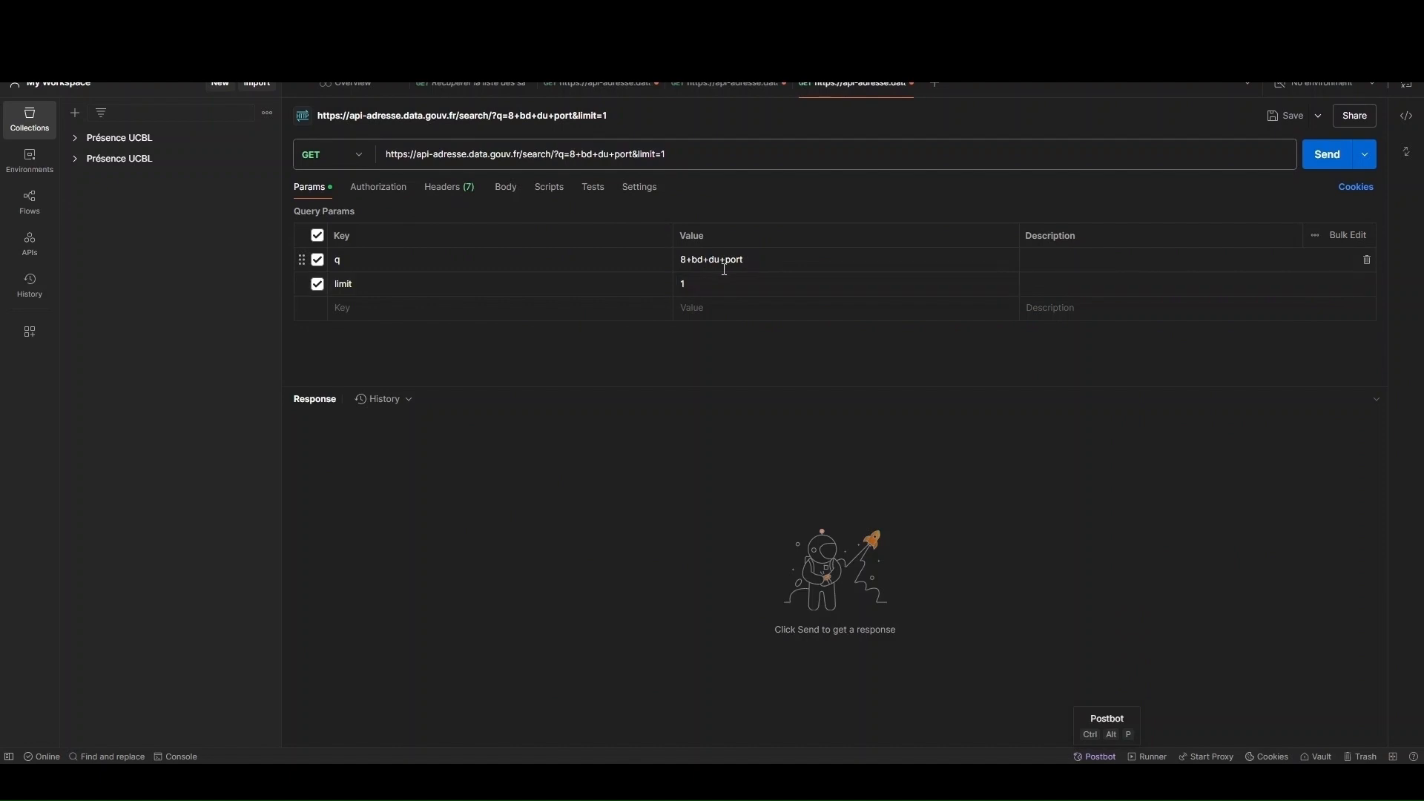
click(706, 259)
click(1320, 158)
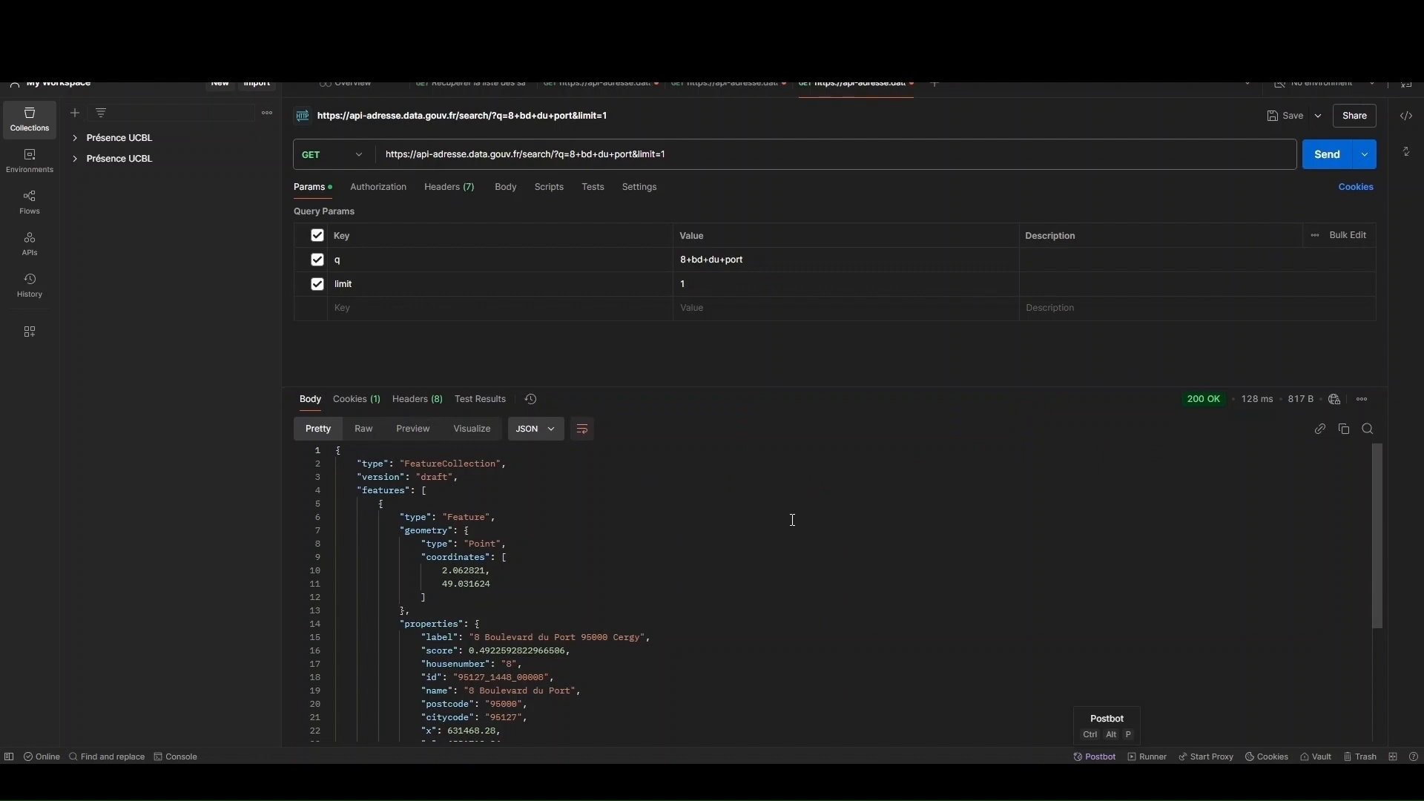
scroll(792, 520, down, 1)
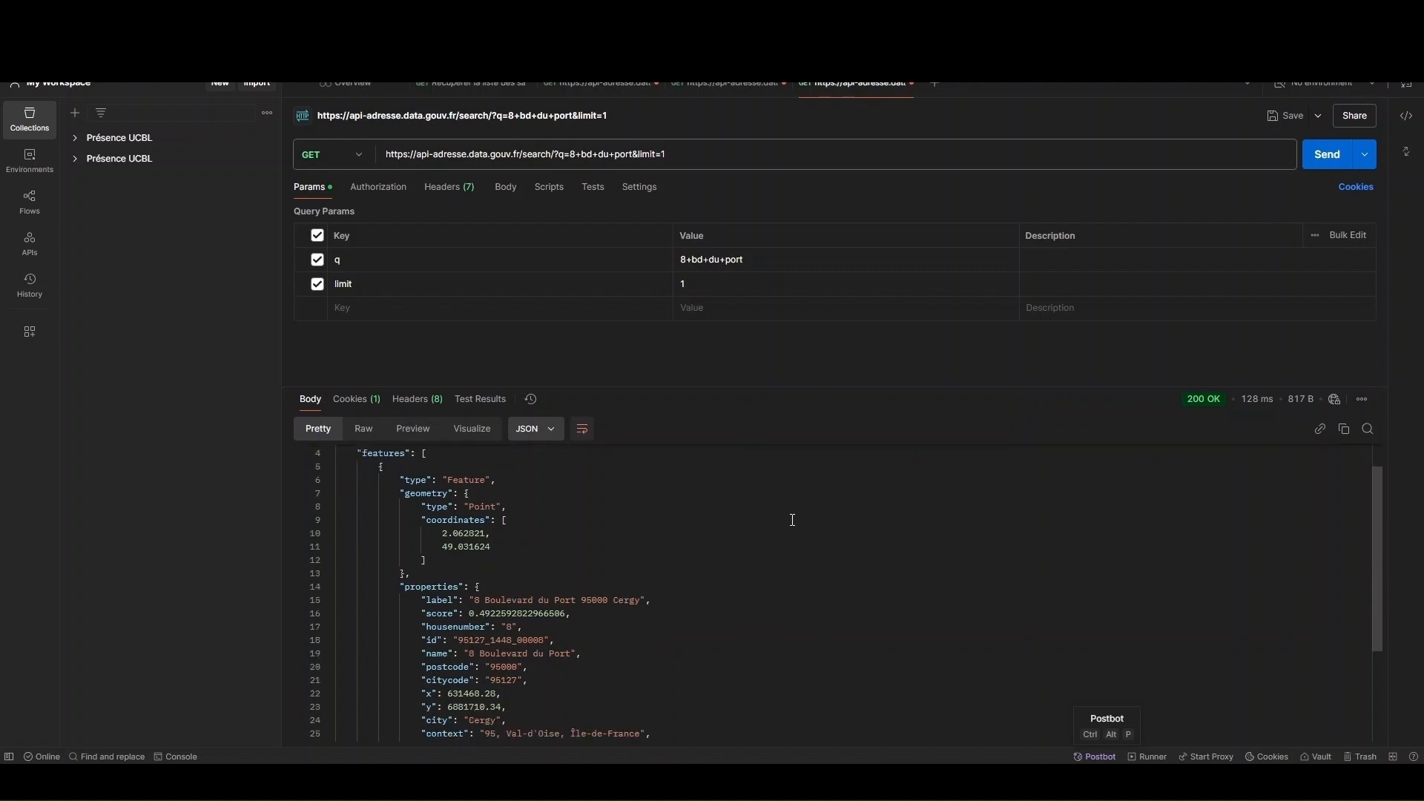
scroll(792, 519, down, 3)
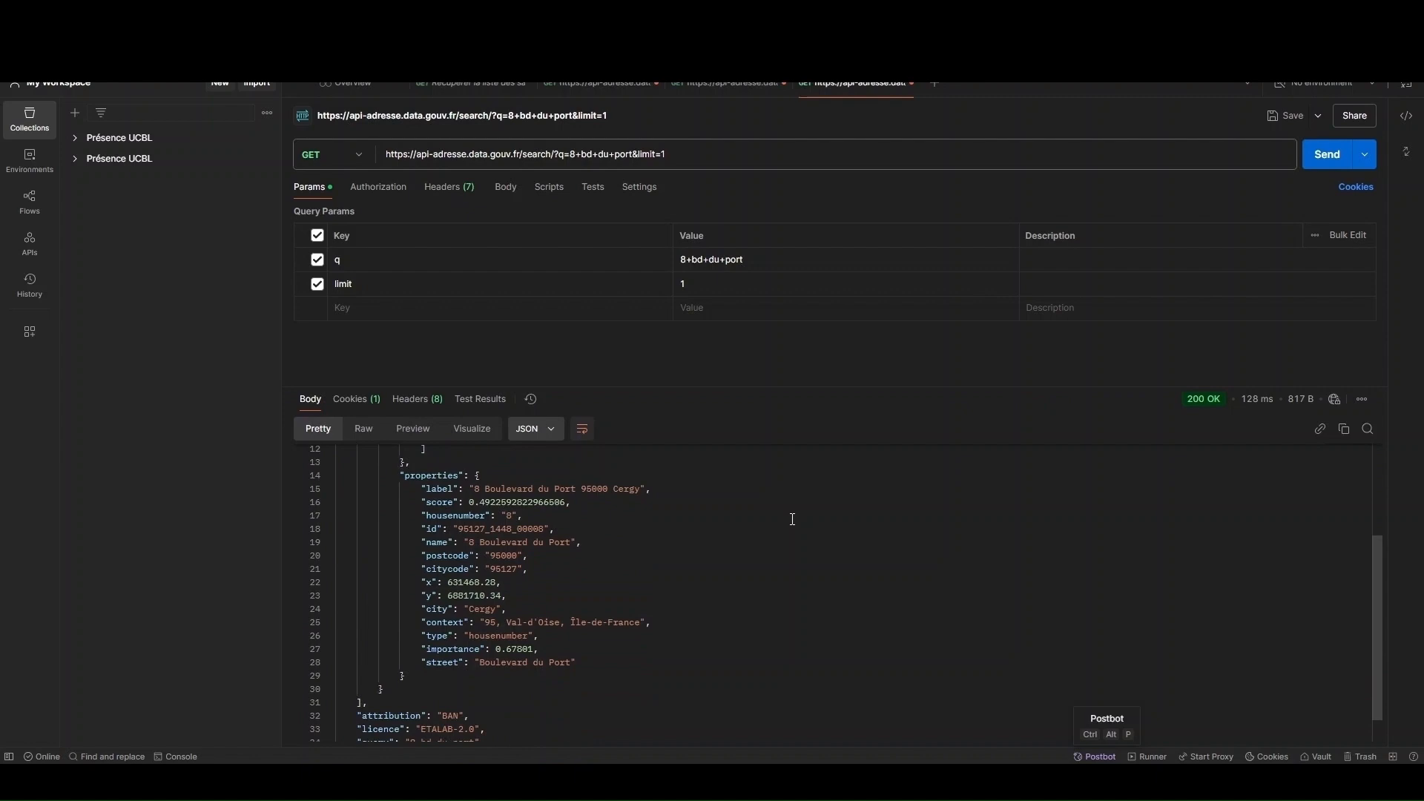
scroll(792, 519, down, 1)
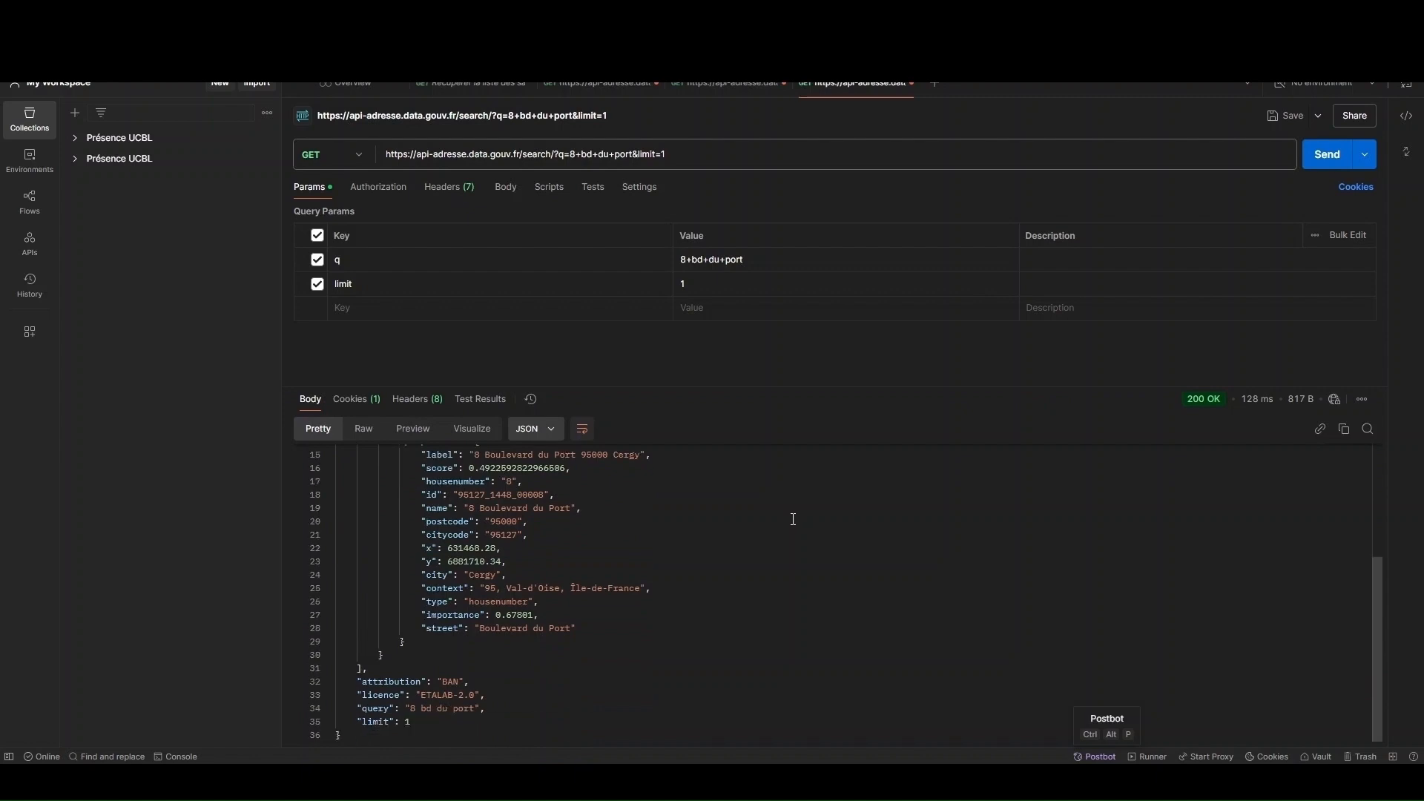
scroll(793, 519, up, 5)
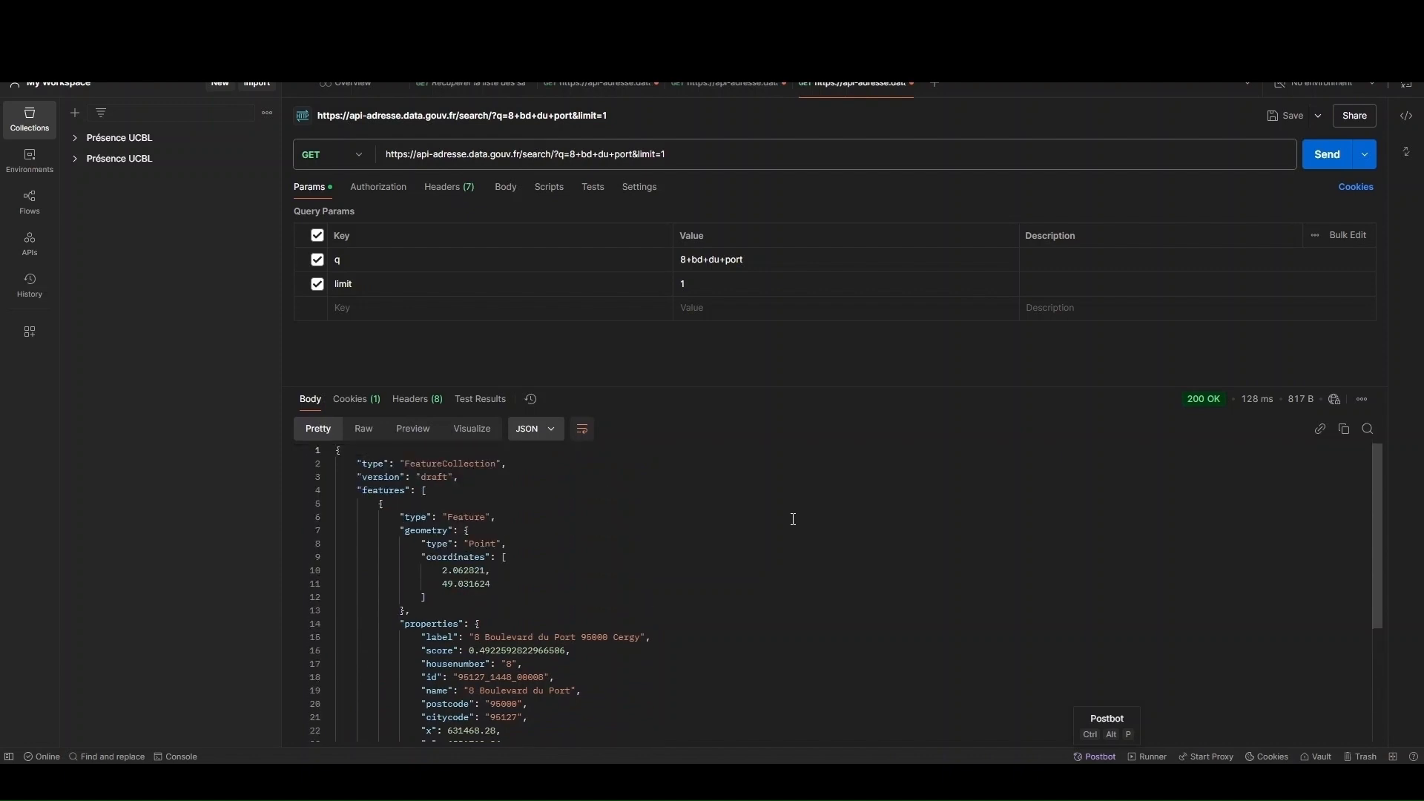
Switch from Postman to Semarchy's REST Clients configuration page
mouse_move(649, 784)
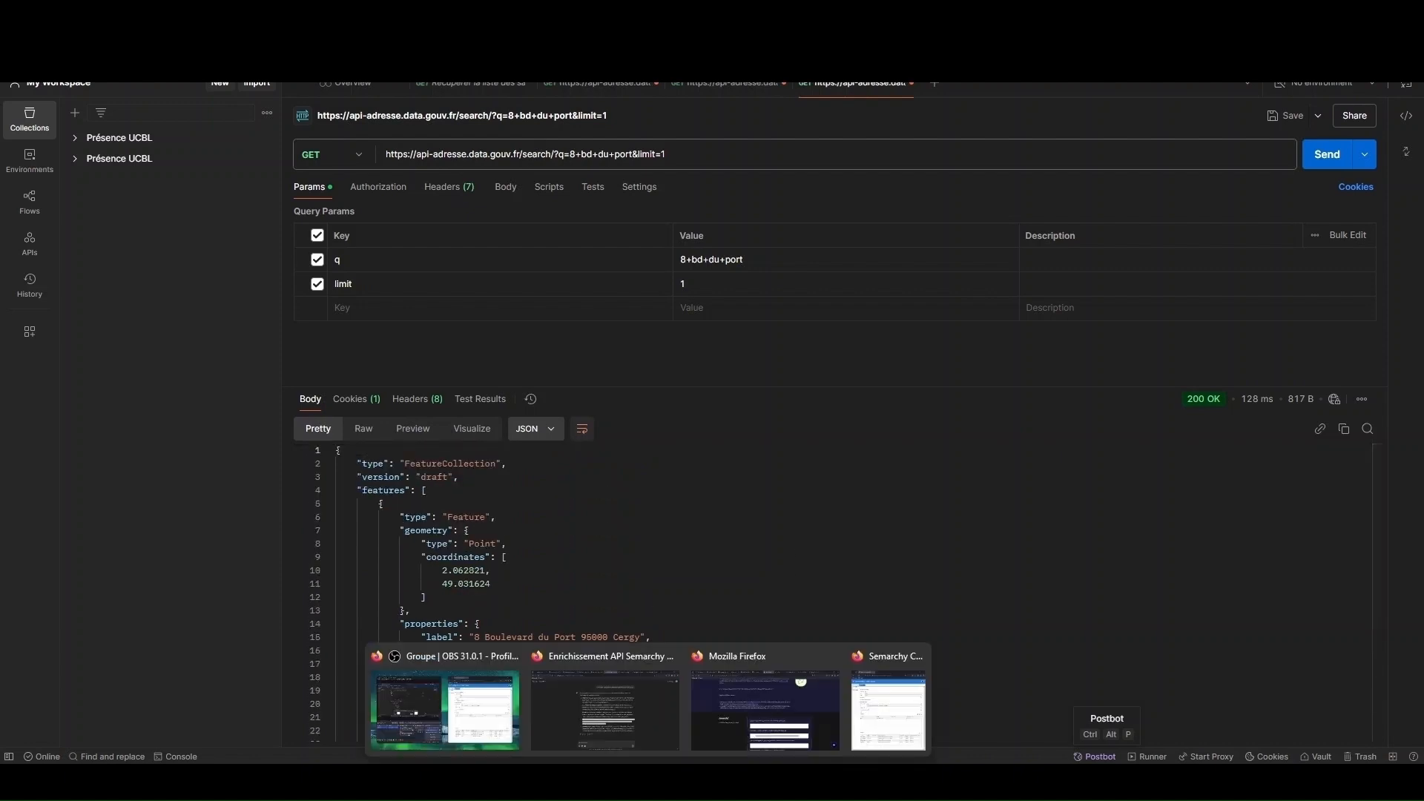
click(817, 727)
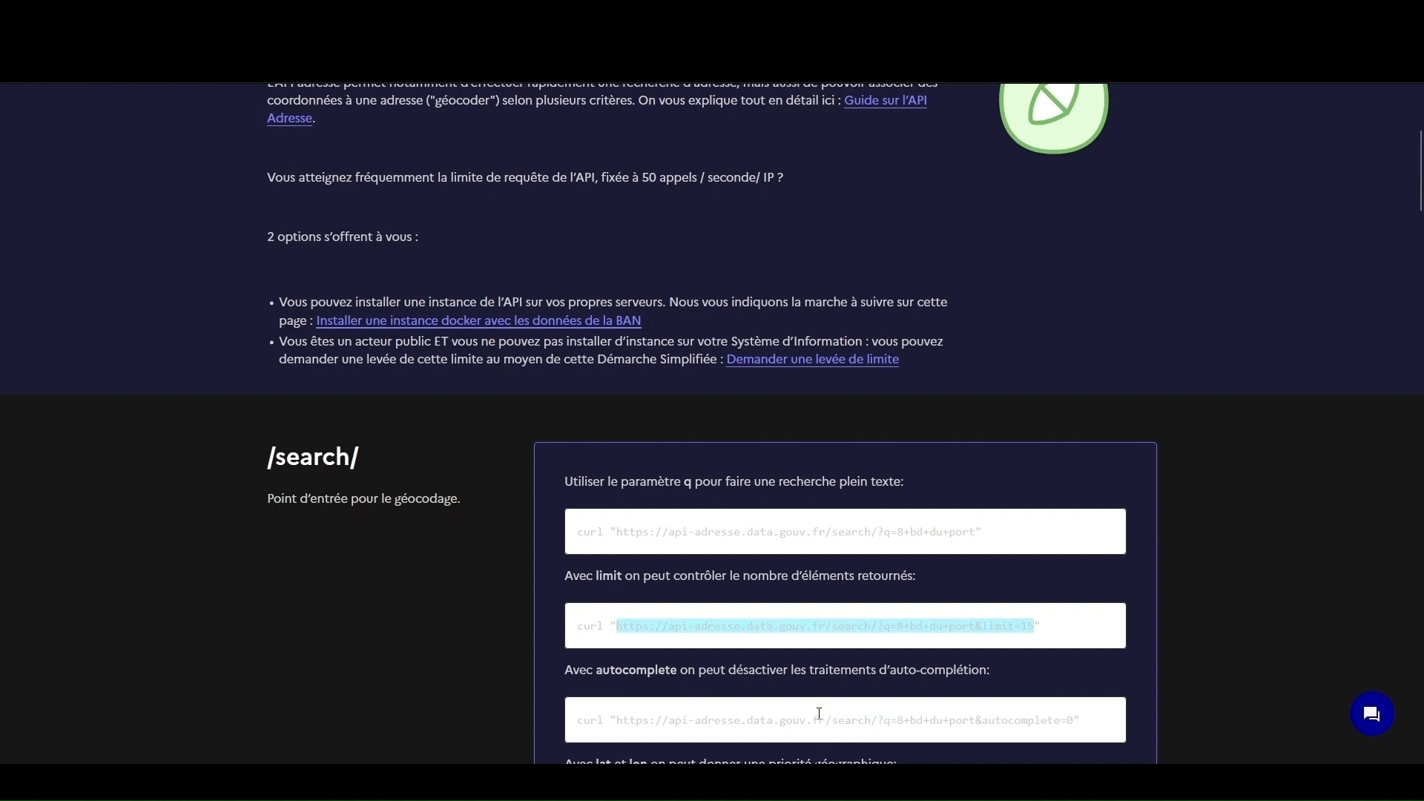
click(635, 13)
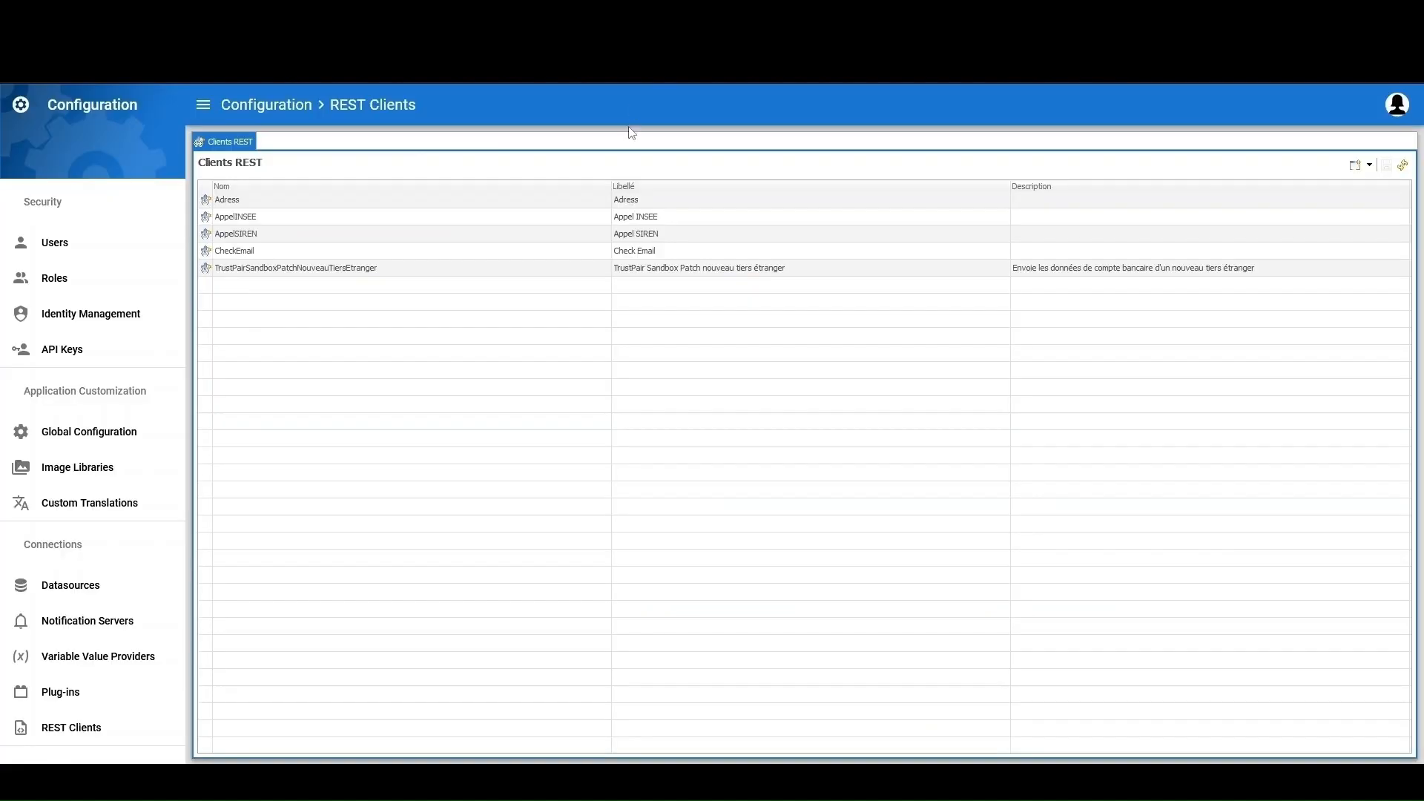
Create REST client API_ADDRESS that GETs the api-adresse search URL with q=8+bd+du+port&limit=15
click(1368, 164)
click(1377, 185)
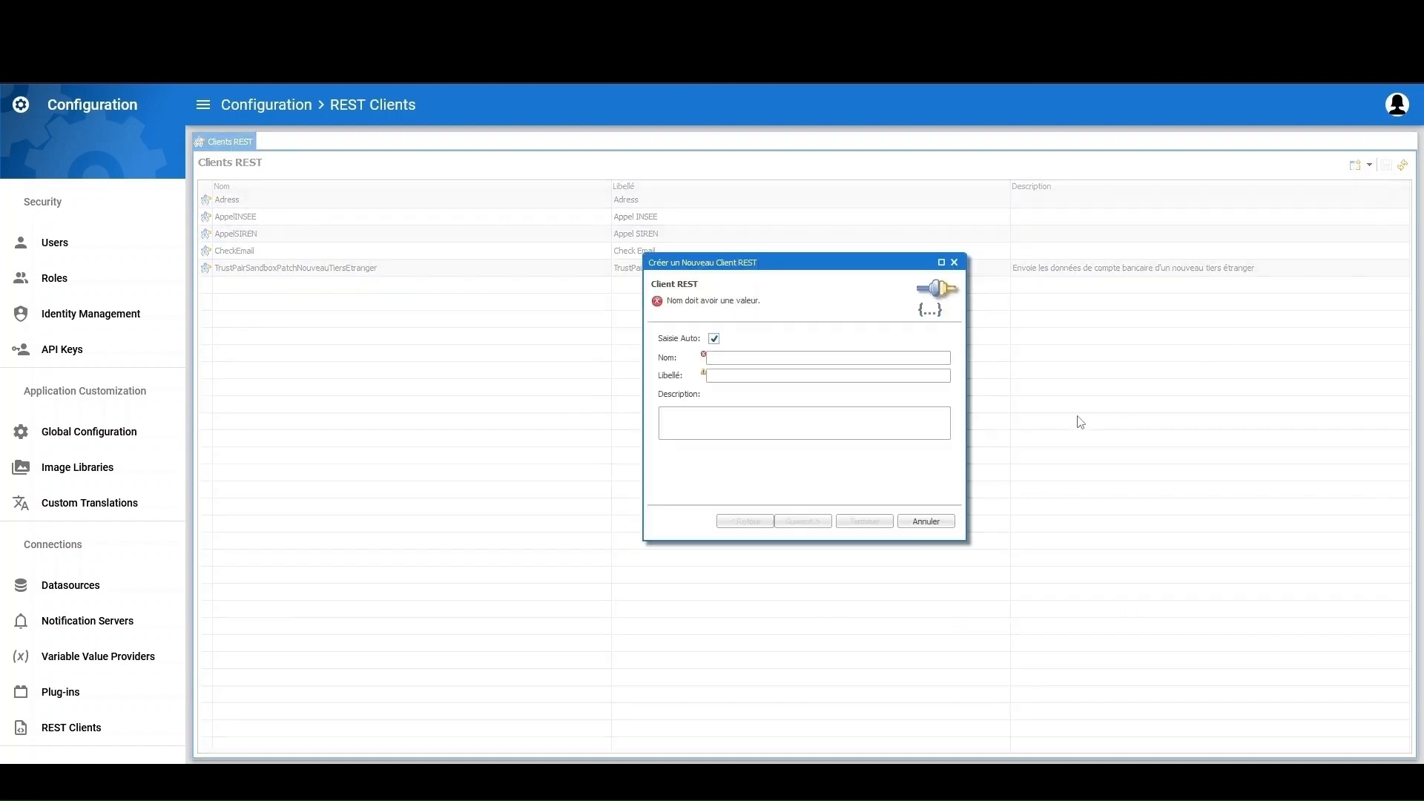
text(API_)
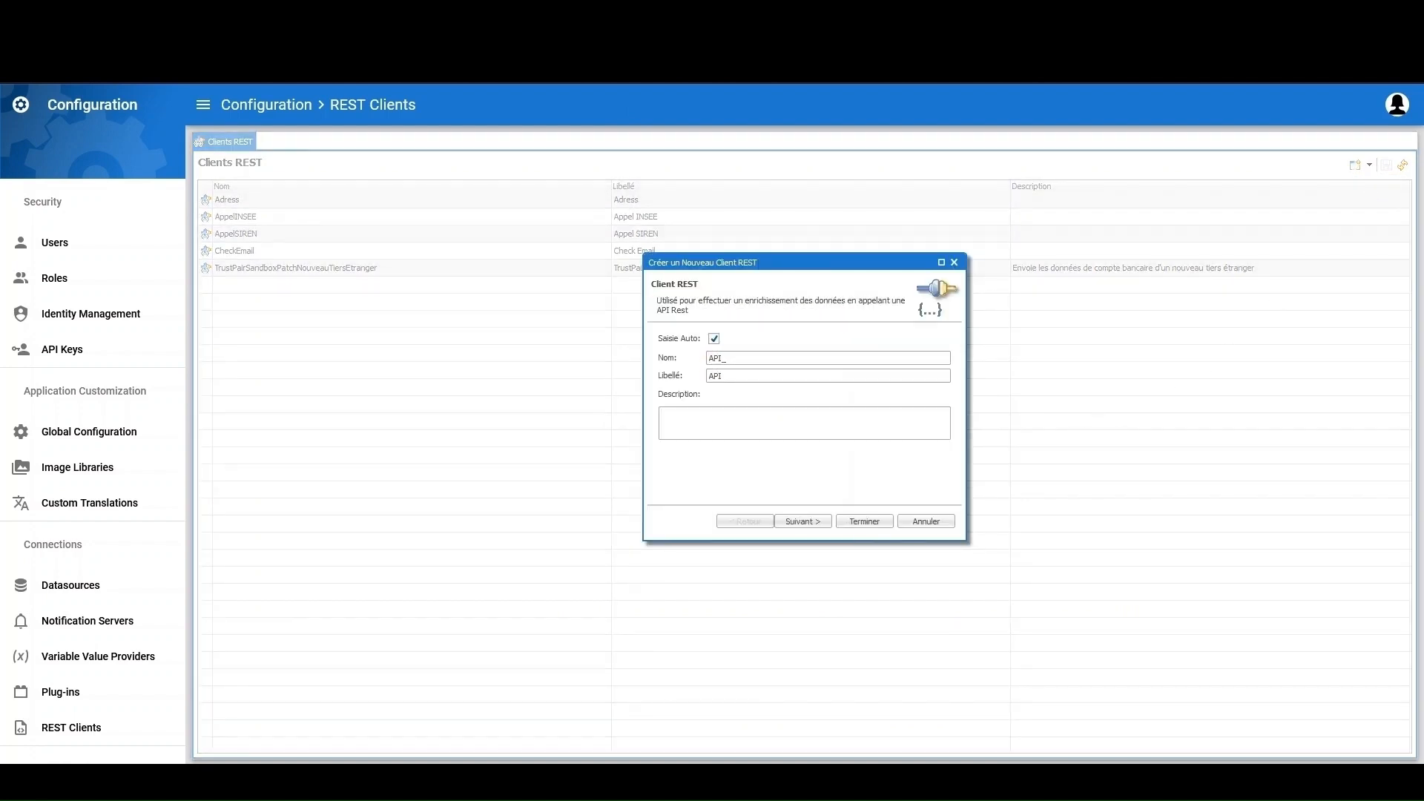
text(ADDRESS)
click(804, 521)
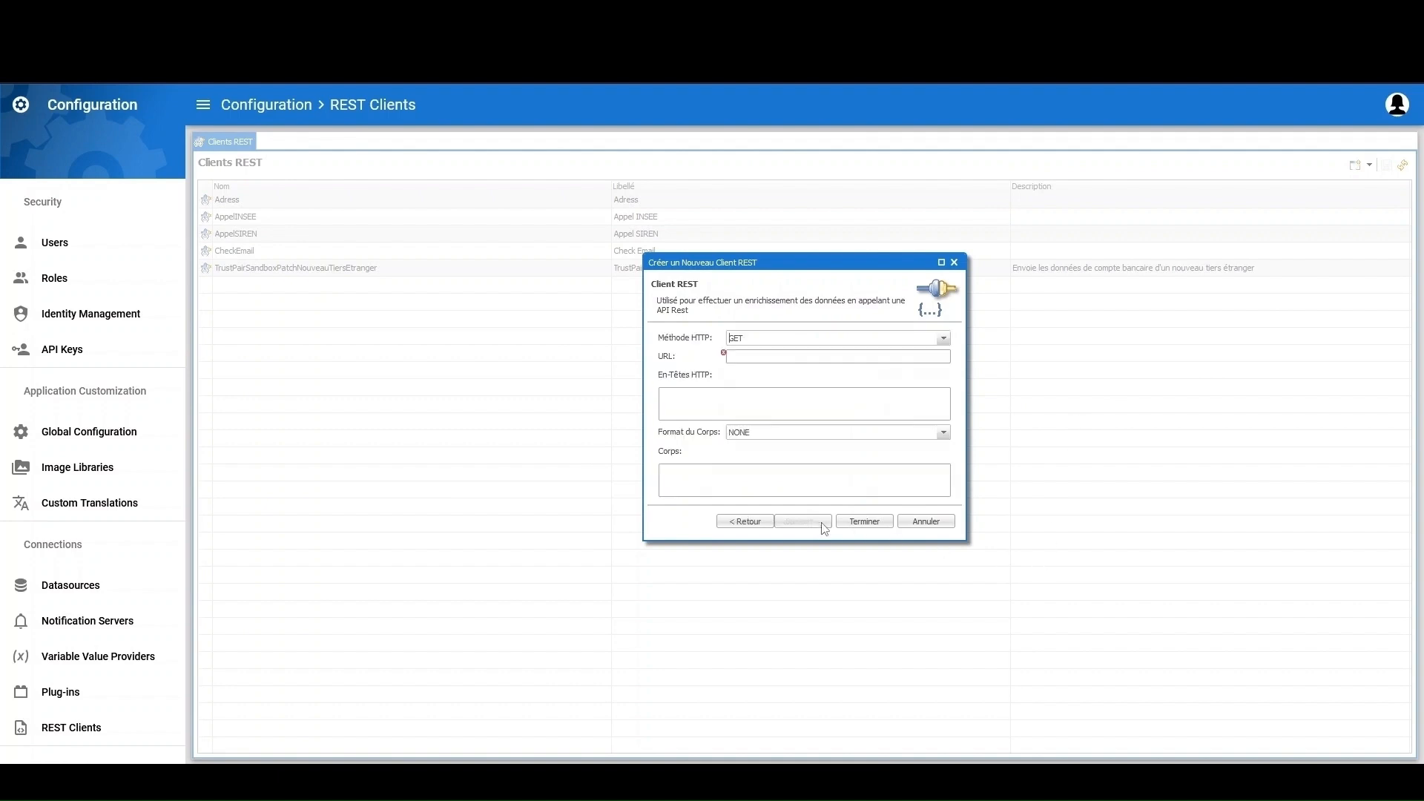
click(774, 358)
key(ctrl+v)
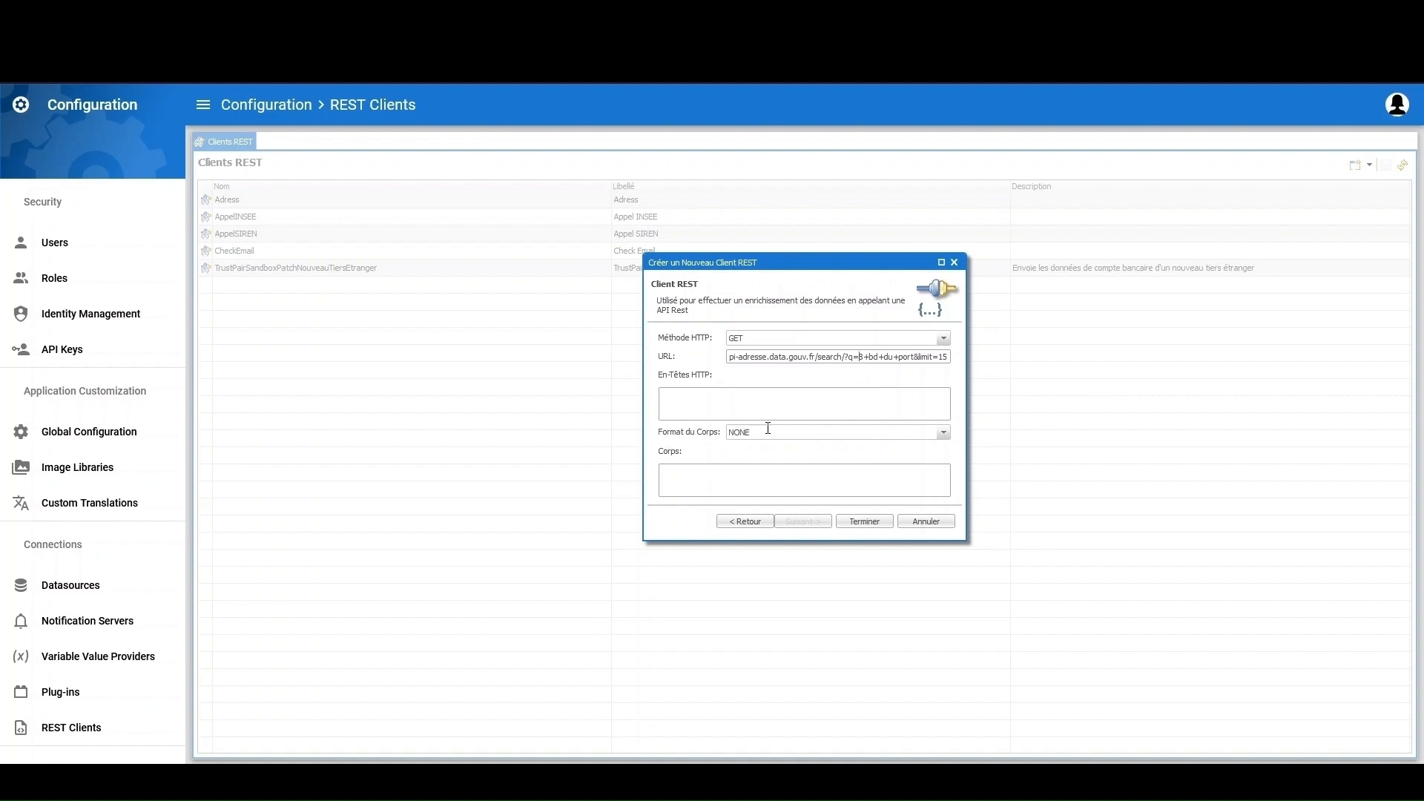
click(861, 521)
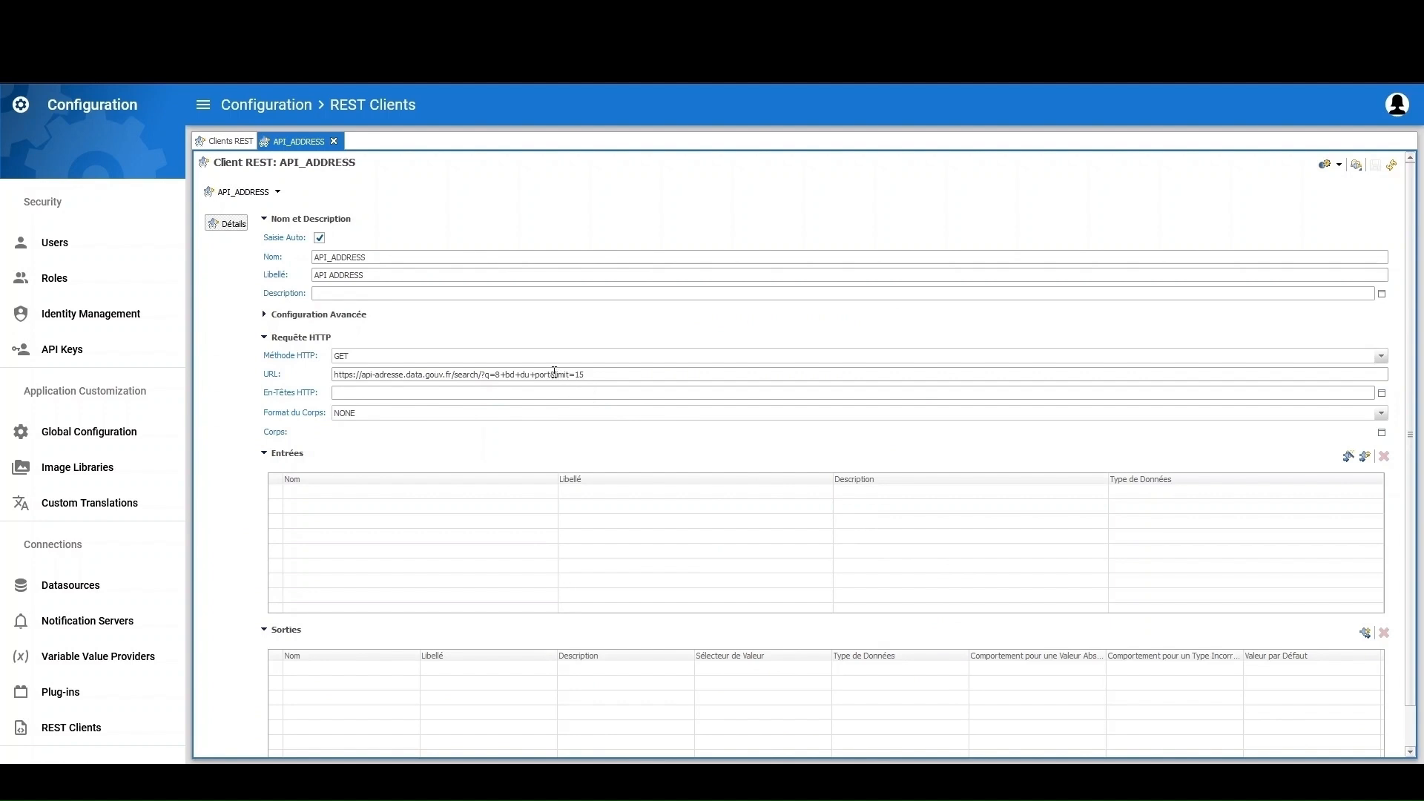
Replace the sample address in the URL with ${q}, set limit=1, and detect q as a Chaîne input
drag(554, 374, 497, 374)
key(BackSpace)
text($)
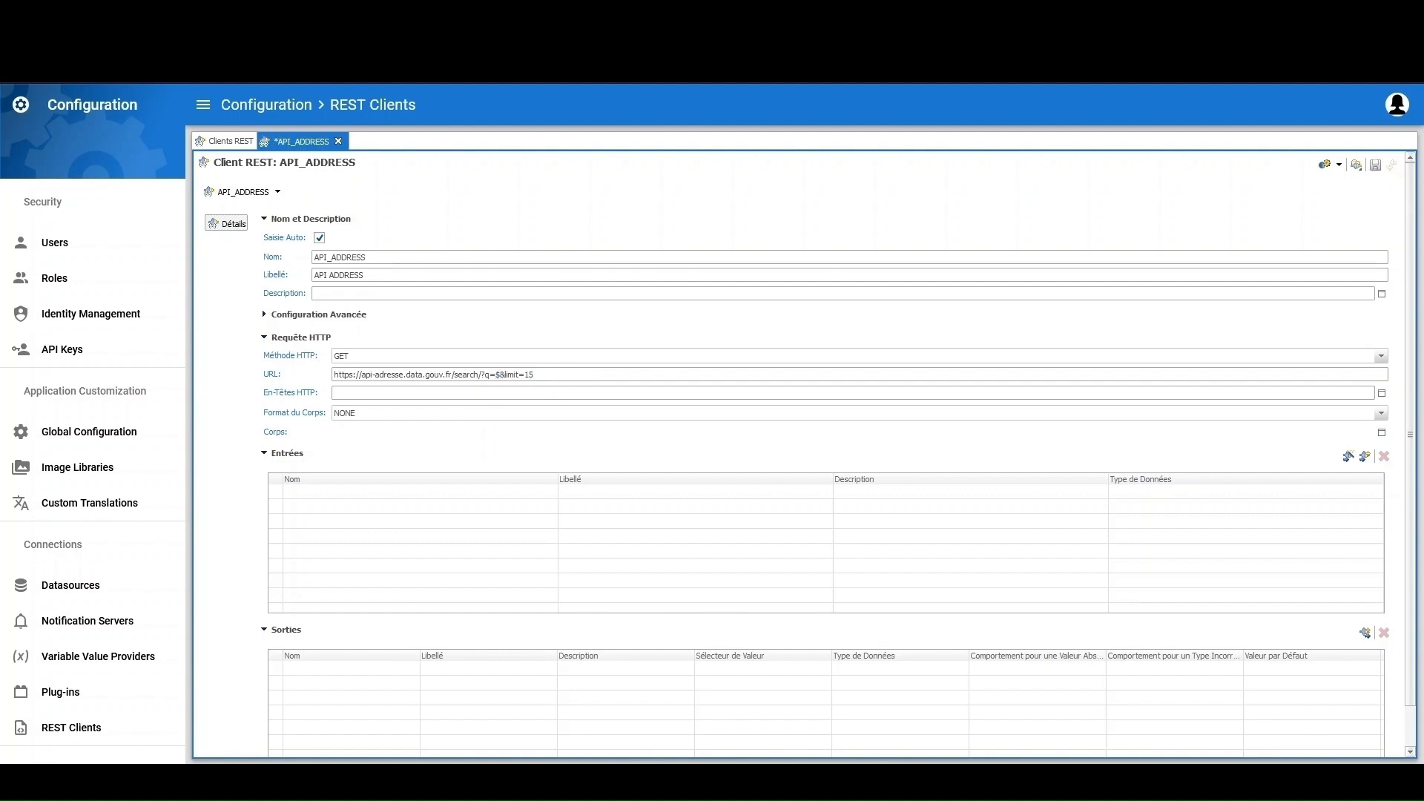
text({q})
click(1348, 457)
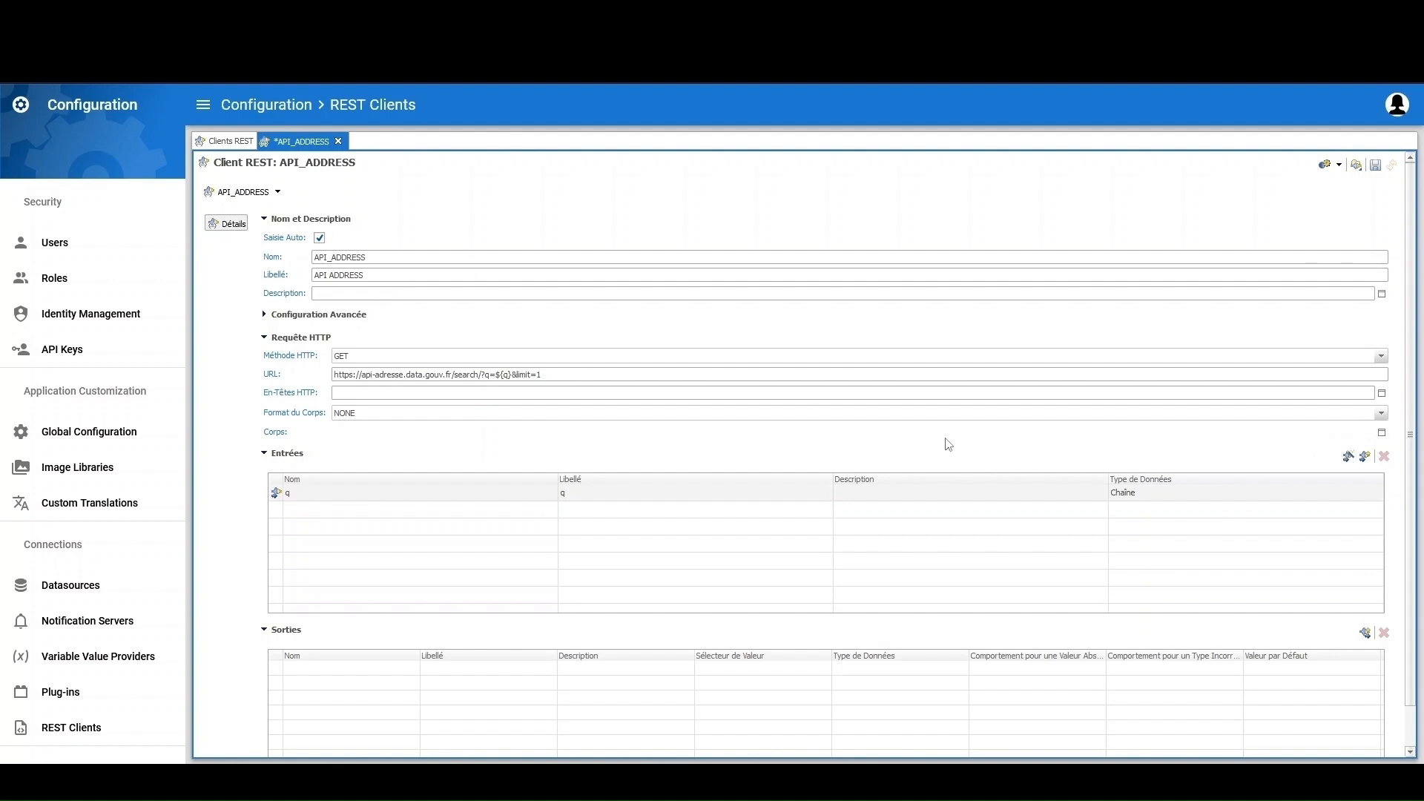
scroll(946, 443, down, 1)
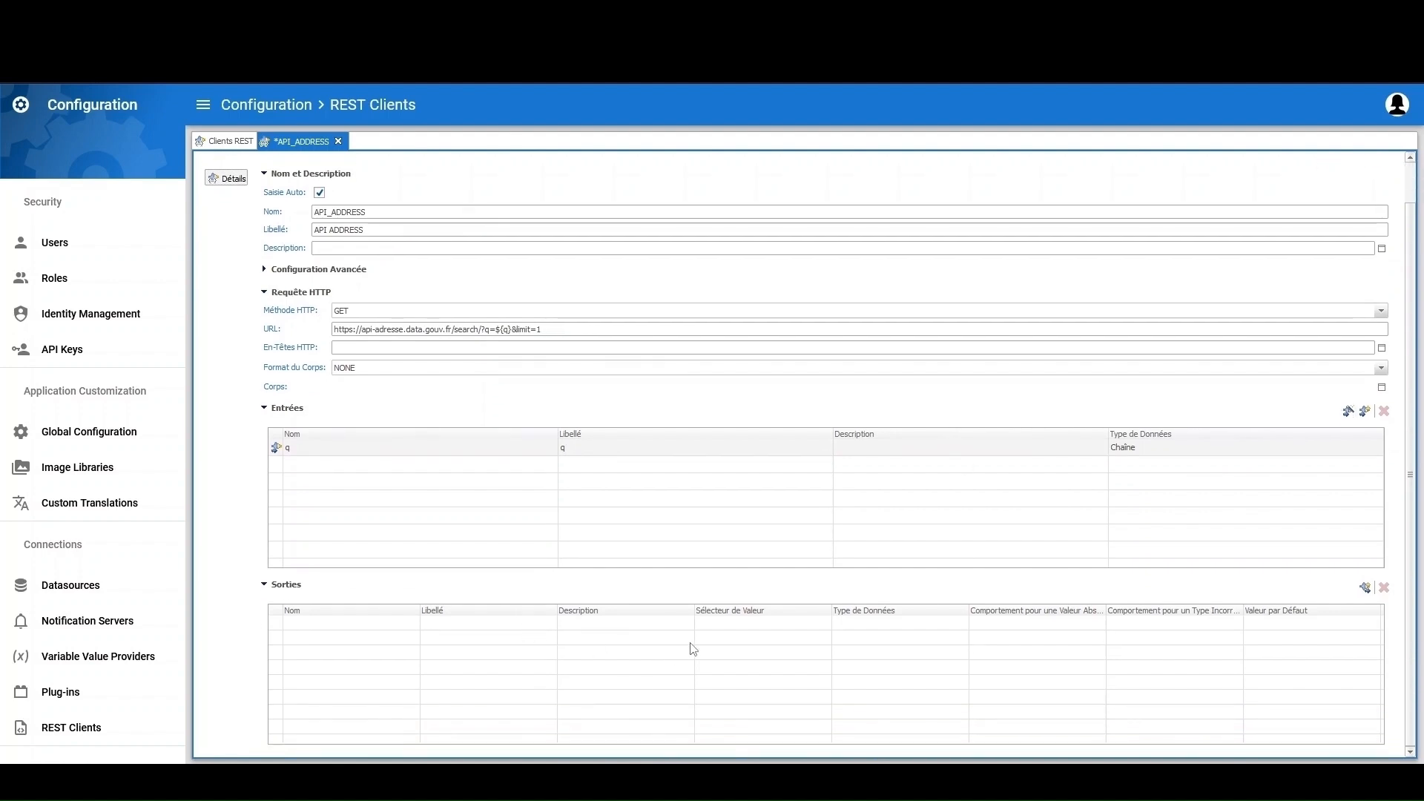
Add an API_ADDRESS output with name and label Latitude
click(1364, 589)
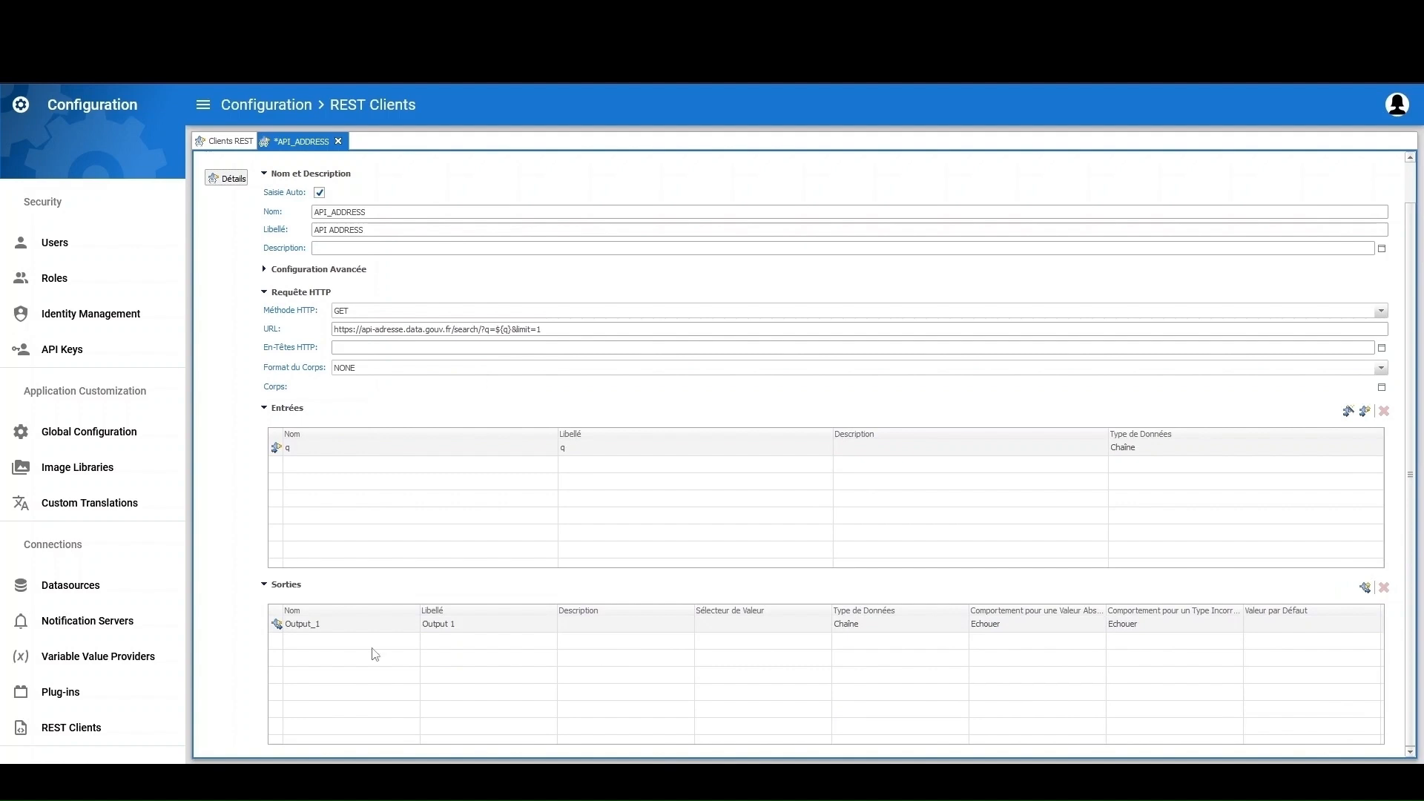
double_click(343, 622)
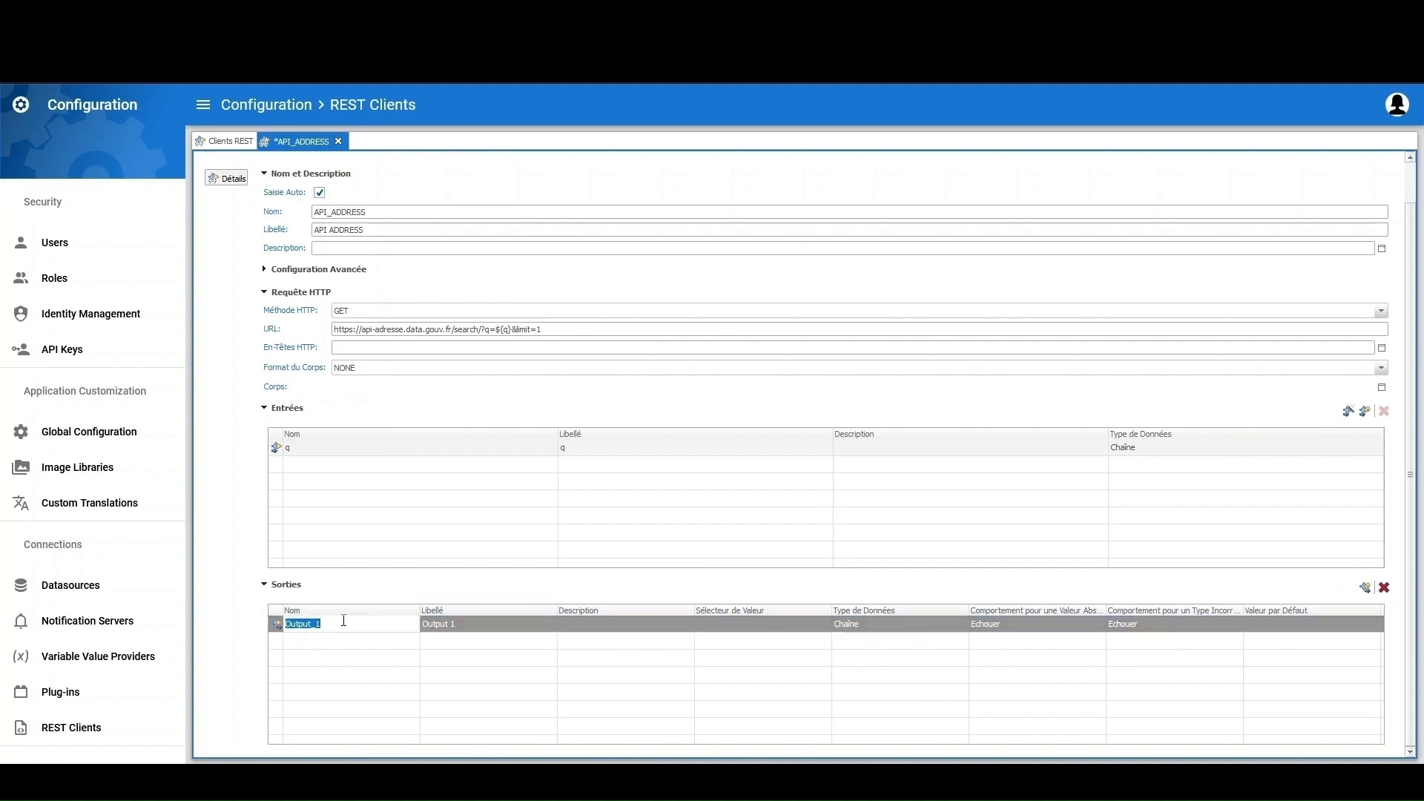
text(Latitude)
double_click(474, 624)
text(Latitude)
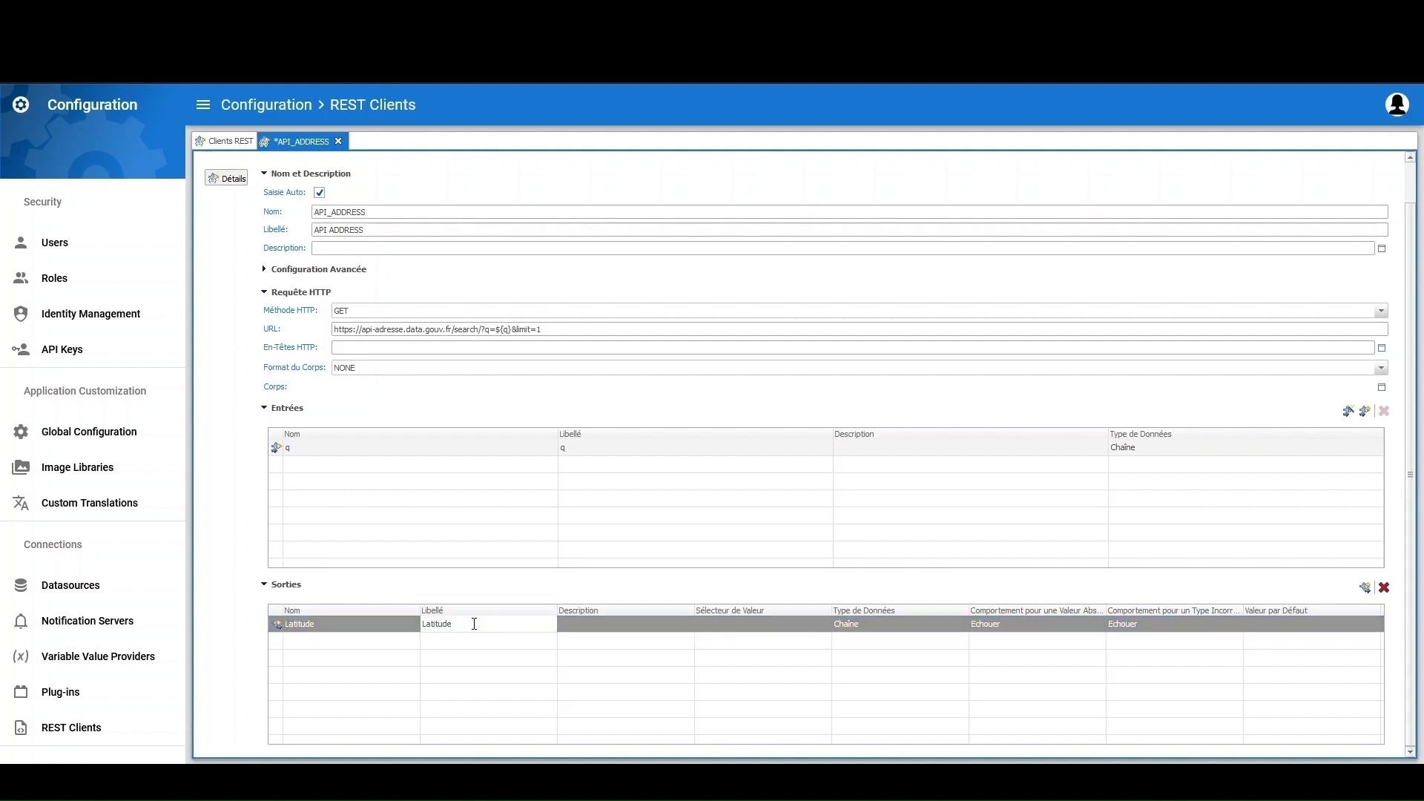
click(740, 627)
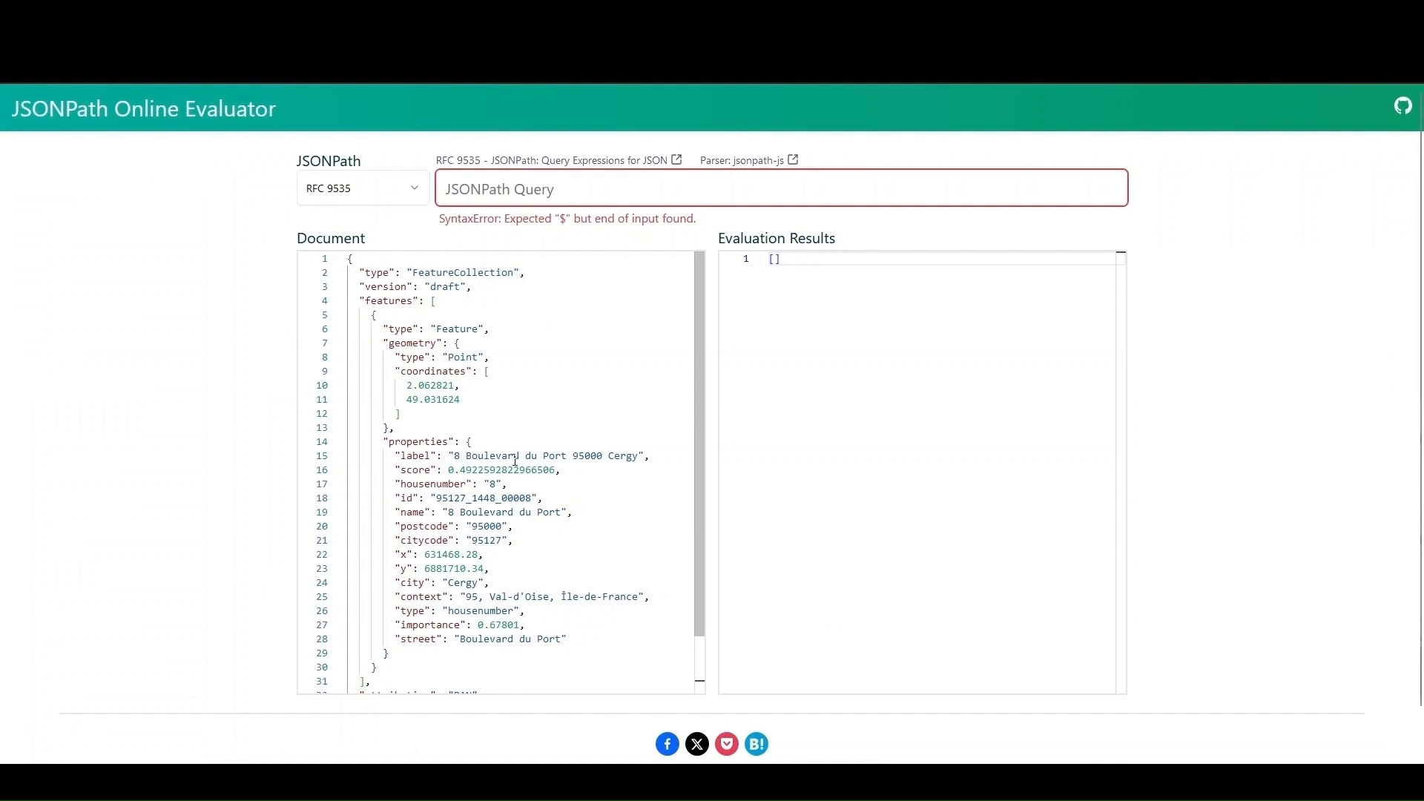
Build $.features[0].geometry.coordinates[1], confirm it returns 49.031624, and select it for copying
mouse_move(700, 349)
mouse_down()
mouse_move(697, 408)
mouse_move(698, 350)
mouse_up()
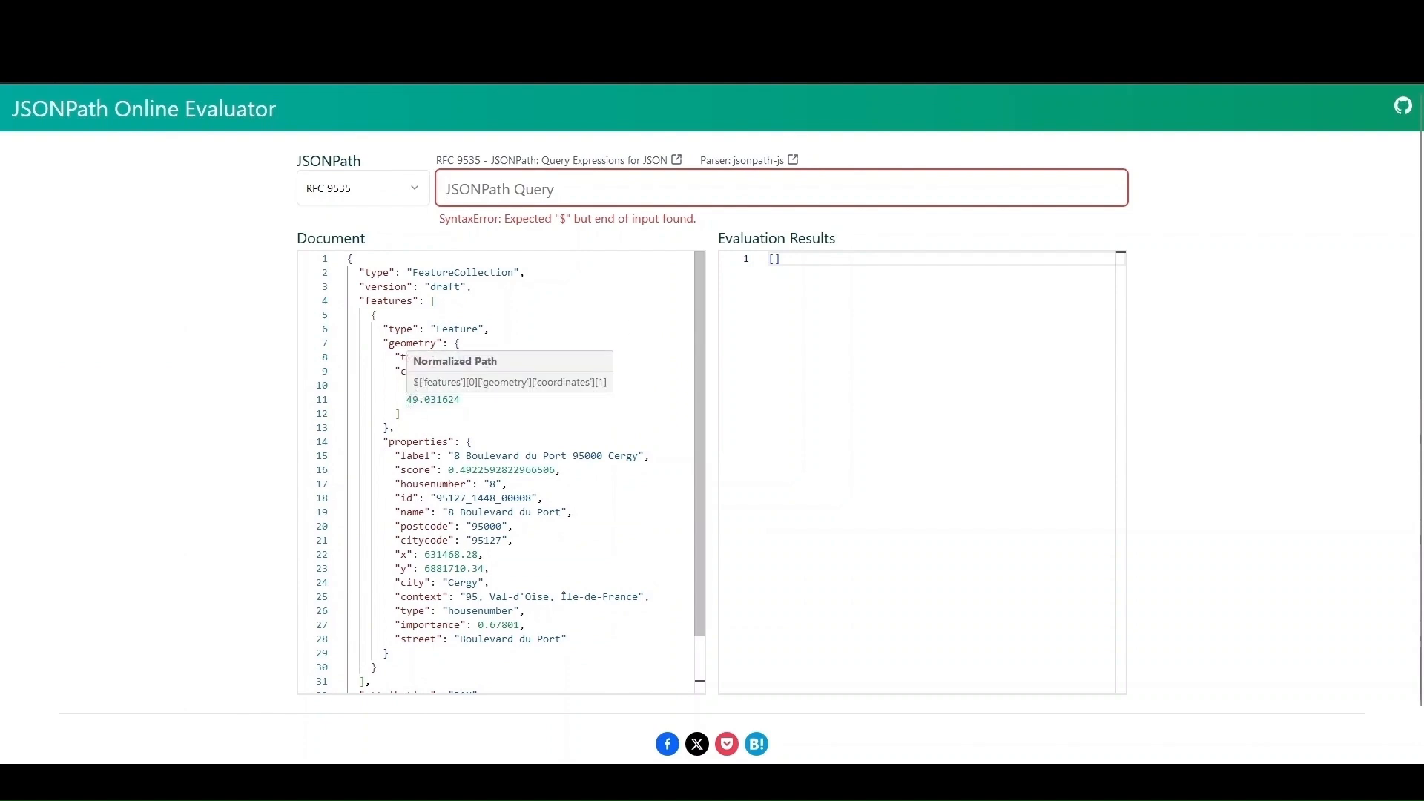
drag(407, 400, 460, 400)
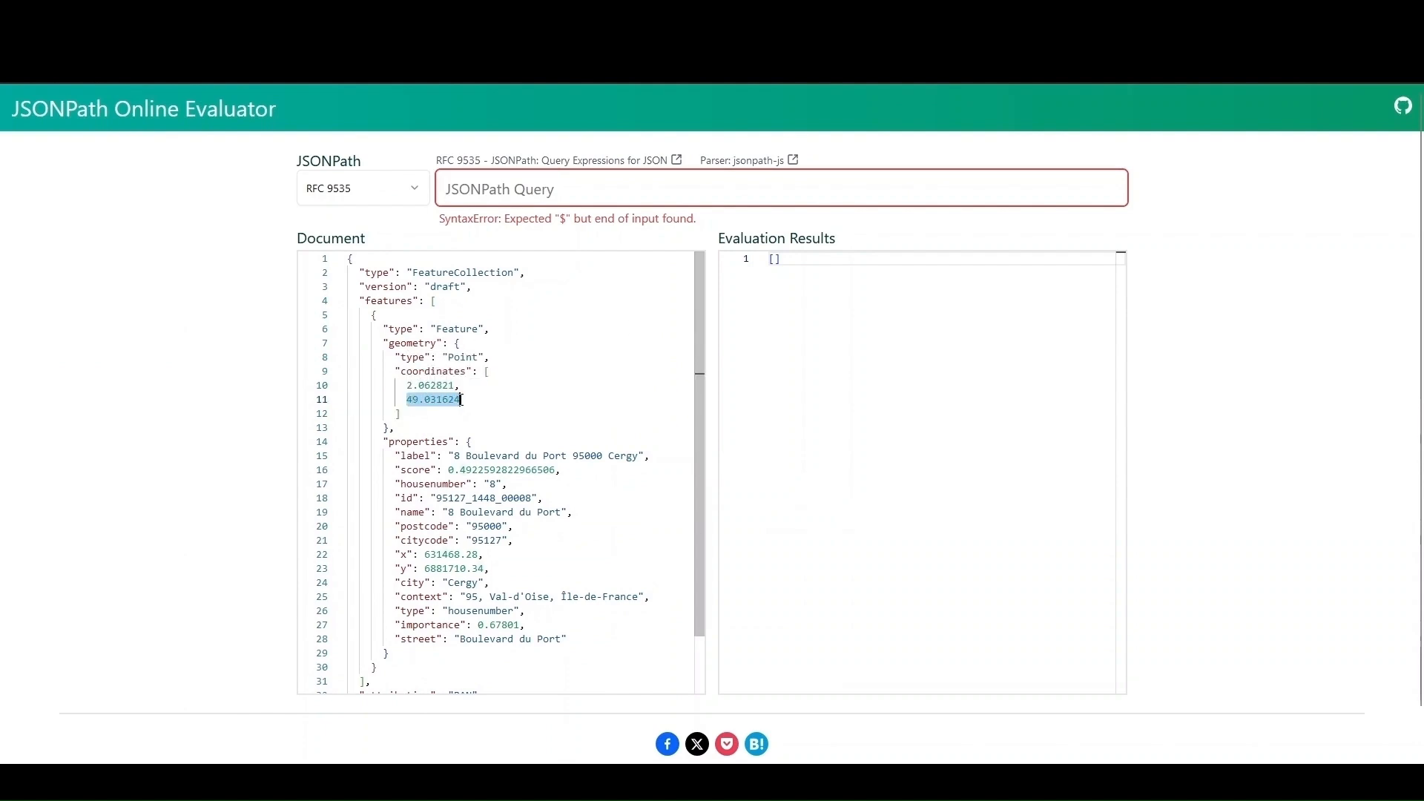
click(551, 190)
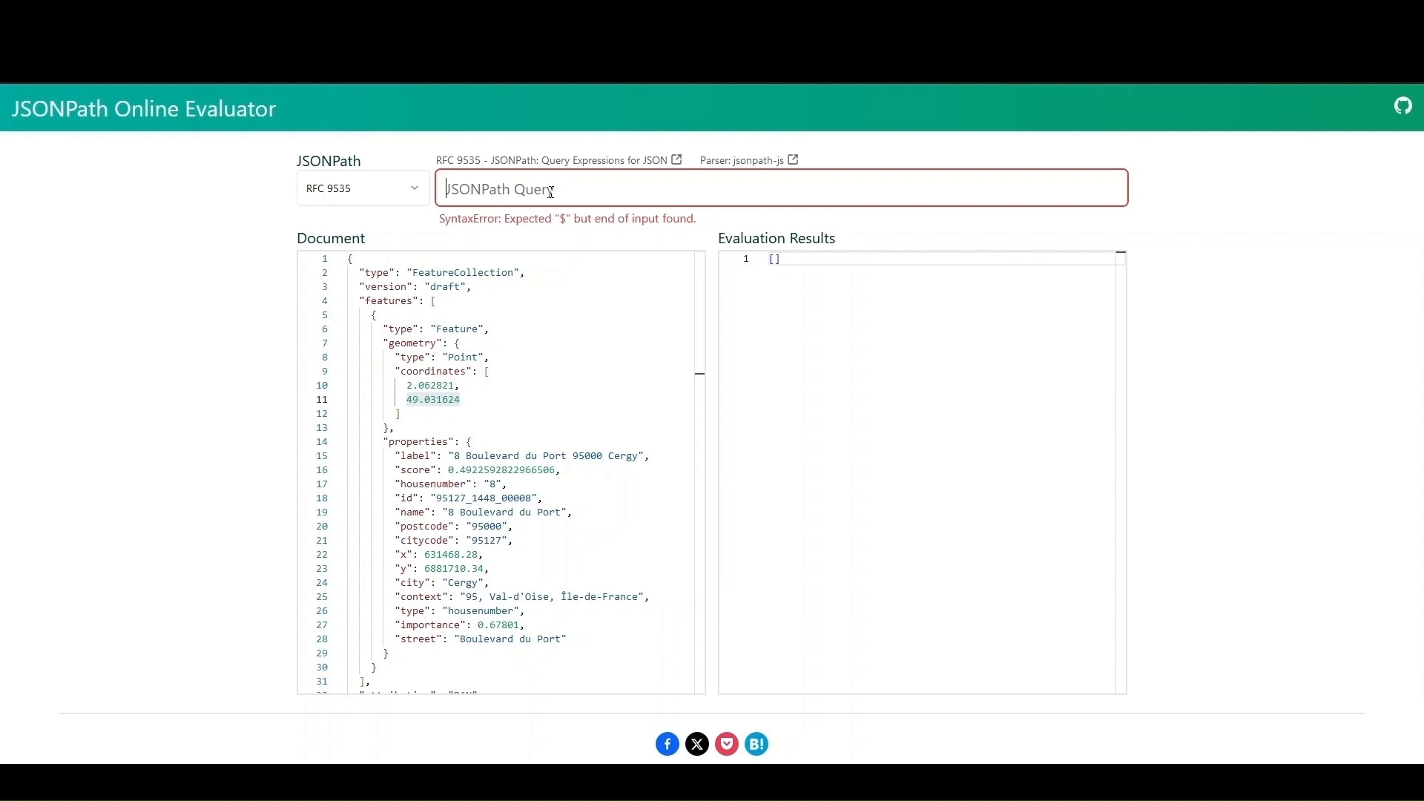
text($.)
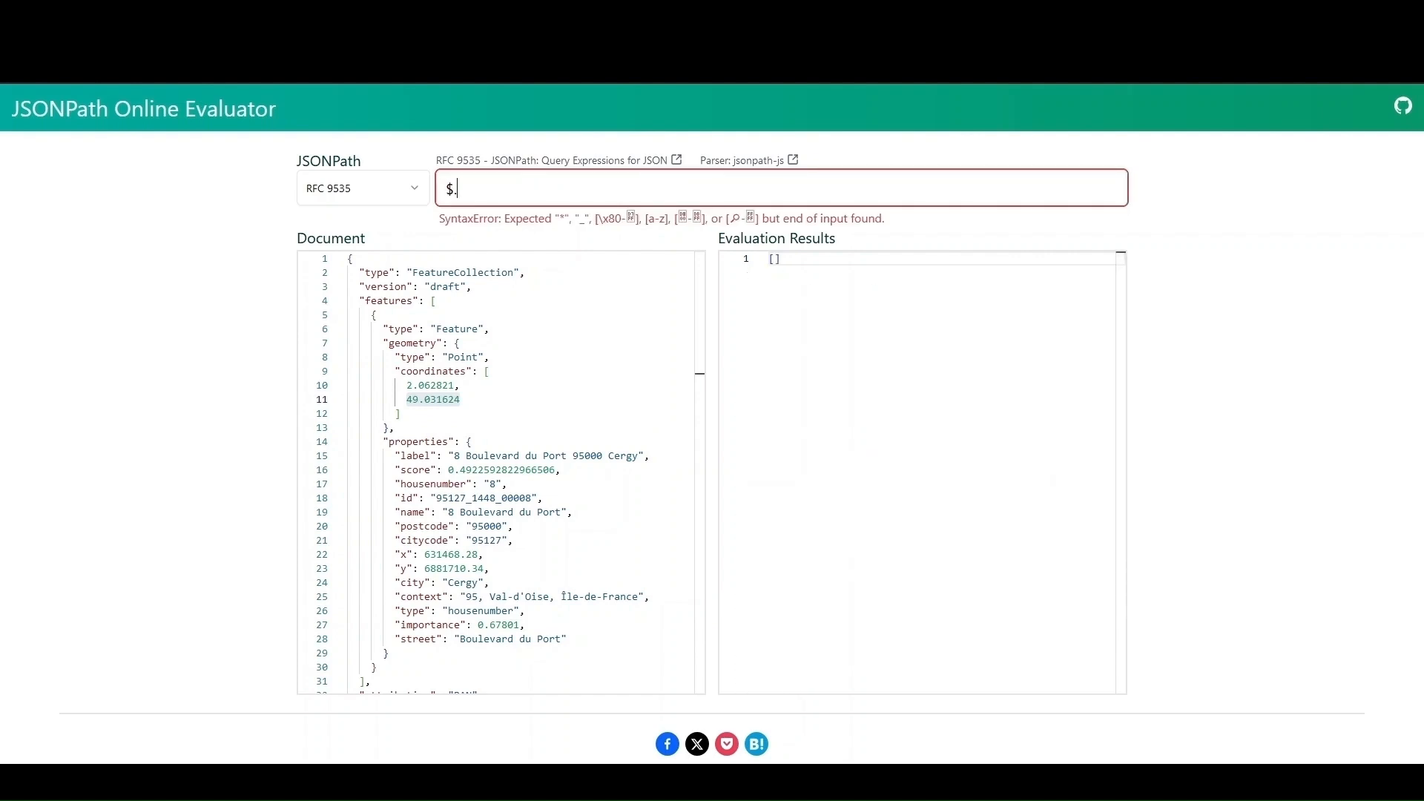
text(features)
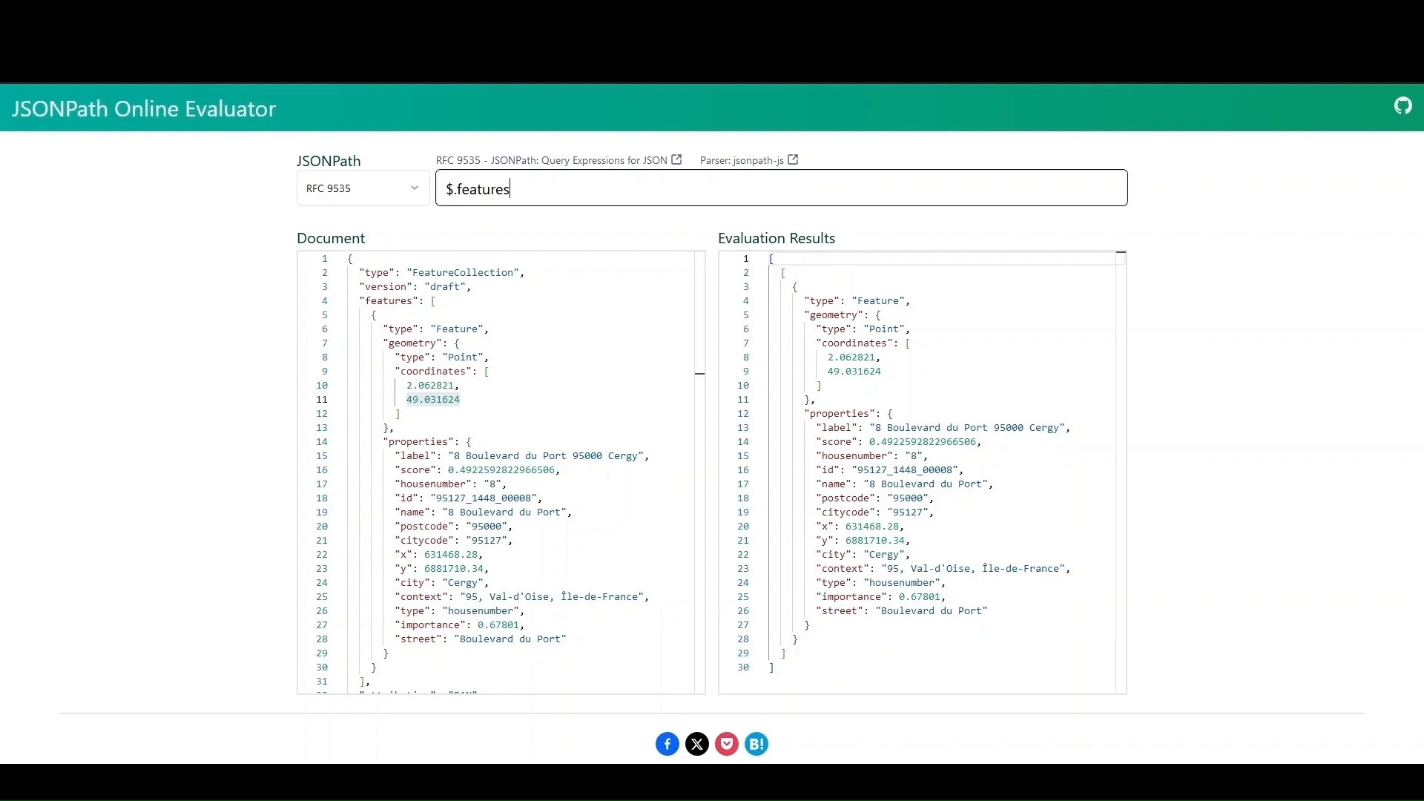
text(.)
key(BackSpace)
text([0])
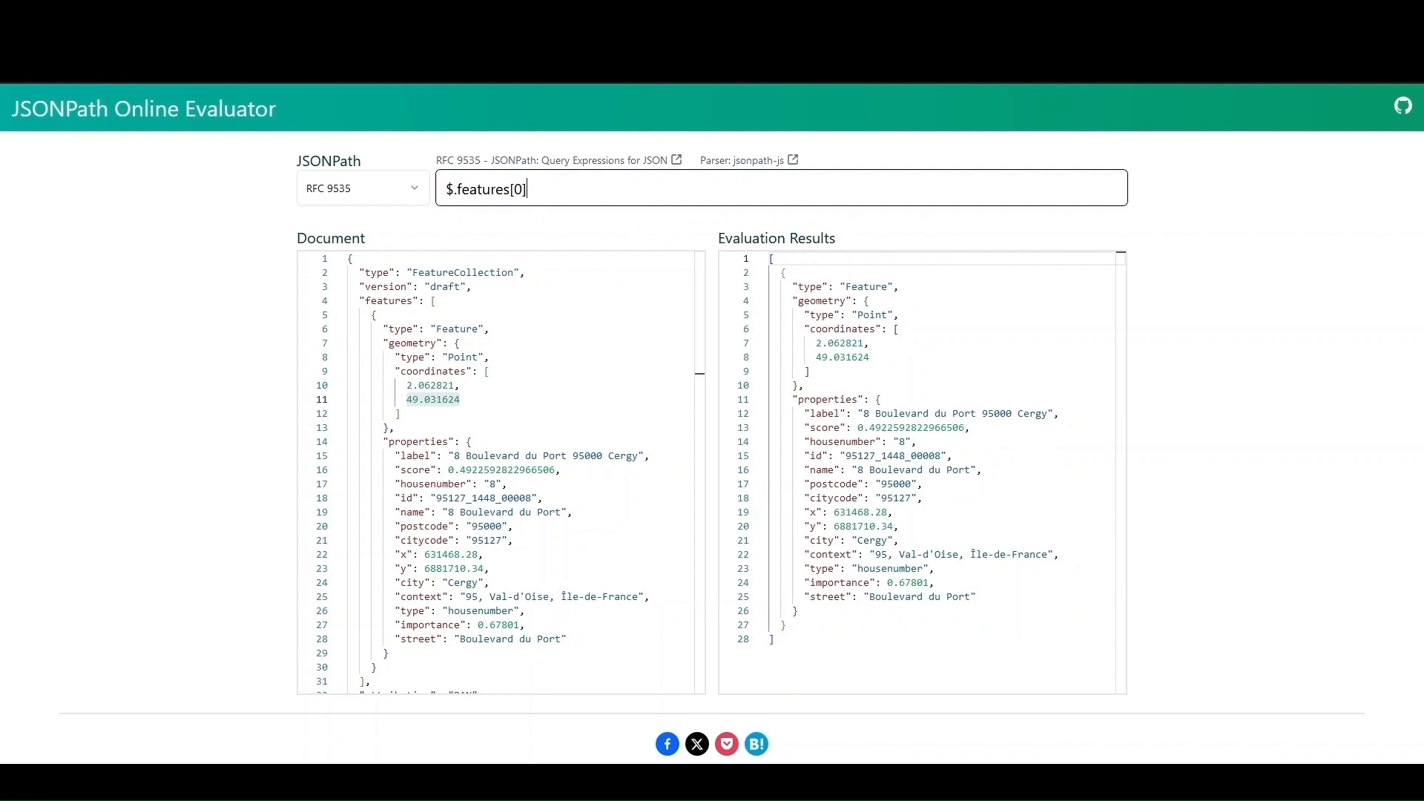
text(.)
text(g)
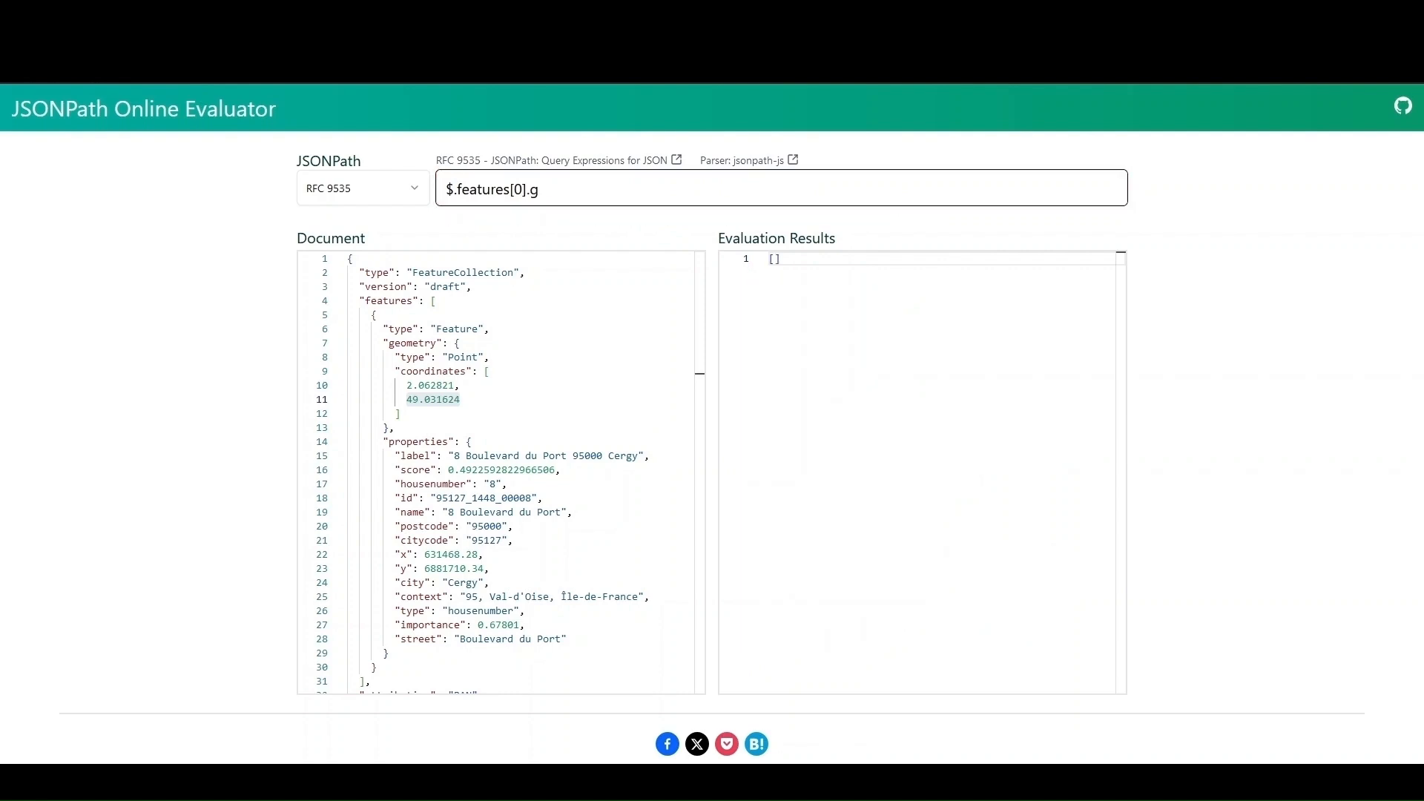
text(eometry)
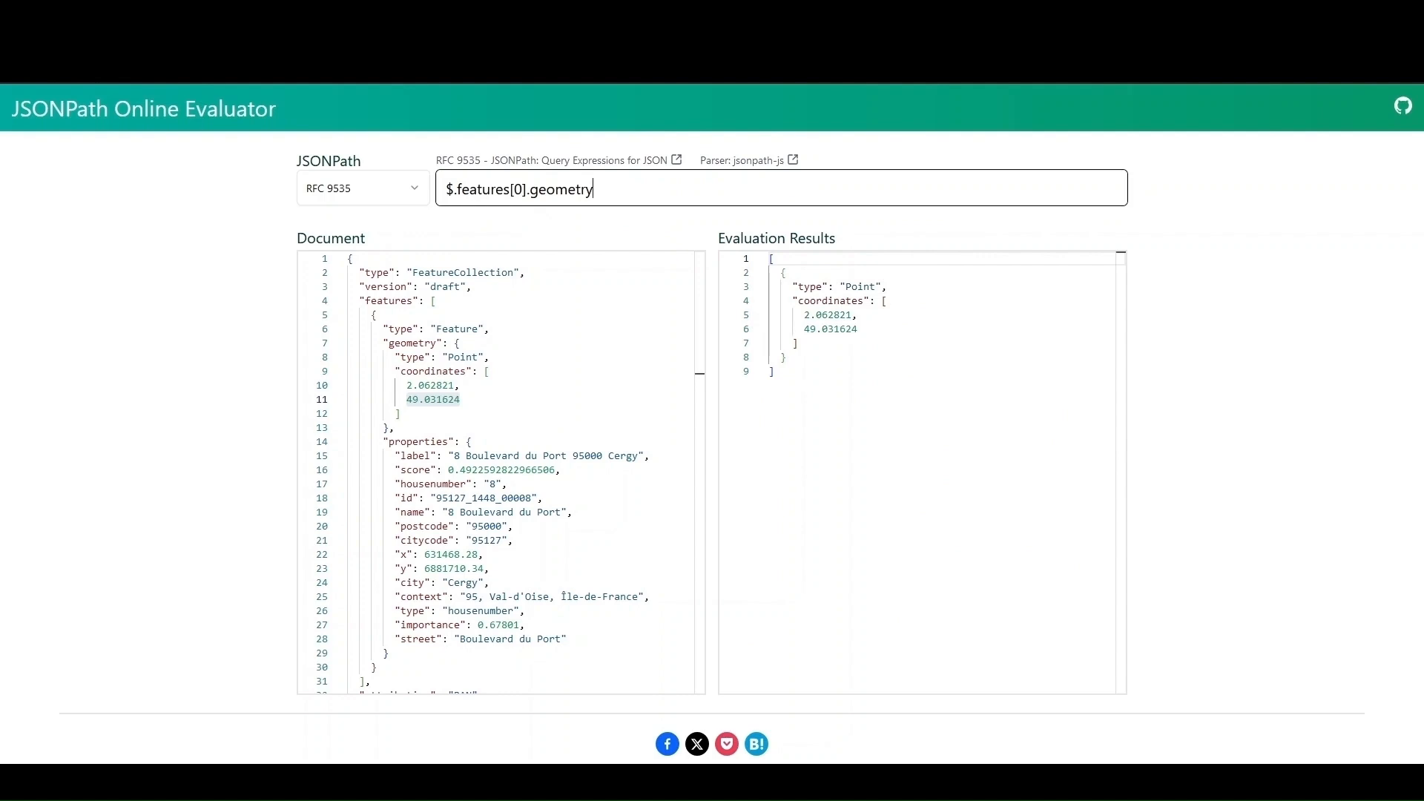
text(.)
text(coor)
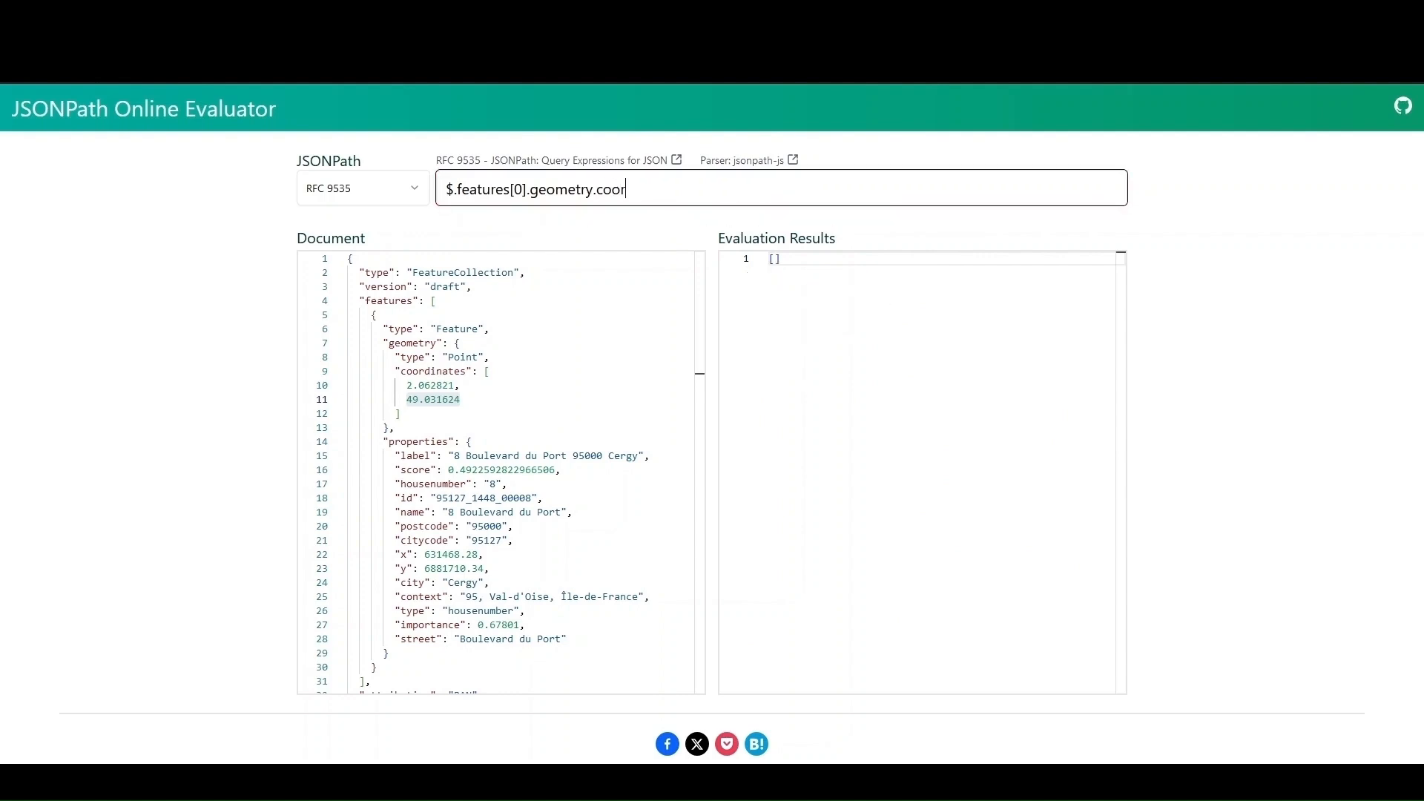
text(dinates[)
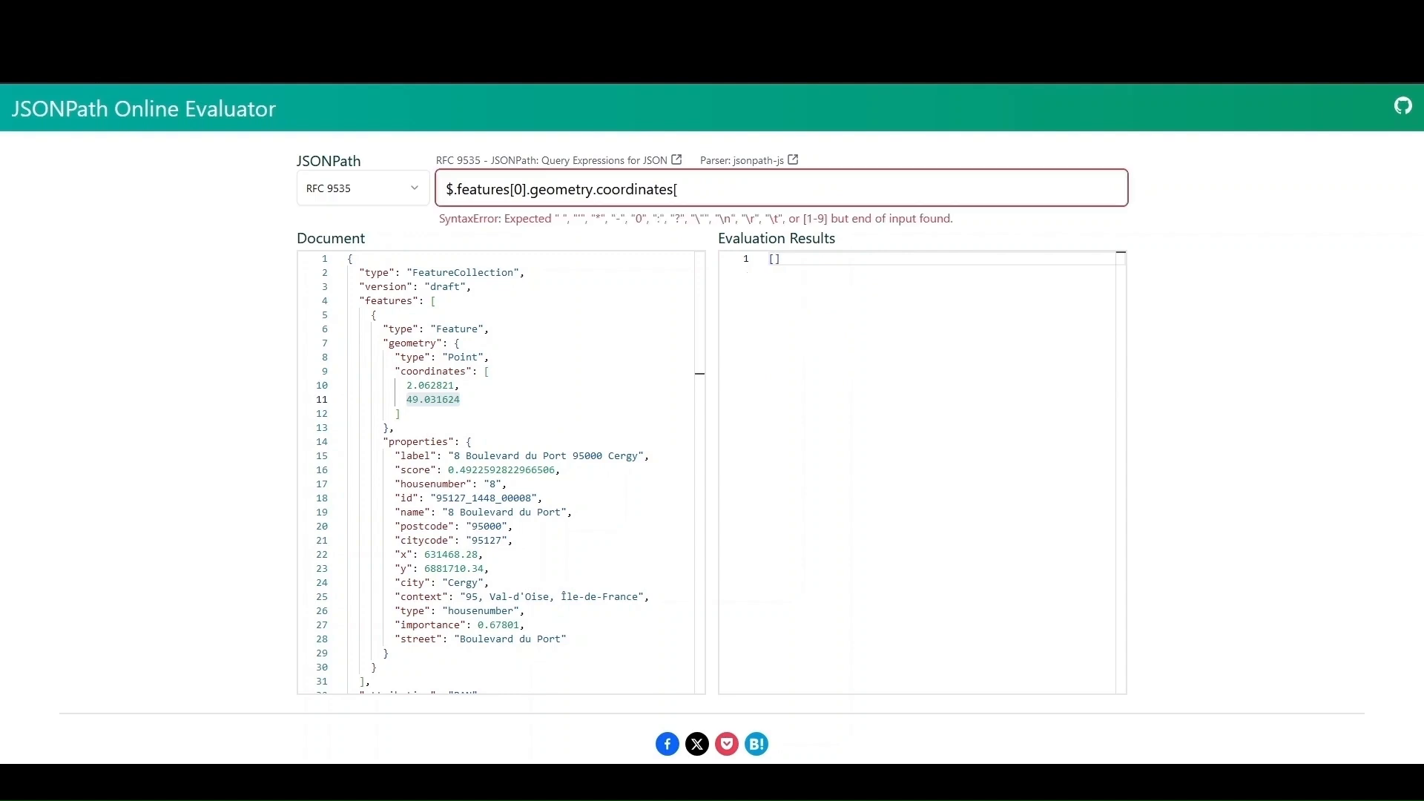
text(1)
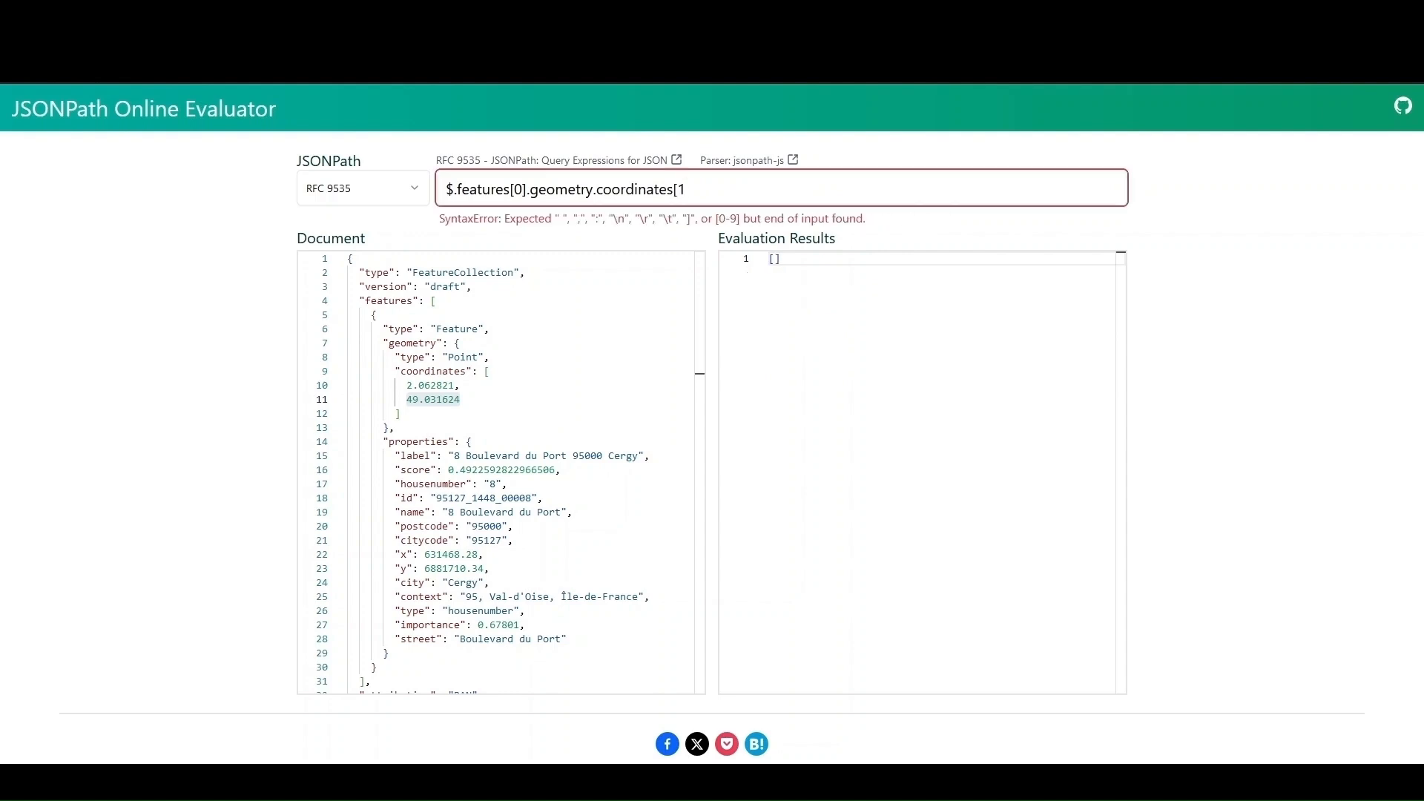
text(])
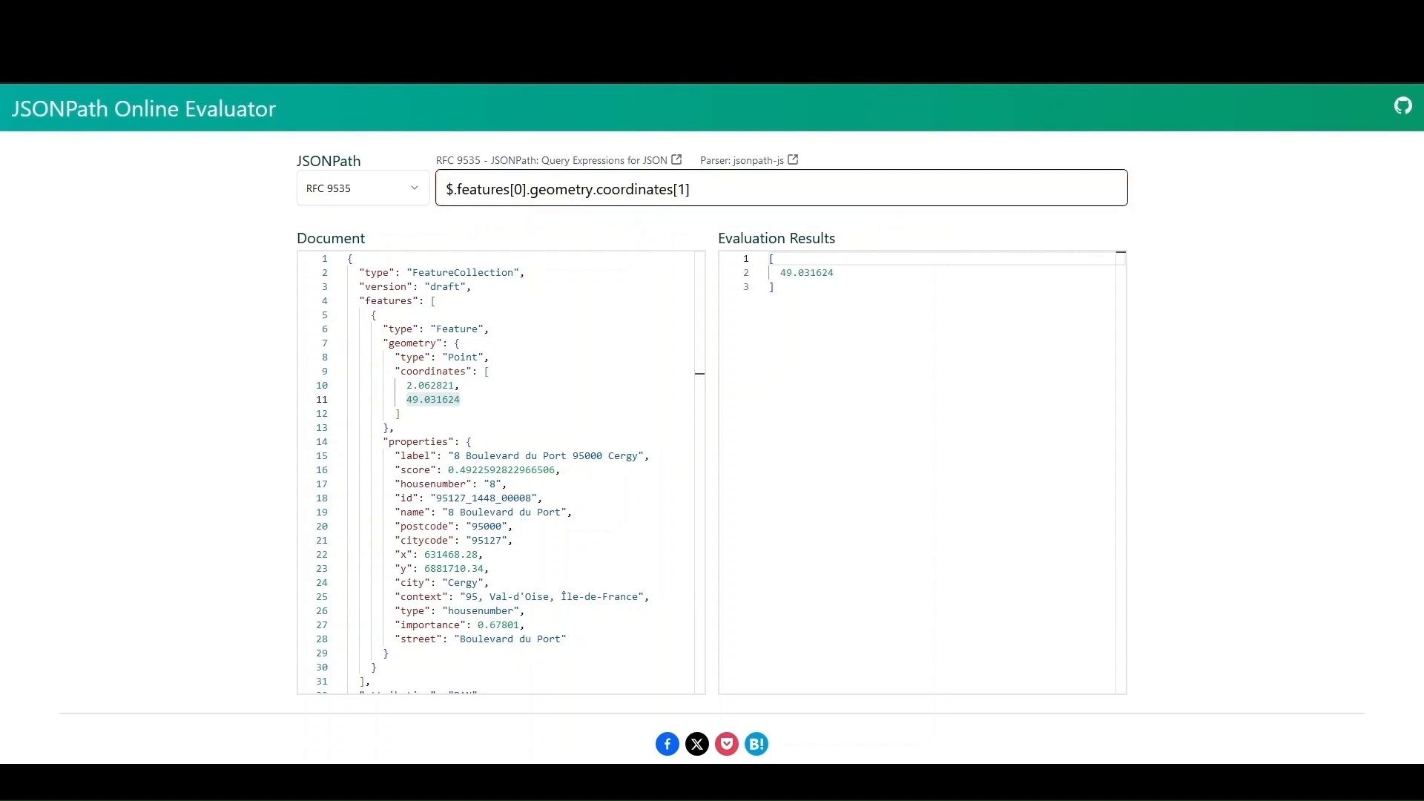
drag(889, 273, 780, 272)
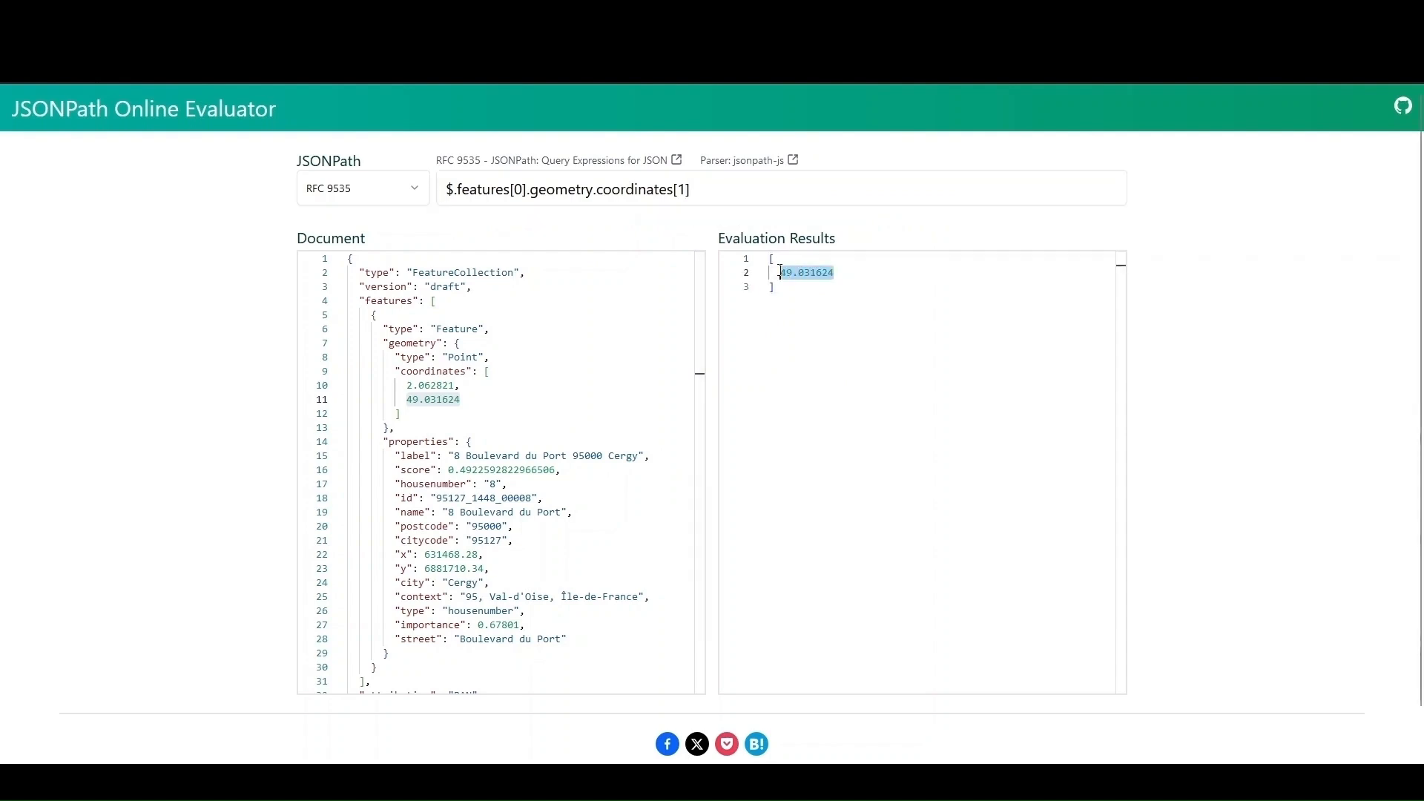
click(816, 392)
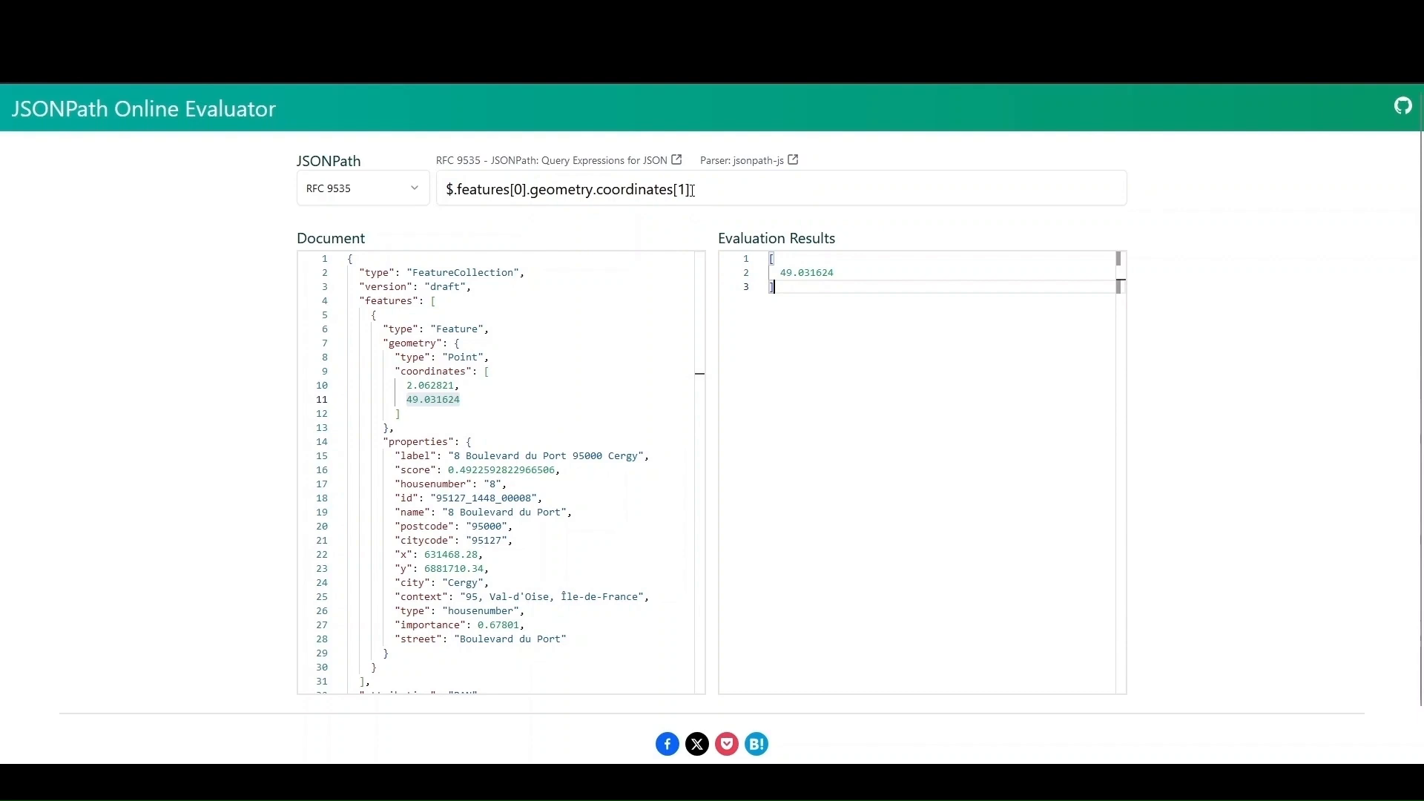
drag(692, 191, 450, 194)
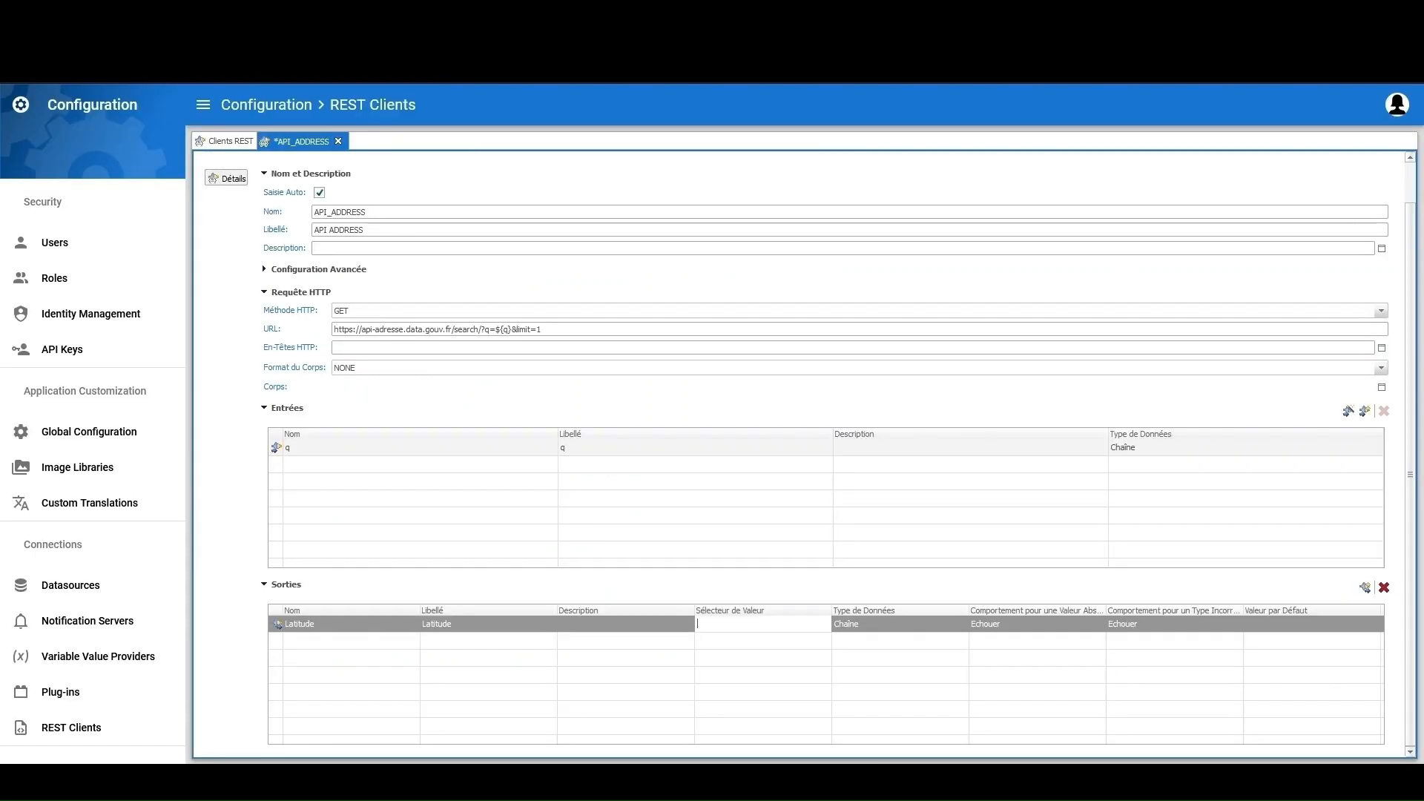
Paste the path as Latitude's value selector and set its missing-value behaviour to Valeur par défaut
text($.features[0].geometry.coordinates[1])
click(800, 664)
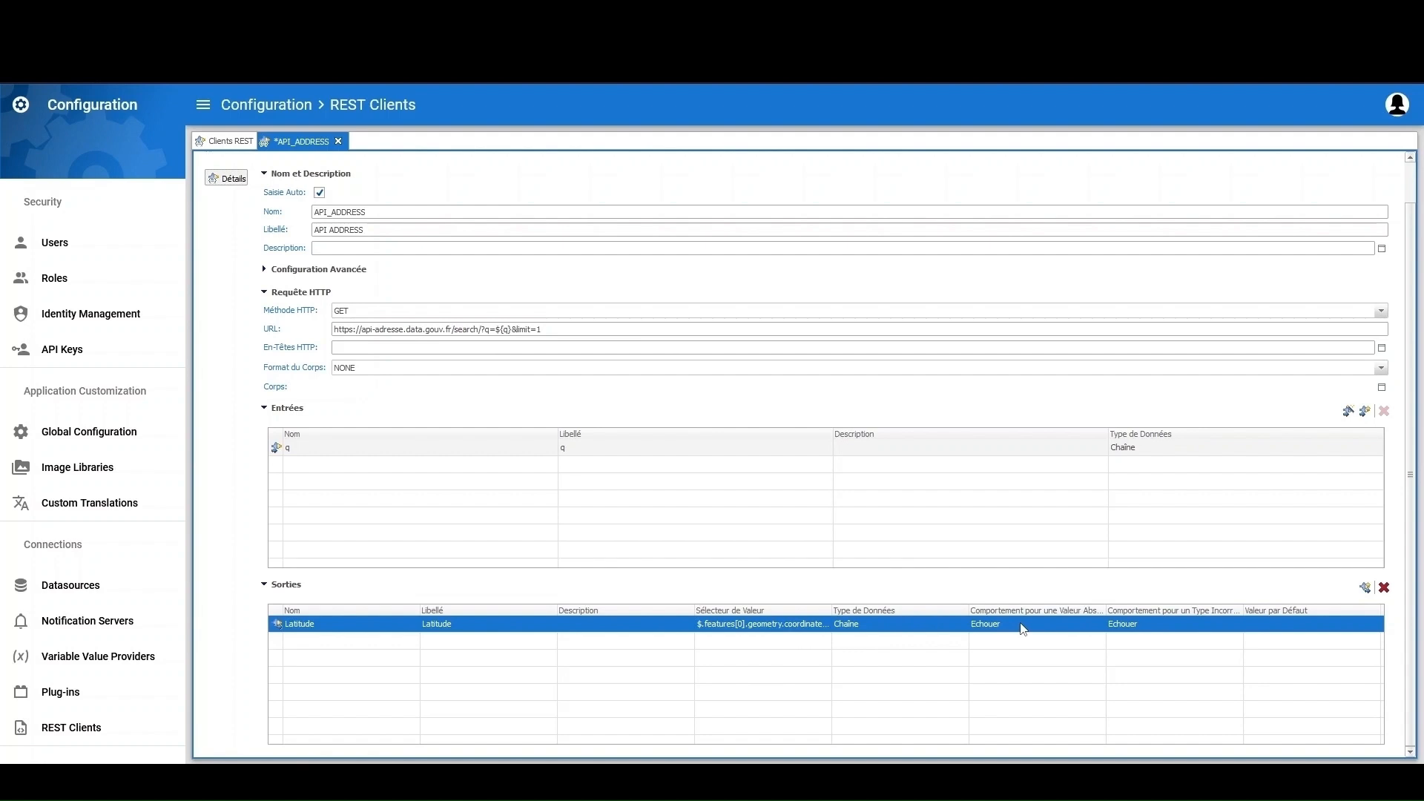
mouse_move(1106, 610)
mouse_down()
mouse_move(1157, 599)
mouse_move(1087, 614)
mouse_up()
click(1050, 627)
click(1102, 623)
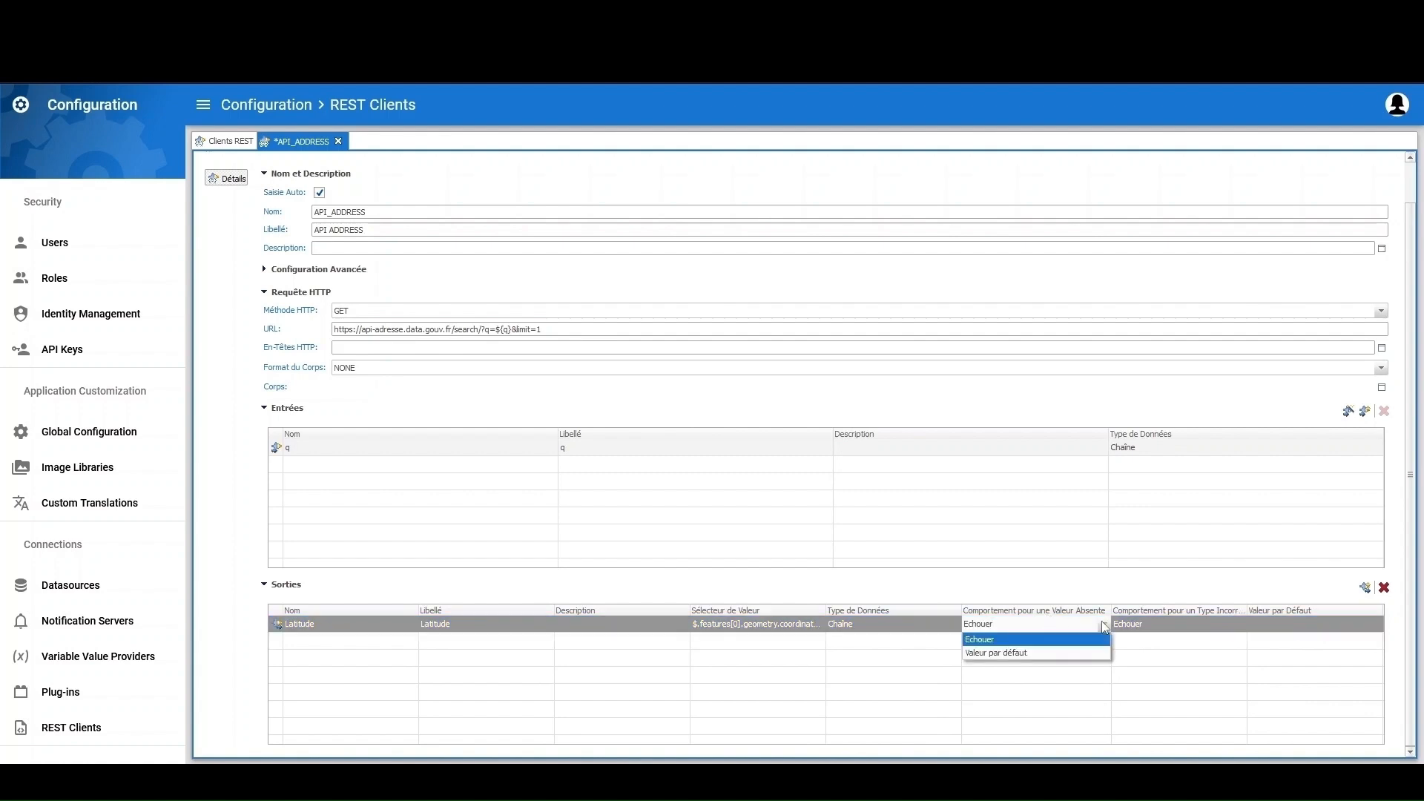
click(1070, 656)
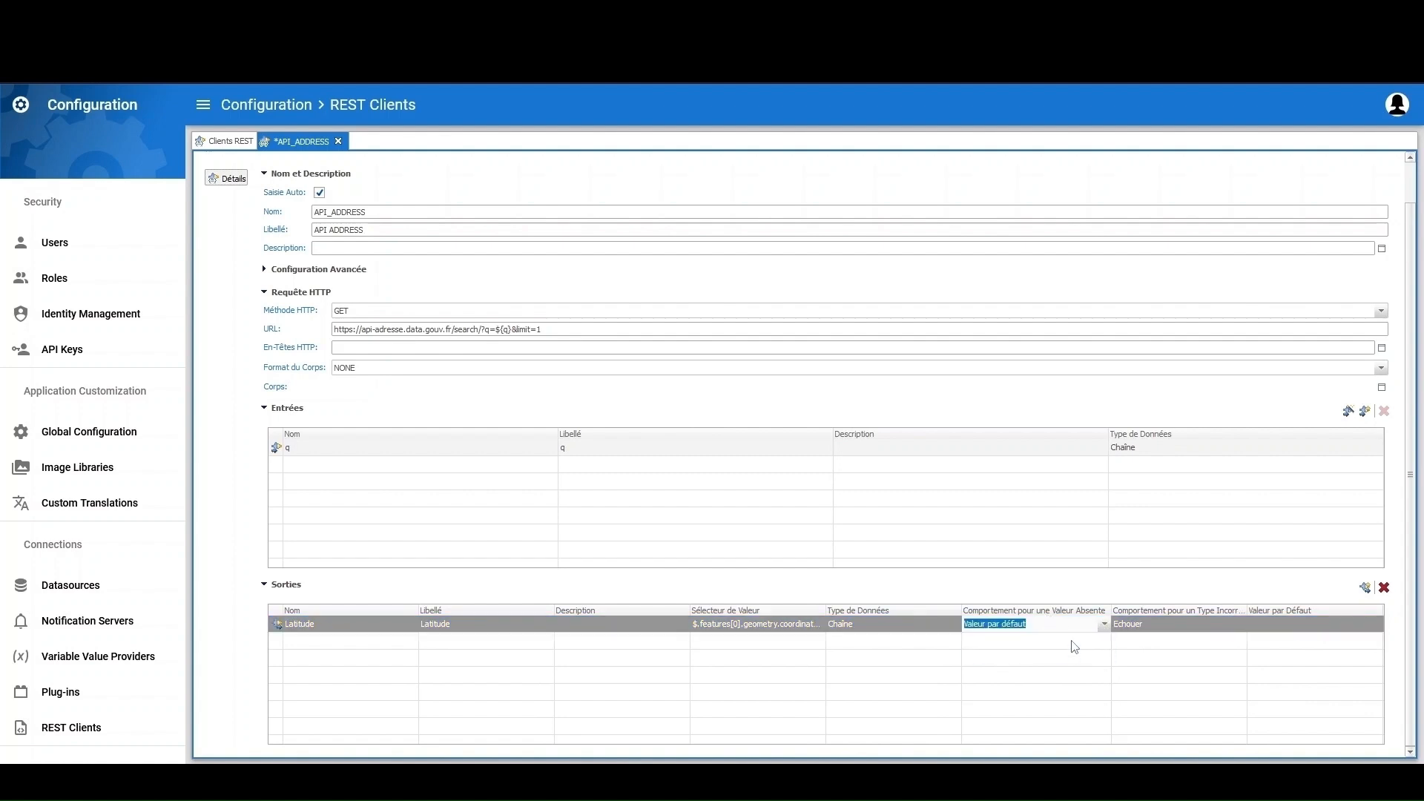
click(1105, 629)
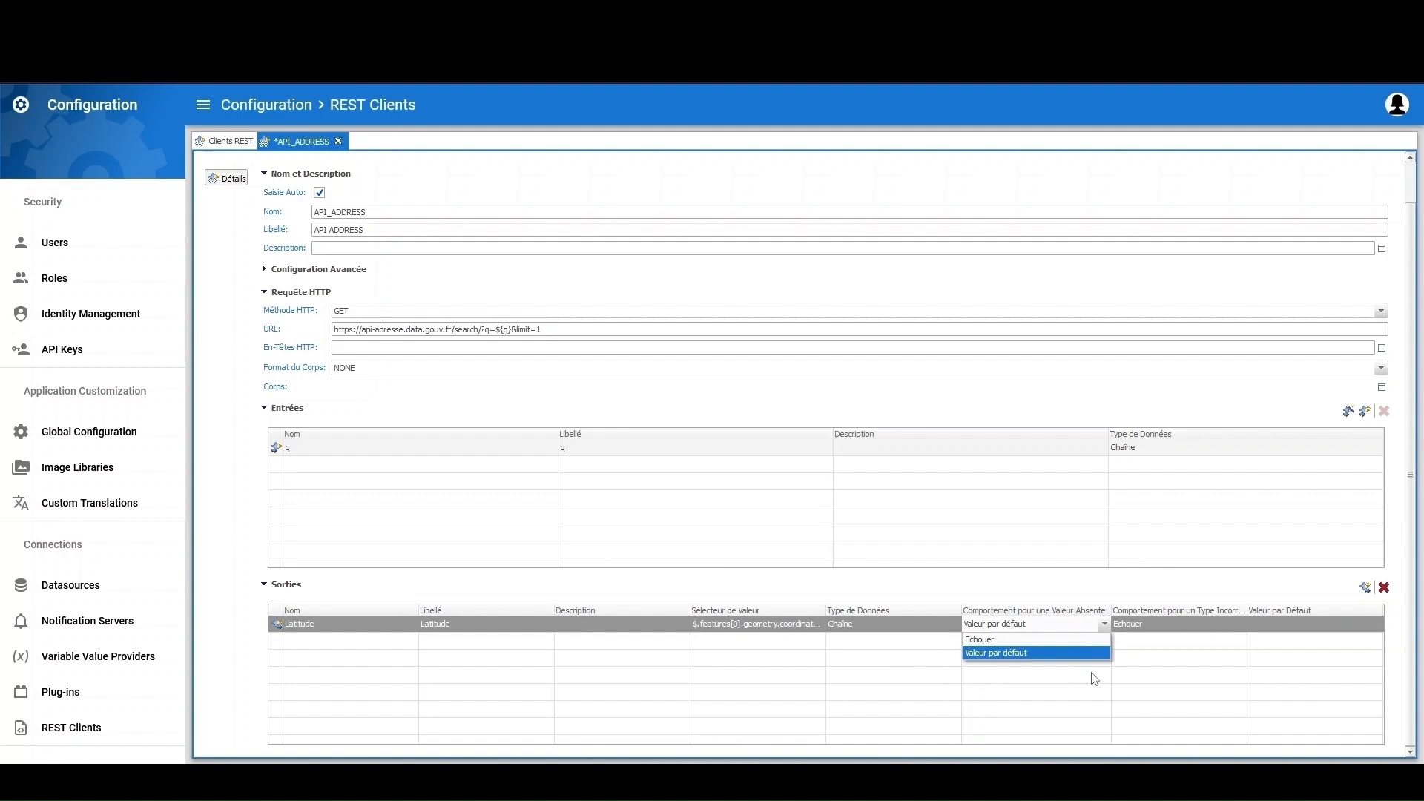
click(1092, 671)
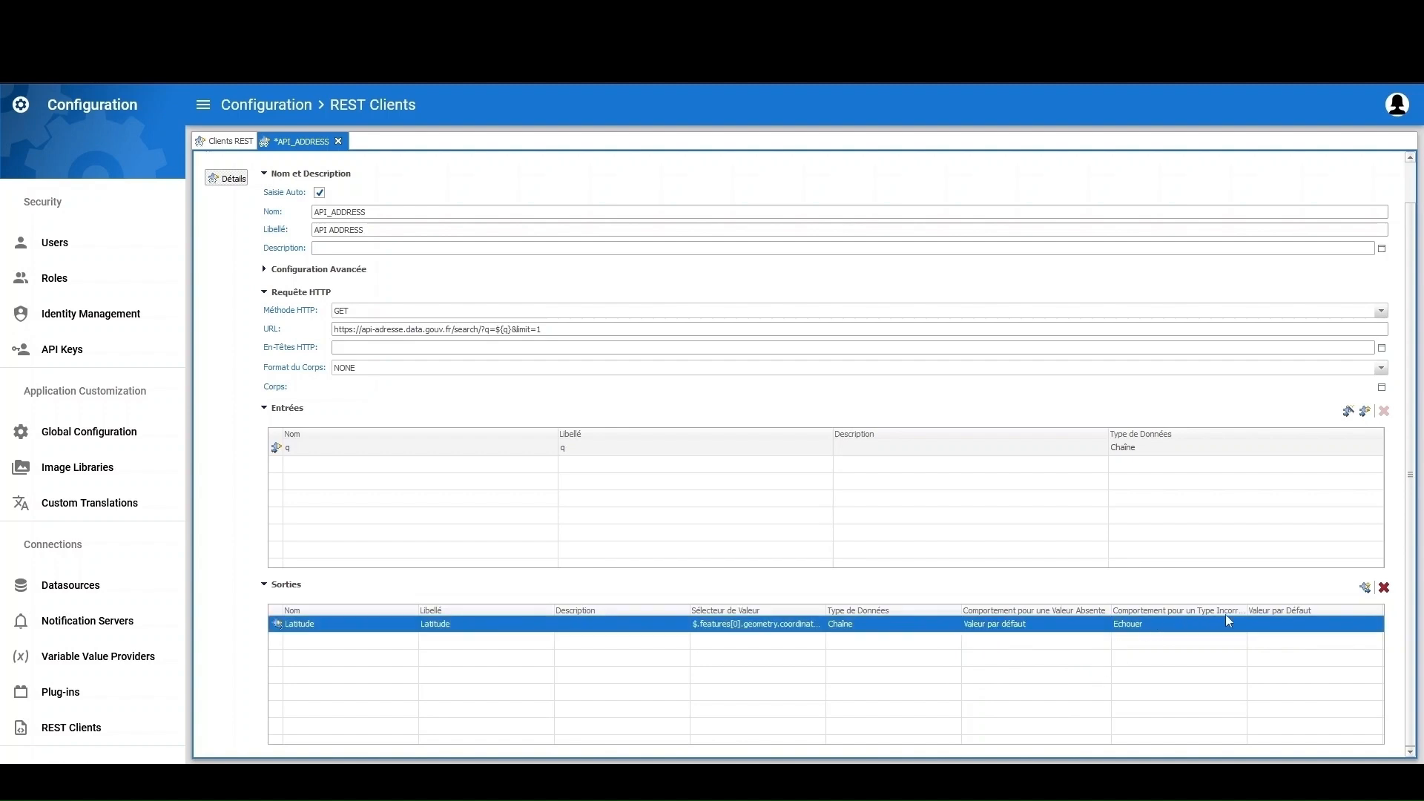
Set Latitude's Type Incorrect behaviour to Valeur par défaut and edit its default value
mouse_move(1248, 610)
mouse_down()
mouse_move(1264, 610)
mouse_move(1250, 612)
mouse_up()
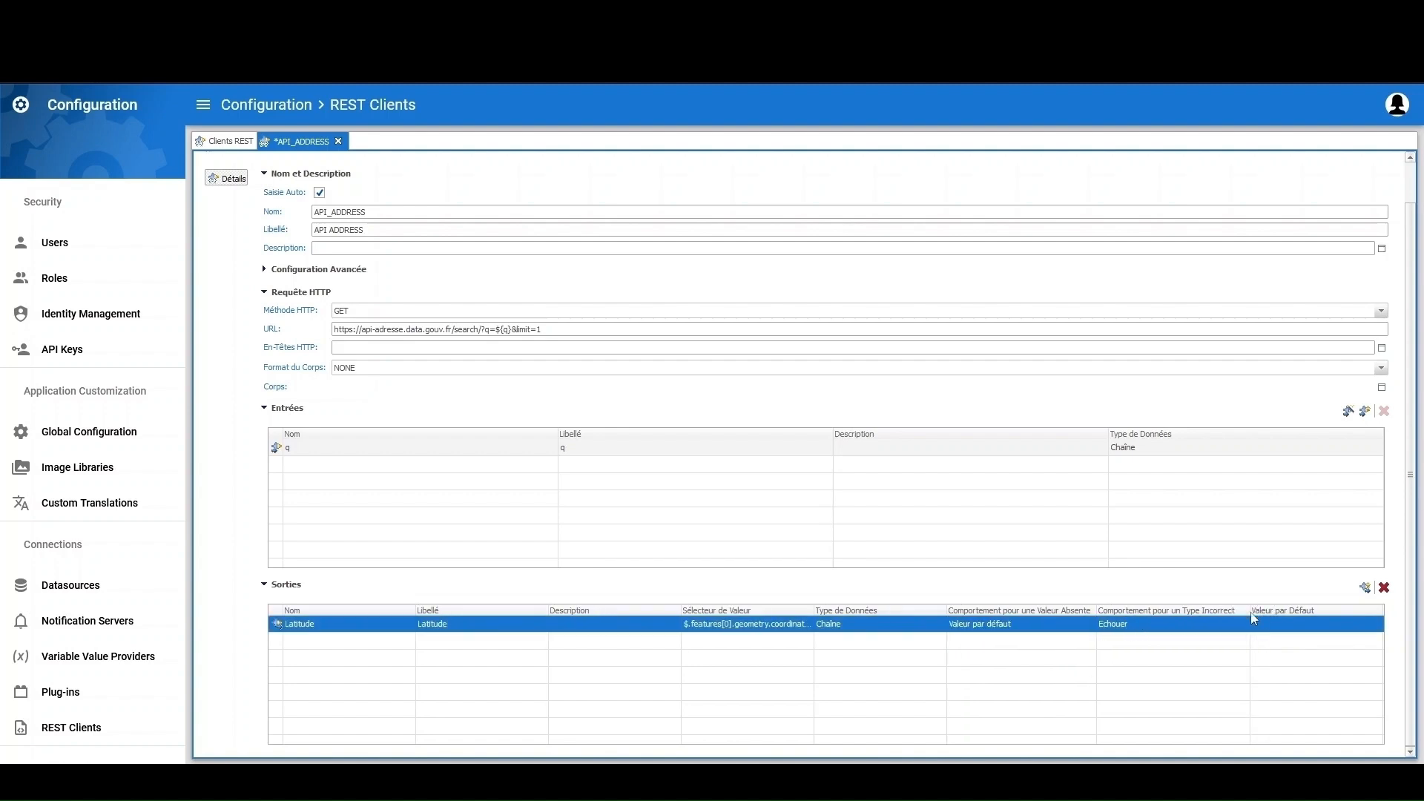
click(1193, 624)
click(1242, 624)
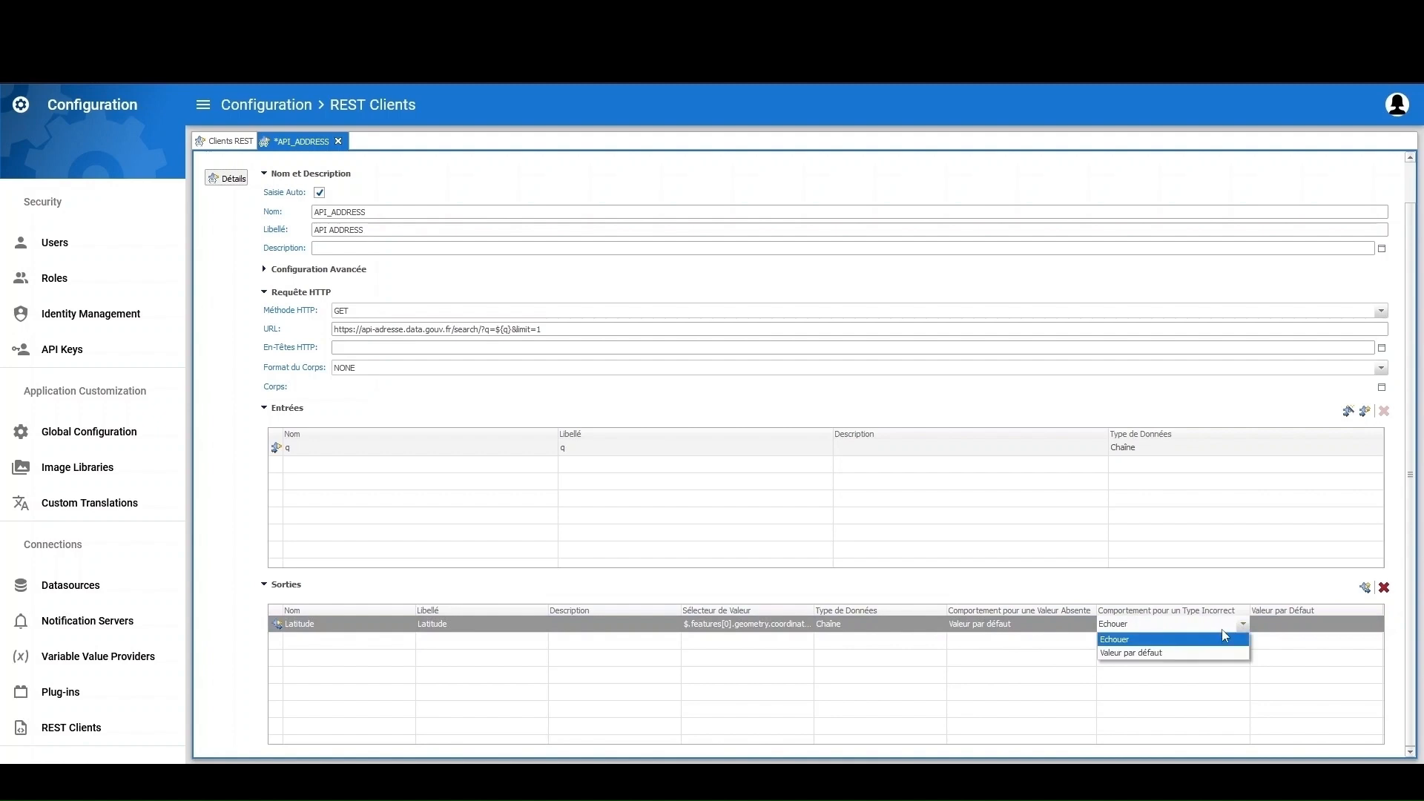
click(1180, 653)
click(1288, 624)
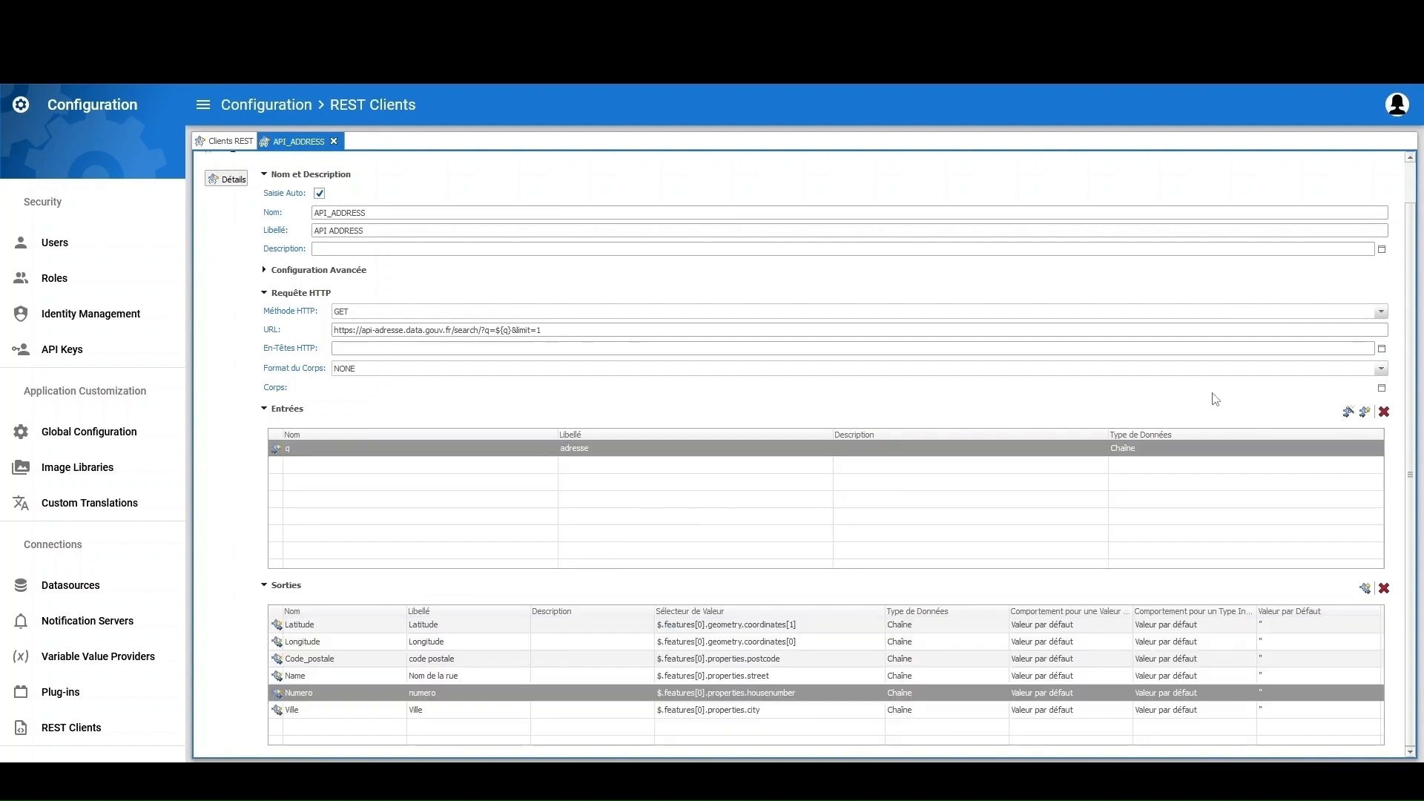
scroll(1211, 442, up, 1)
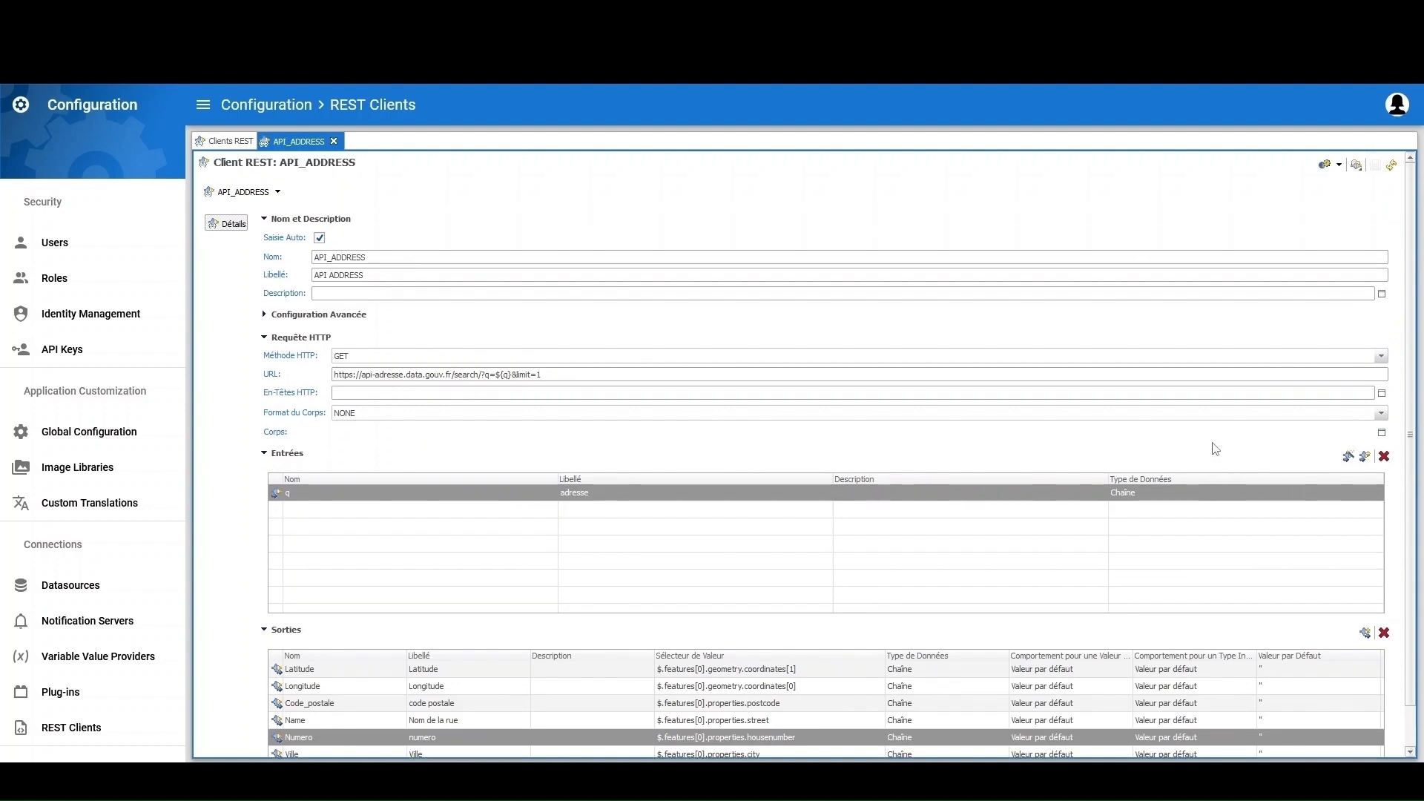
Test API_ADDRESS with a sample address for q, confirming coordinates, house number, postcode and city return
click(1339, 165)
click(1340, 194)
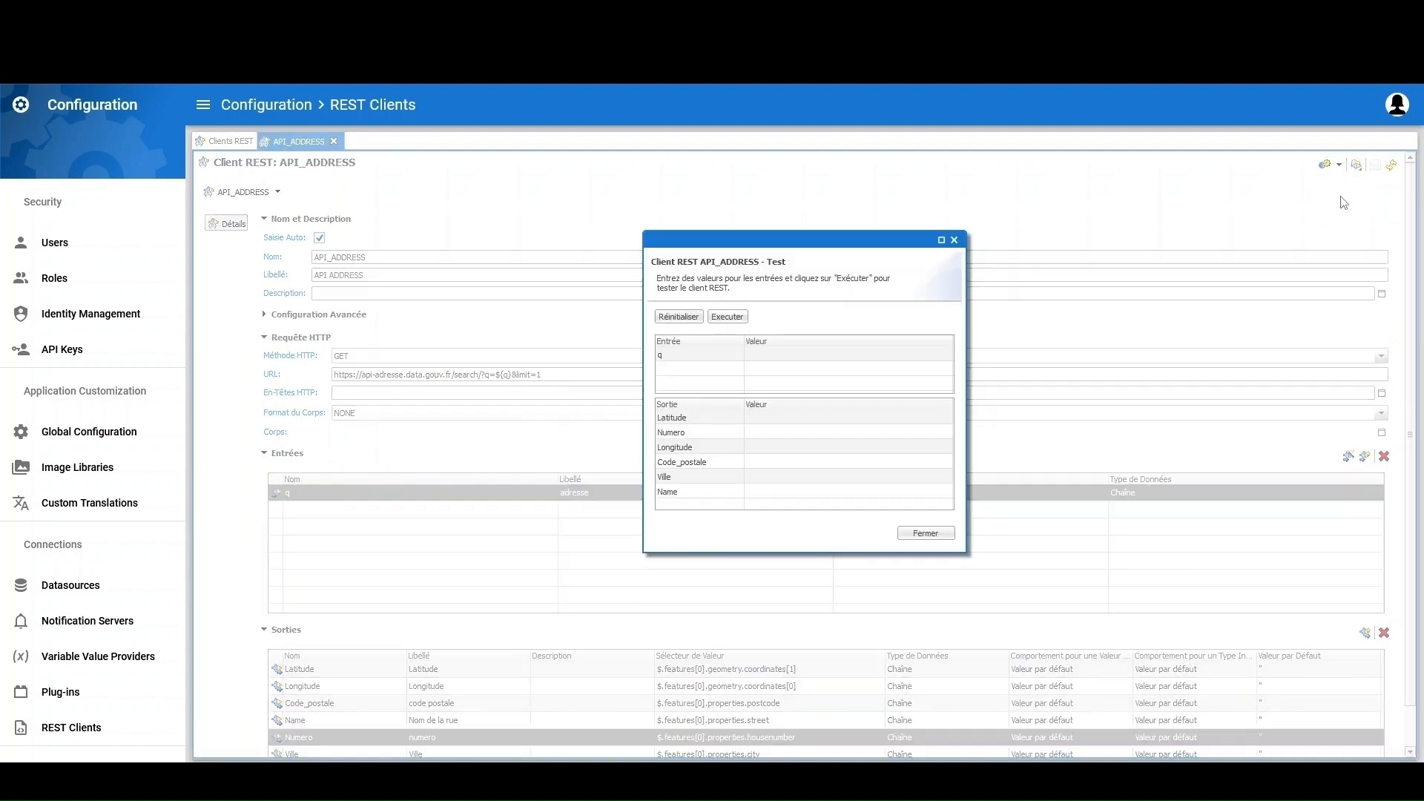
click(832, 356)
click(832, 355)
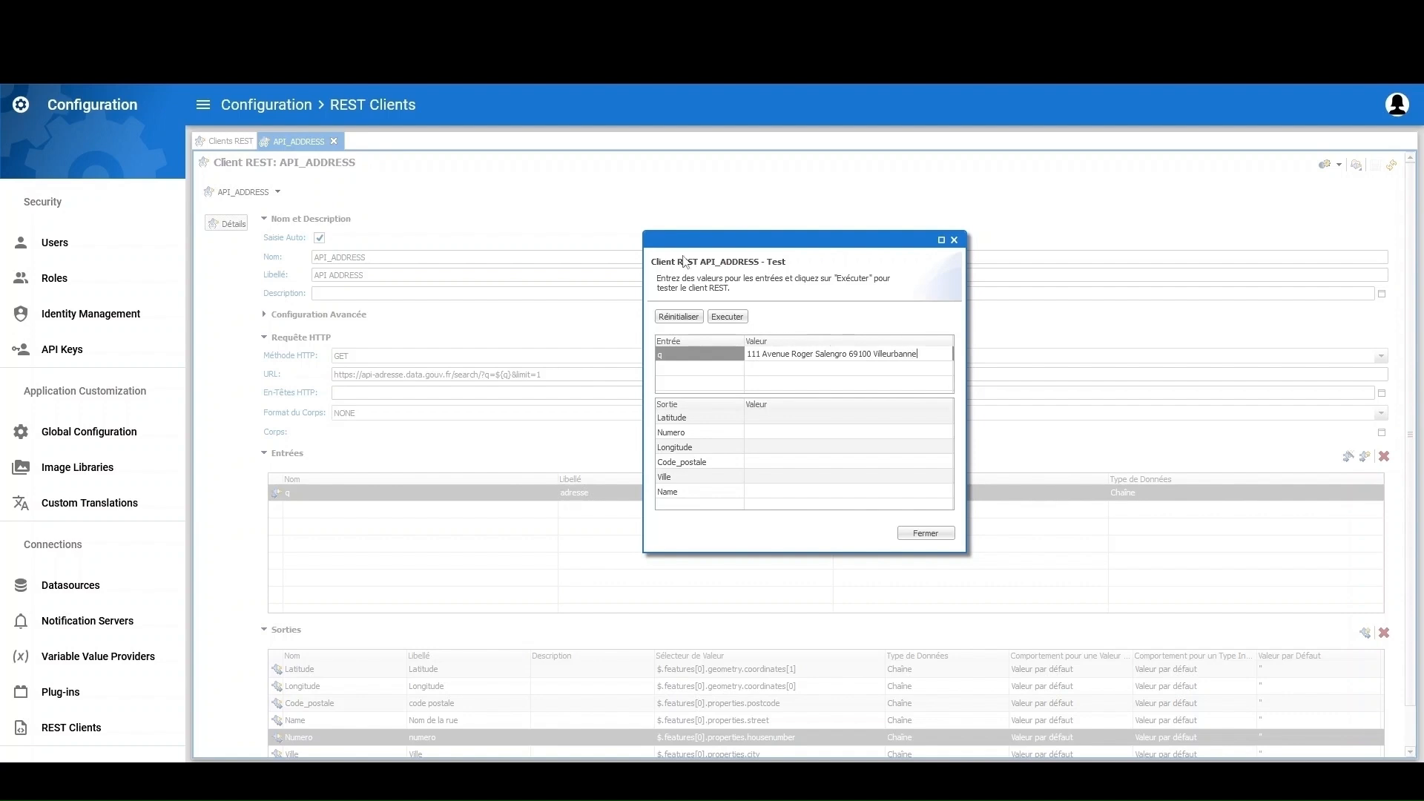
click(726, 317)
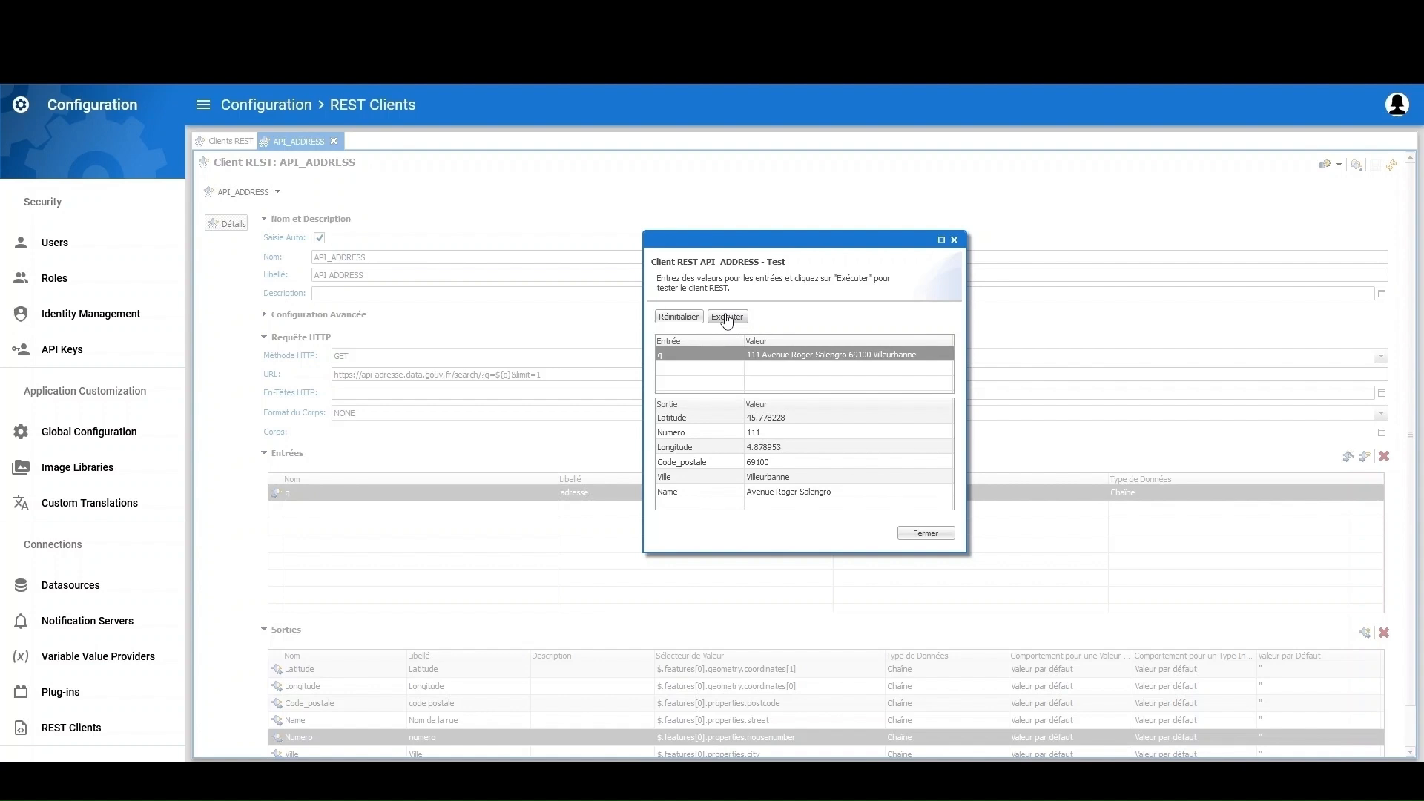
click(927, 535)
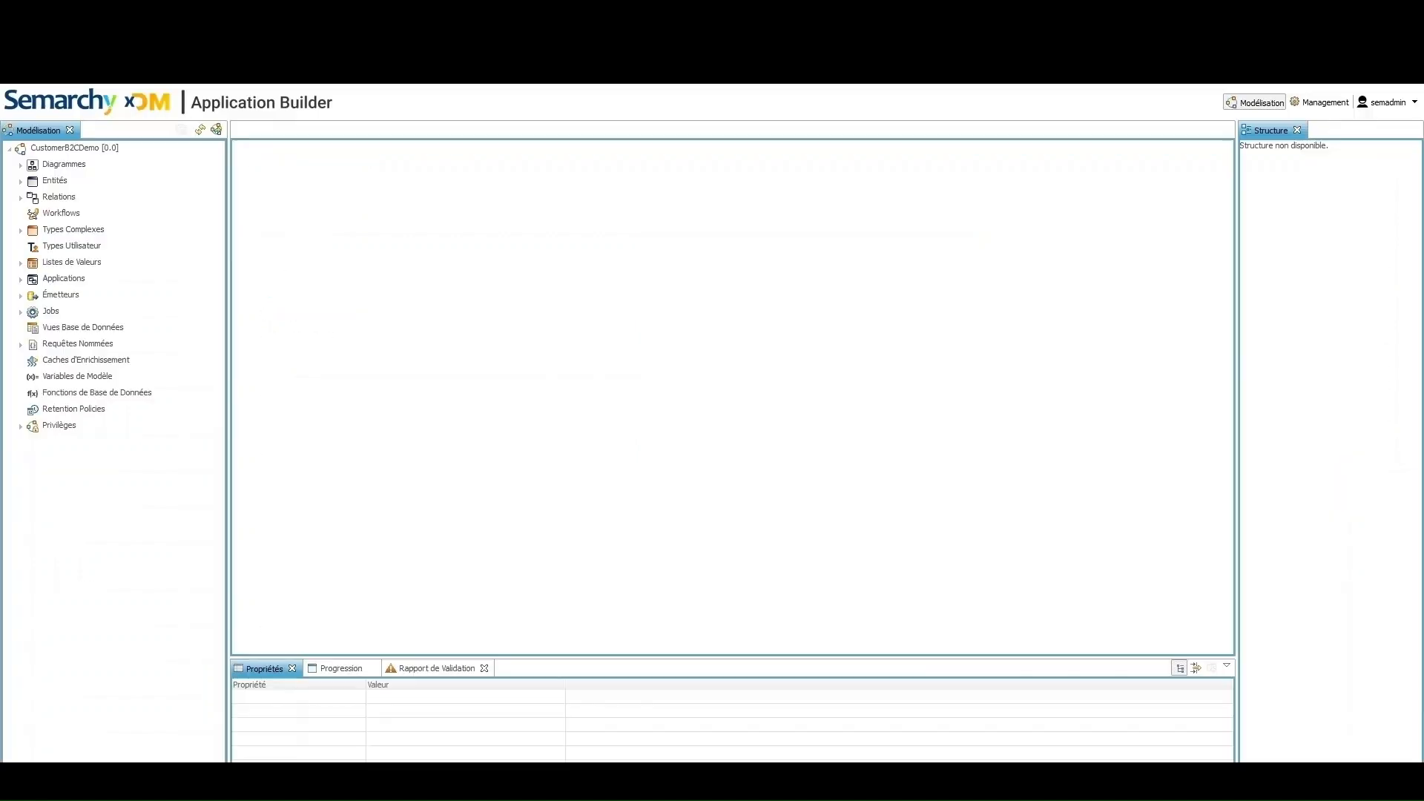
Add API enrichment Enrich_Address on the Address entity using the CAPI_ADDRESS REST client
click(21, 181)
click(32, 198)
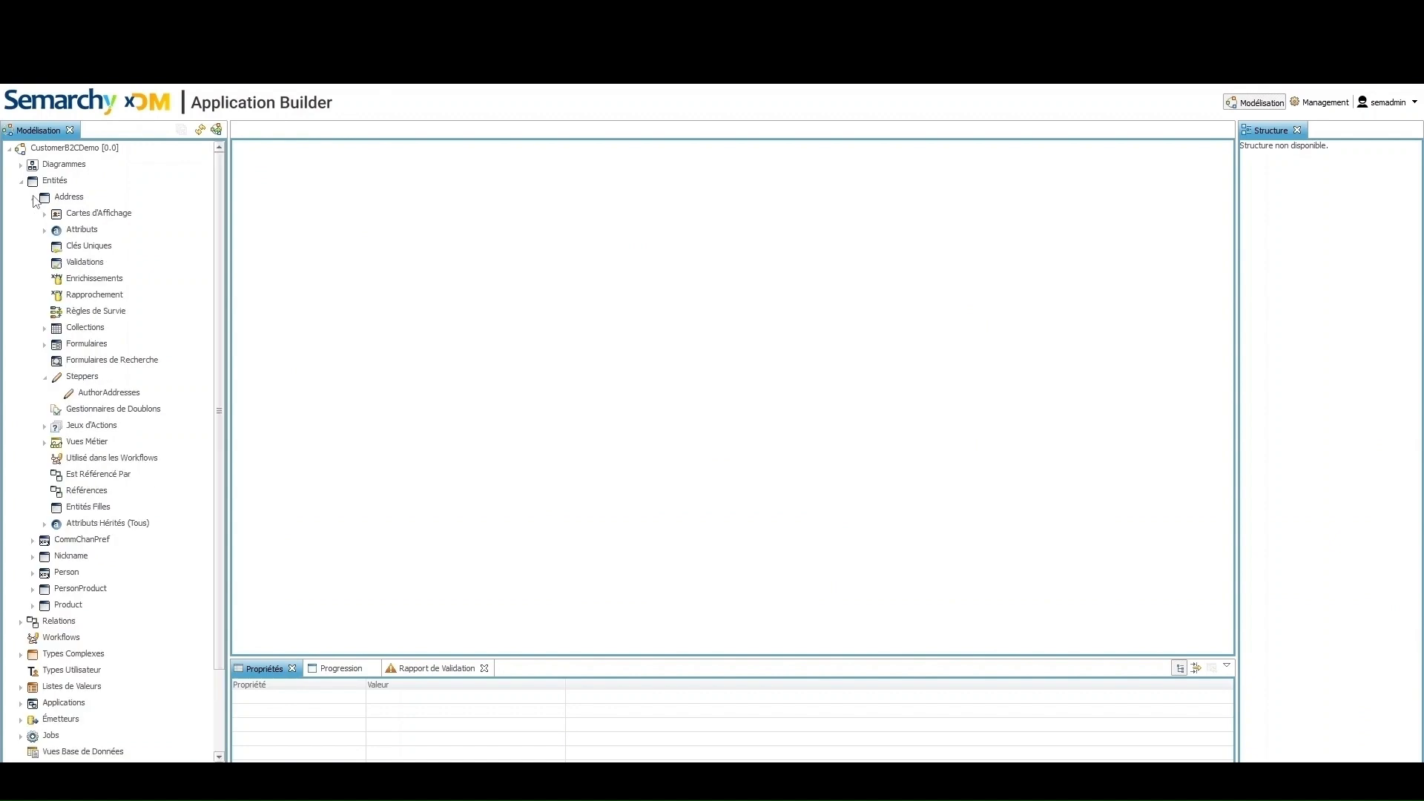
right_click(84, 280)
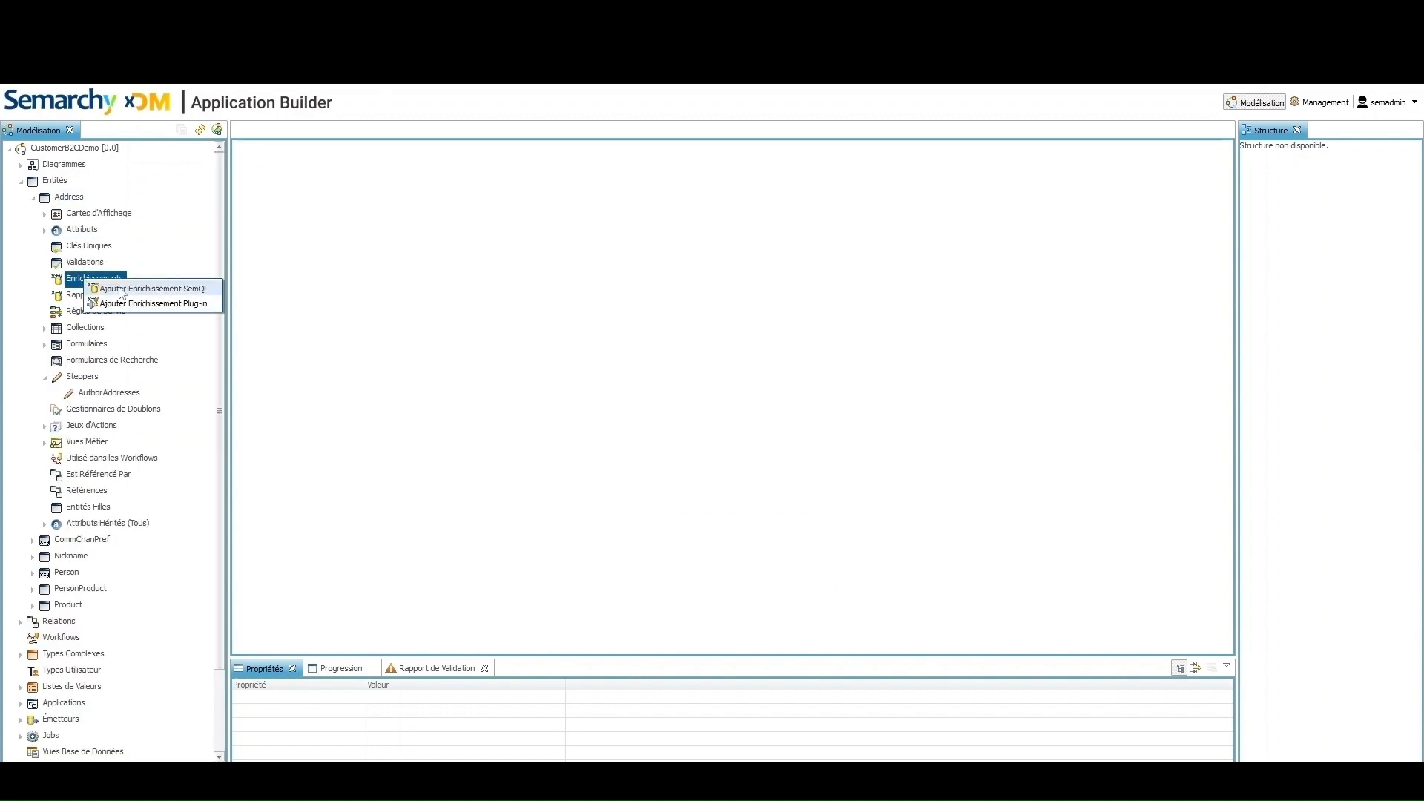
click(152, 303)
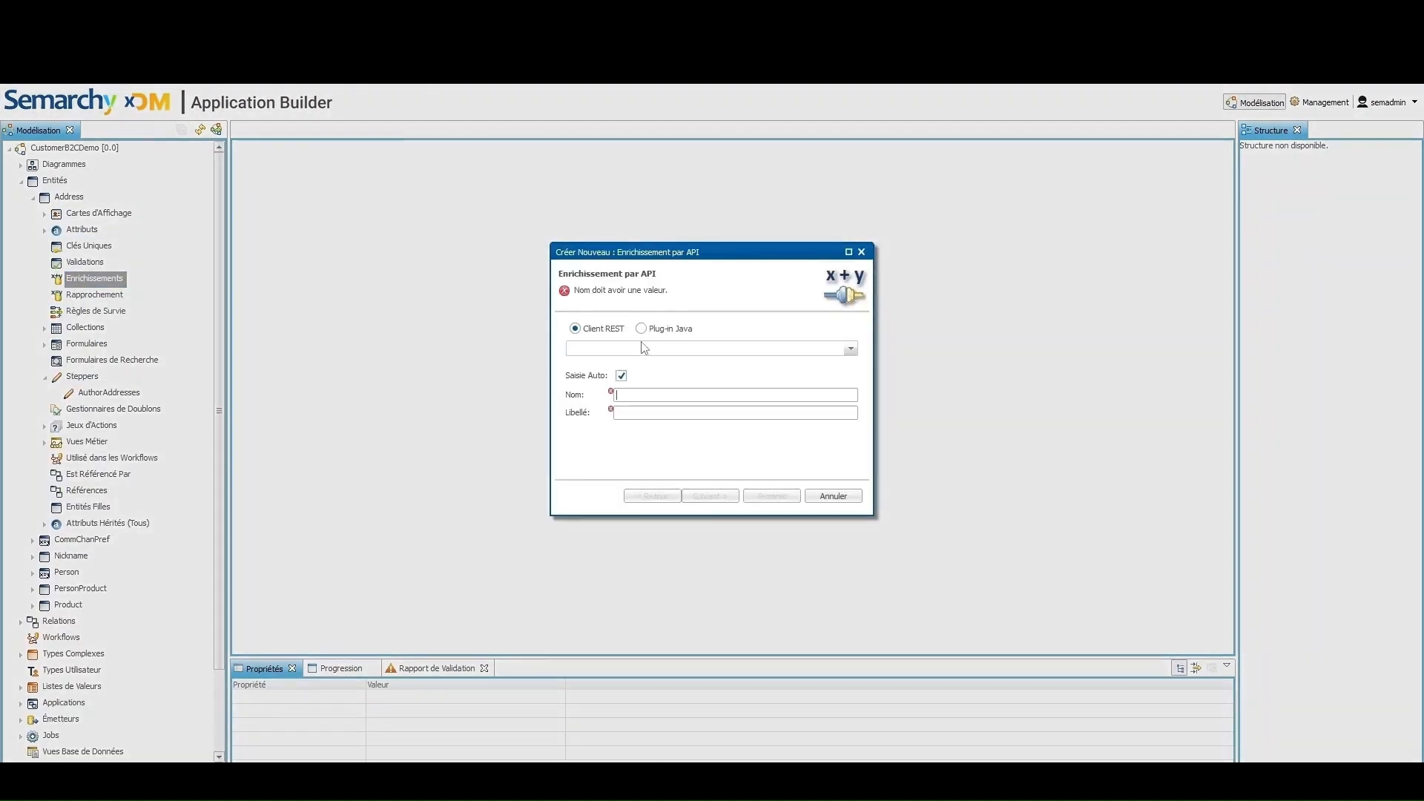
click(725, 349)
click(677, 416)
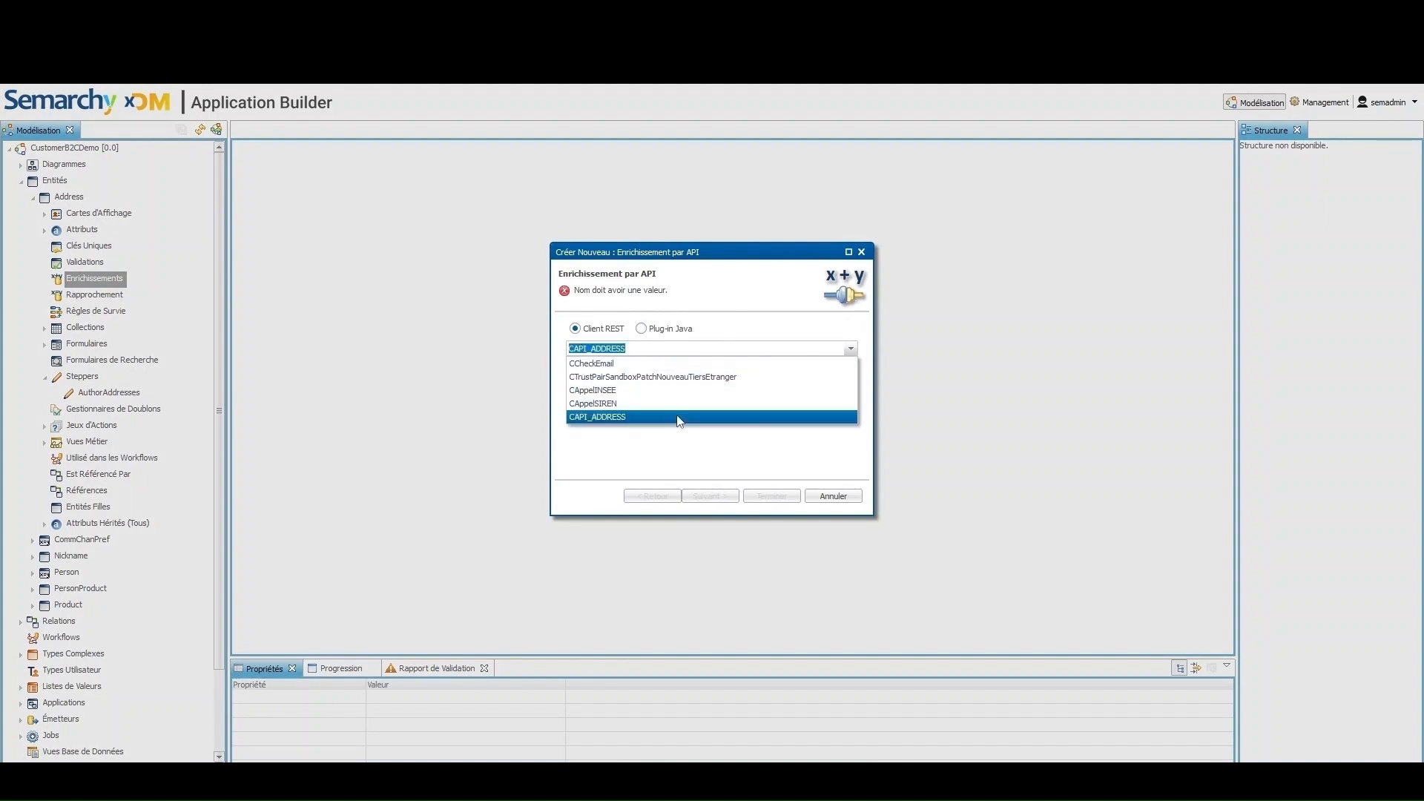
click(674, 395)
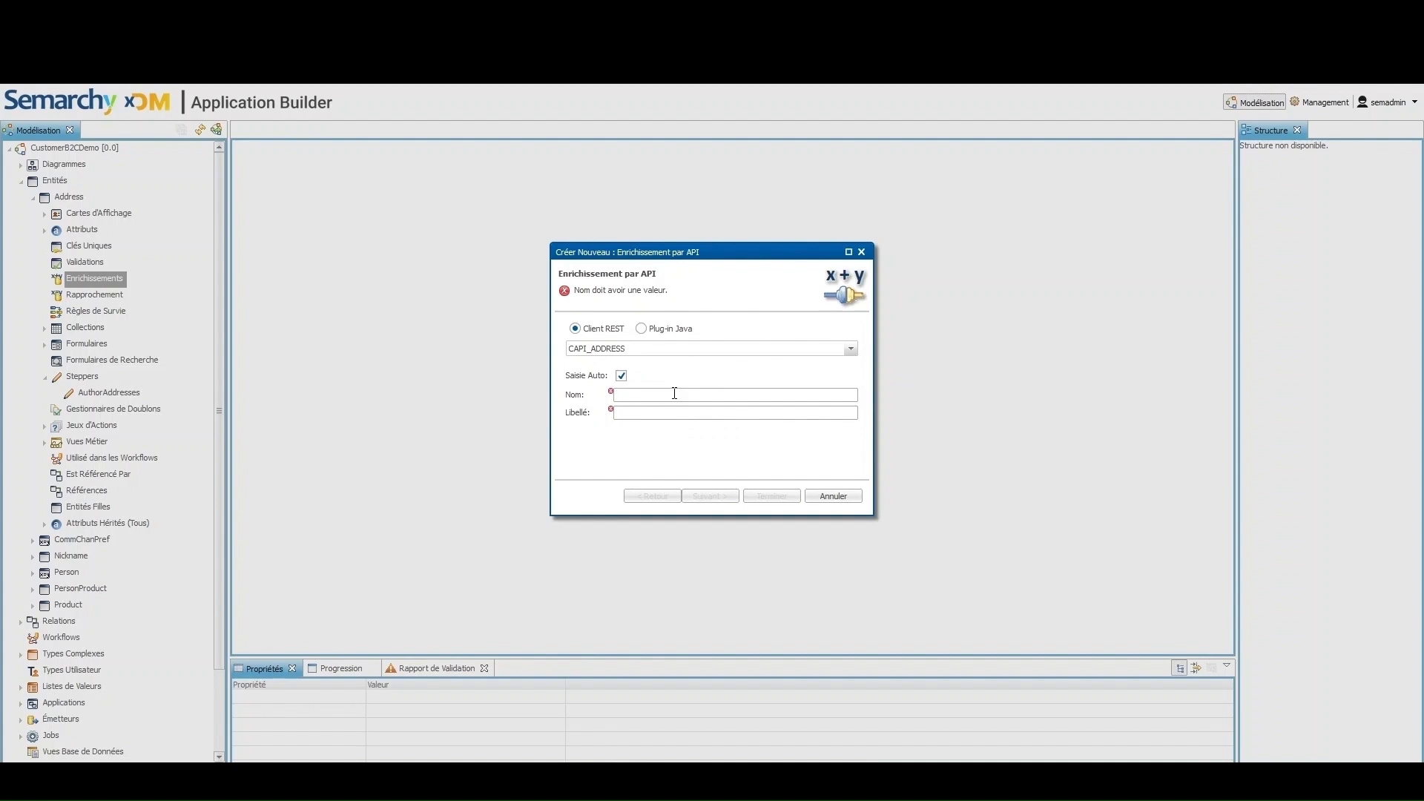
text(Enrich_Address)
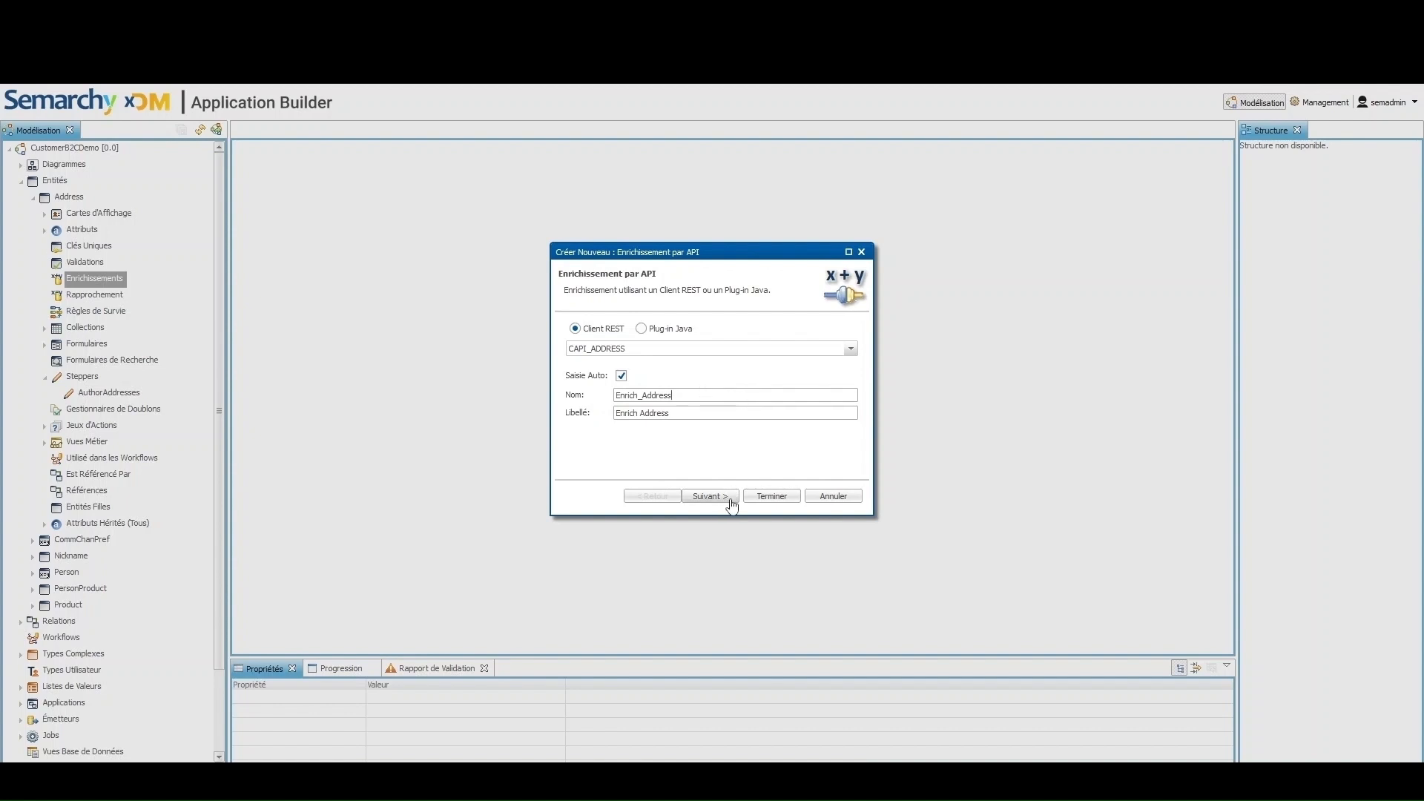
click(757, 496)
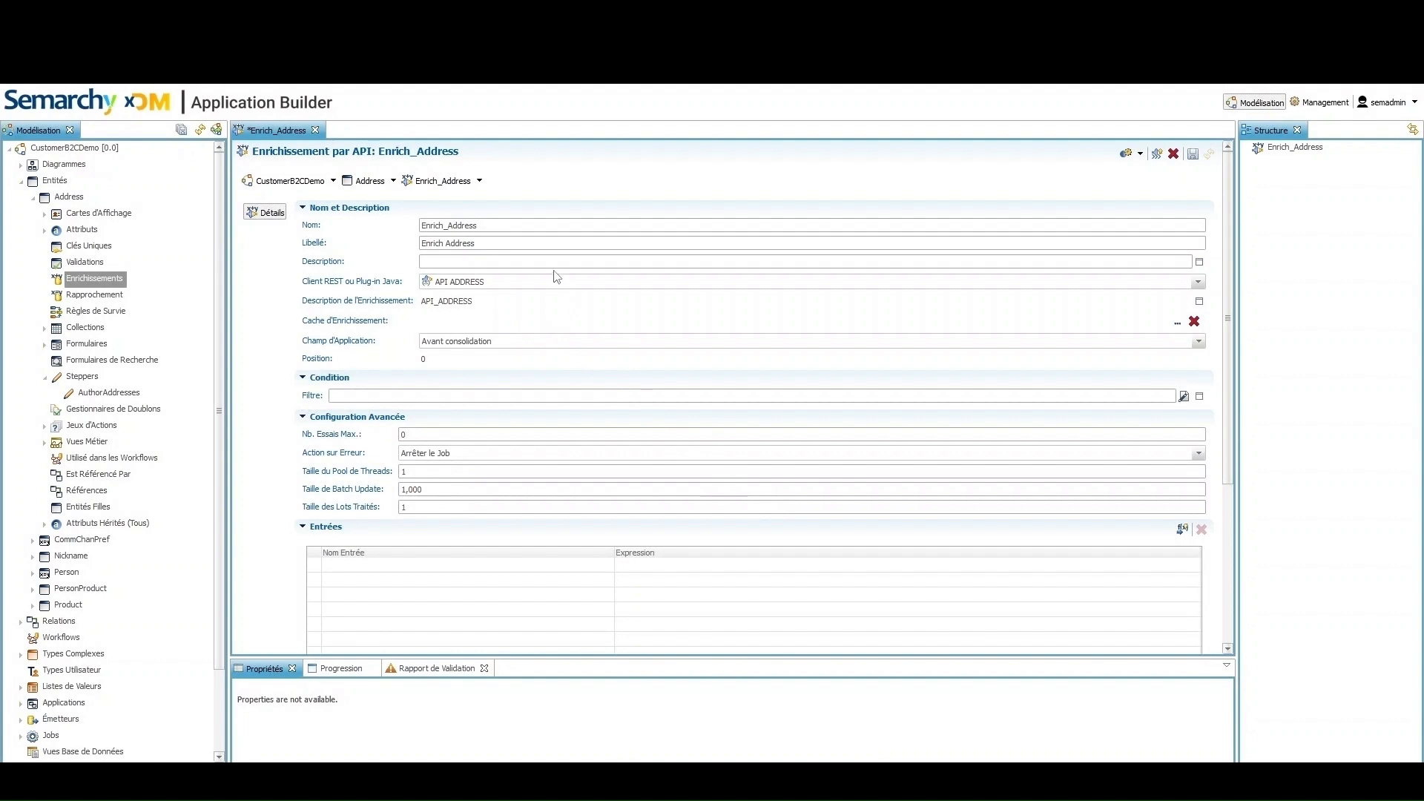
Set Enrich_Address's SemQL filter to 'Adresse is not null'
click(553, 264)
scroll(694, 372, down, 2)
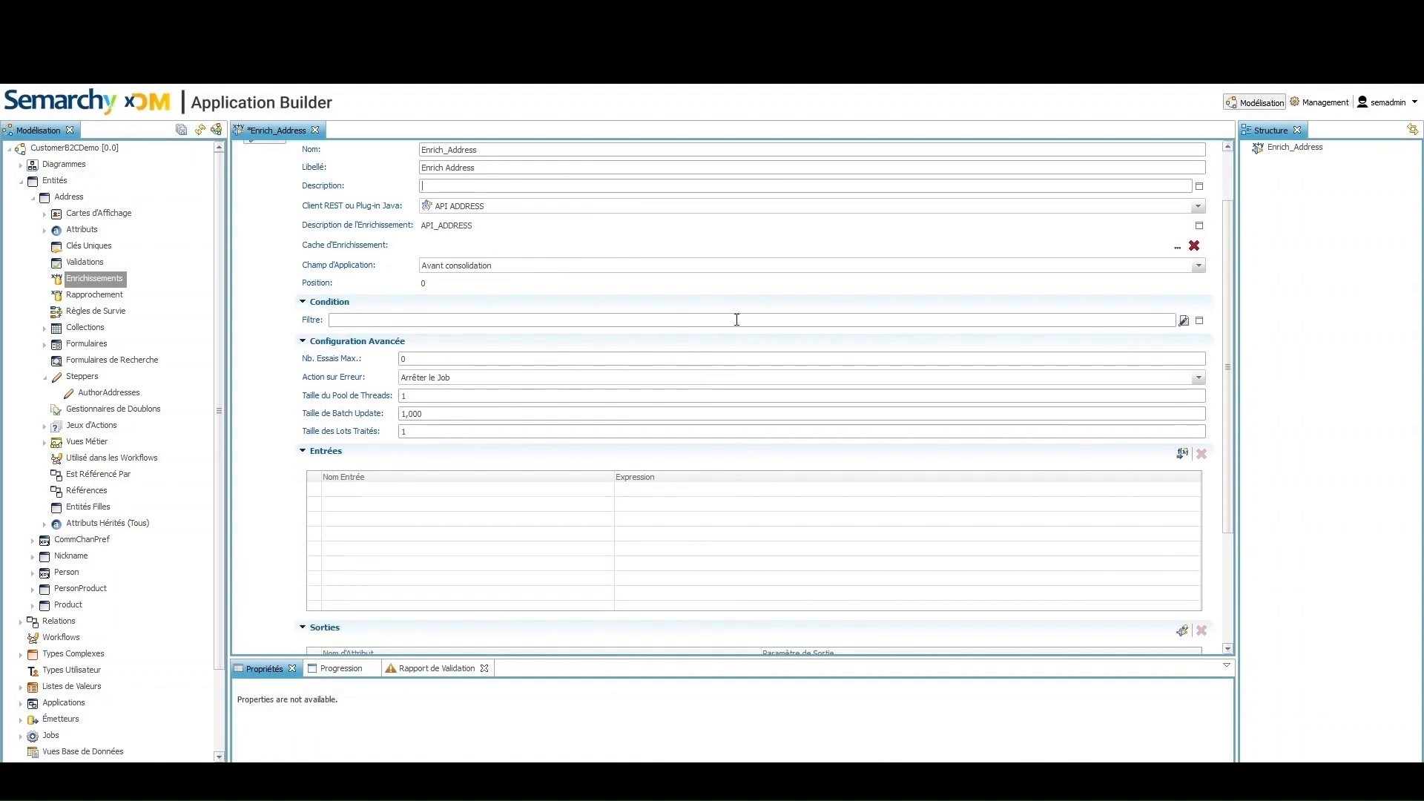
click(1184, 321)
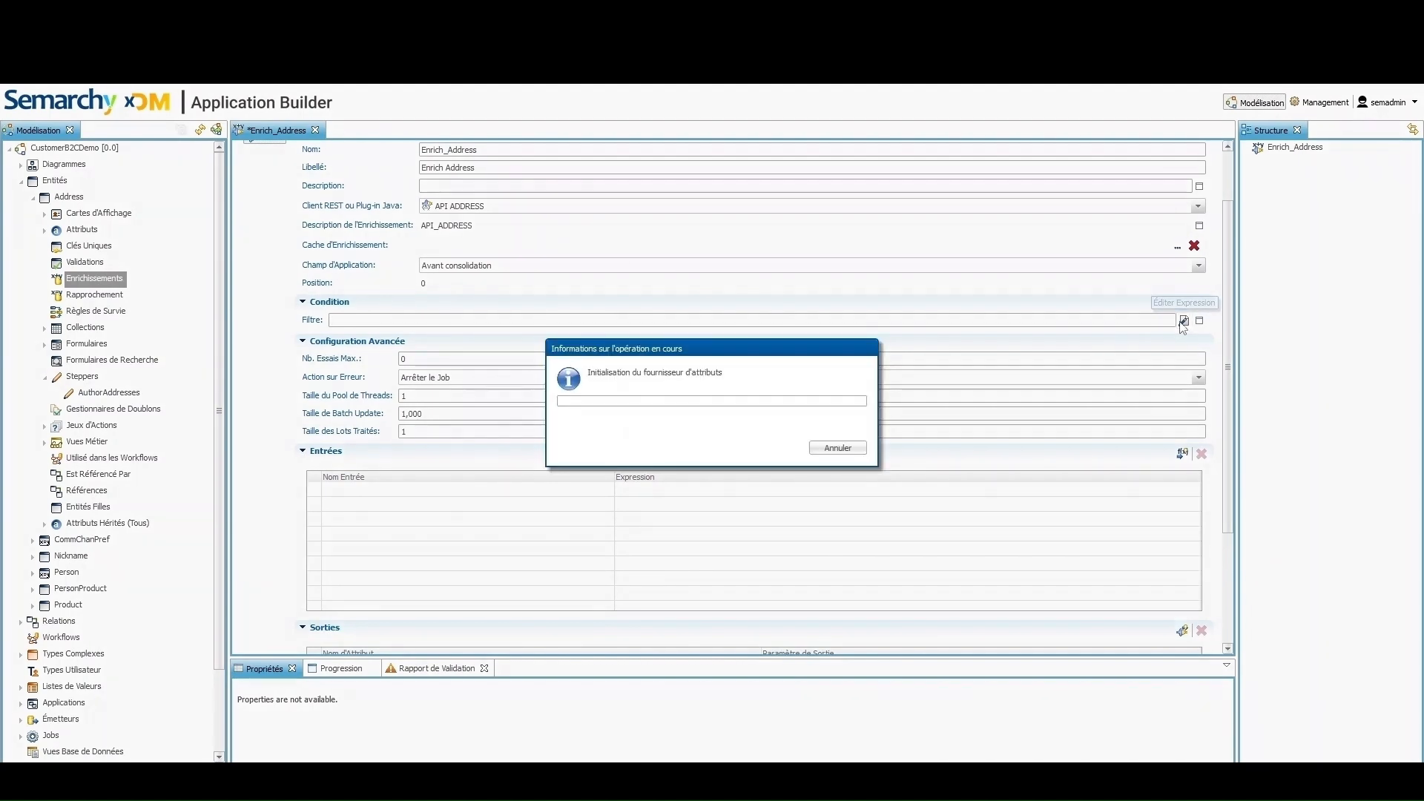
double_click(48, 221)
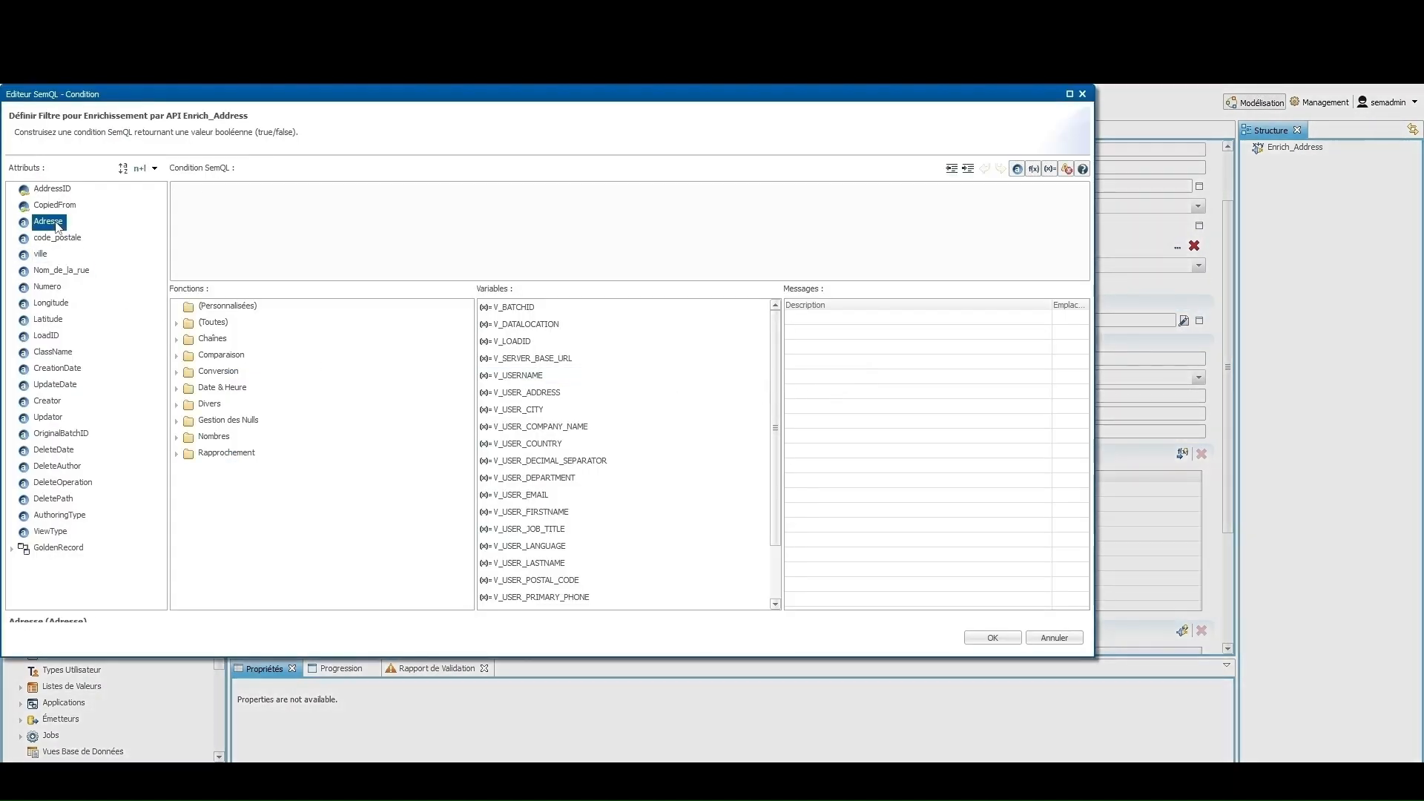
text(is not null)
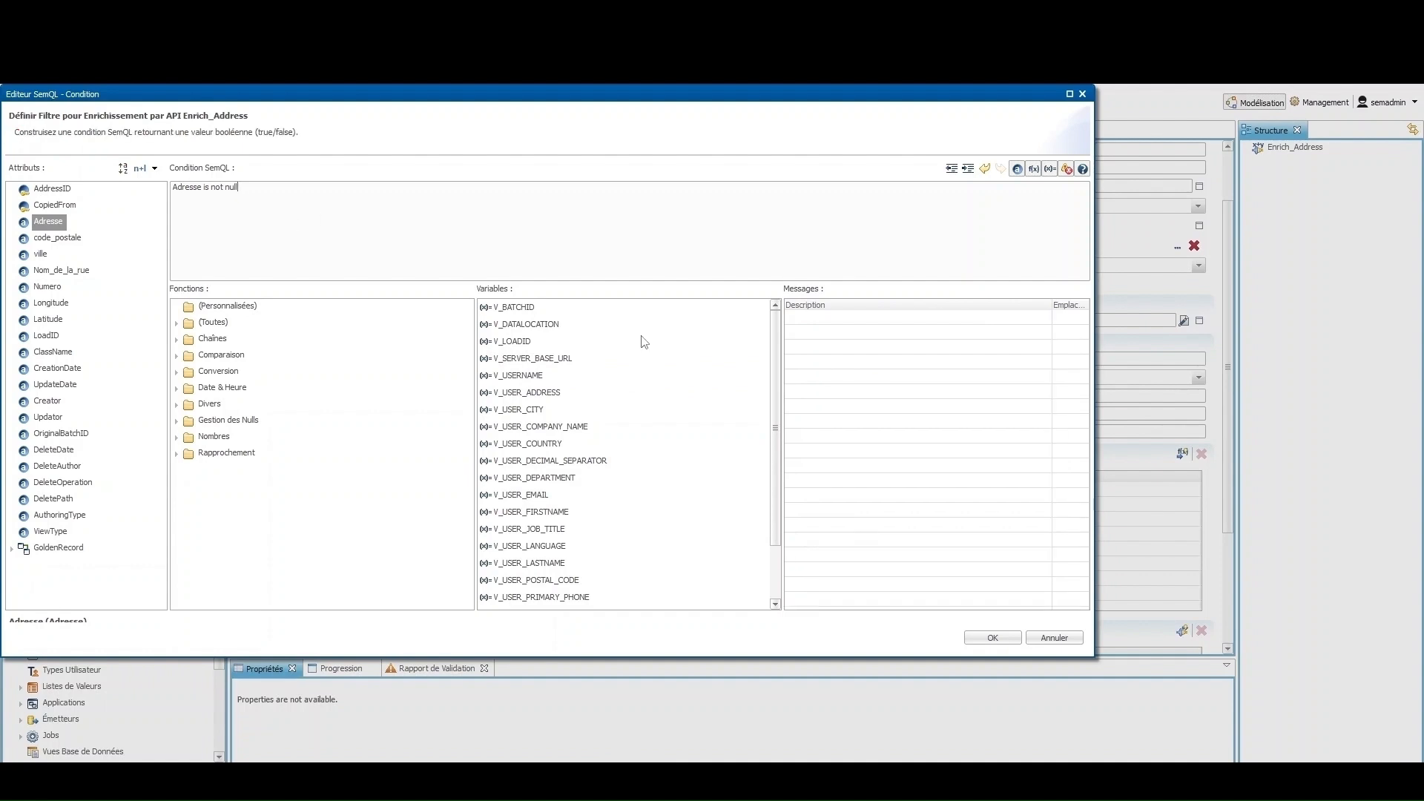
click(993, 639)
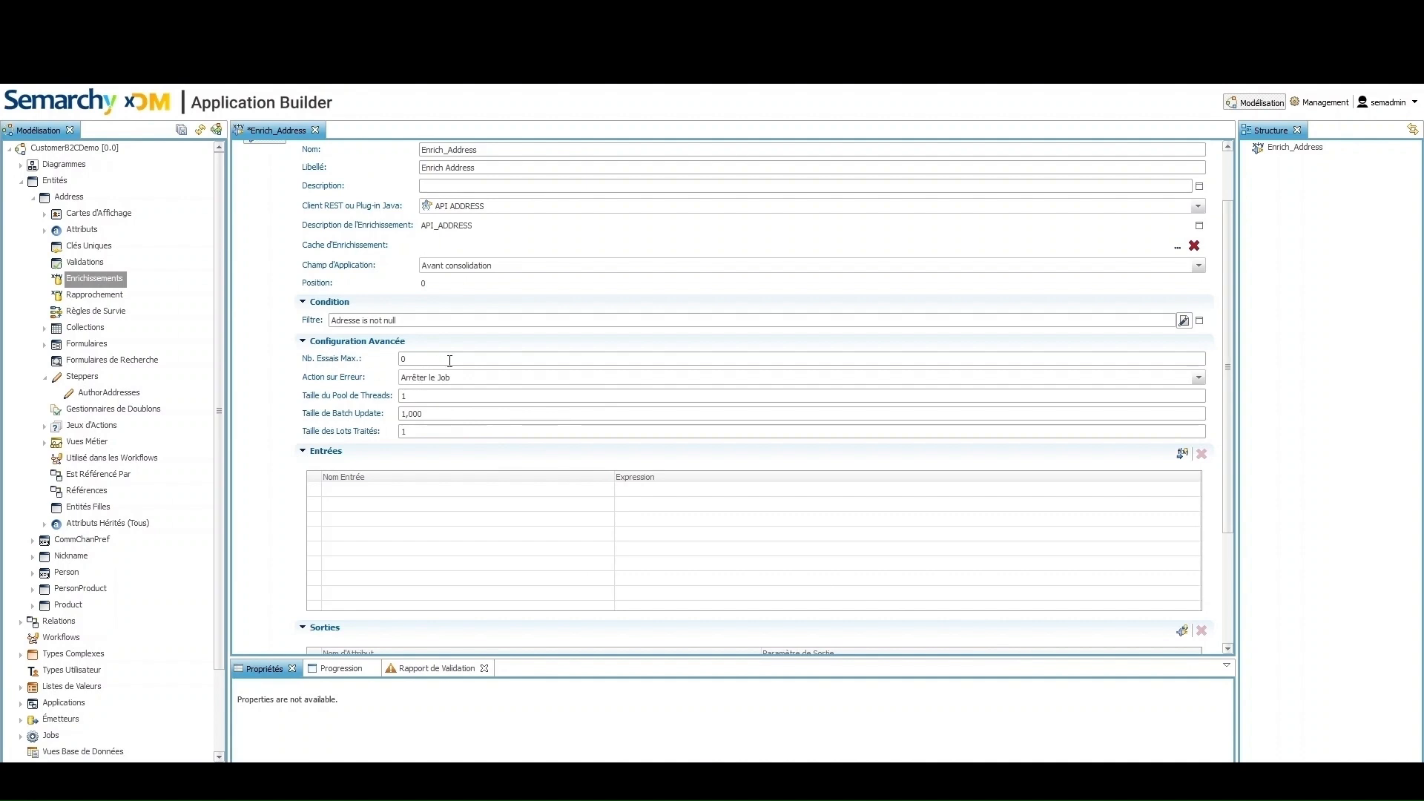
Set Action sur Erreur to Passer Tâche
click(1199, 378)
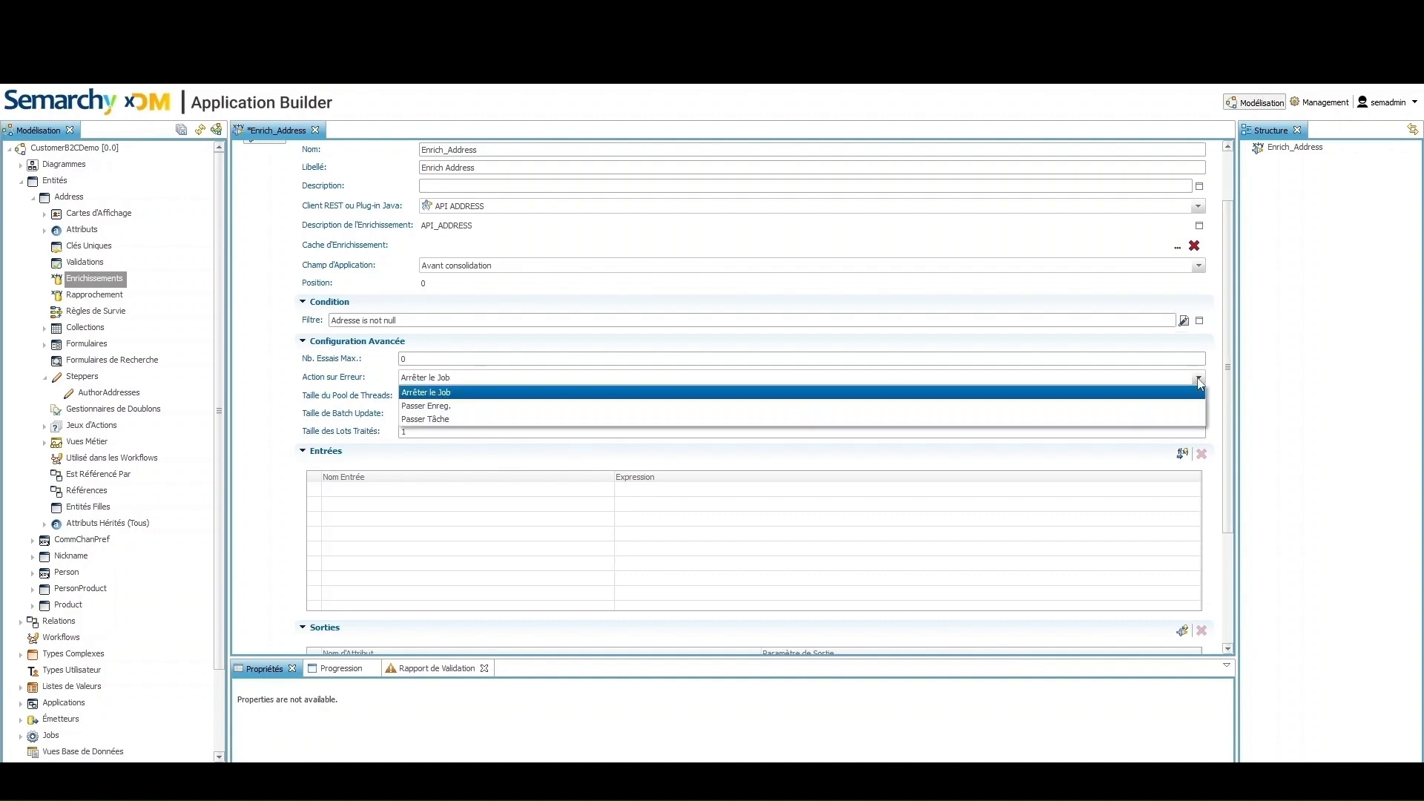
click(1119, 419)
scroll(1061, 445, down, 1)
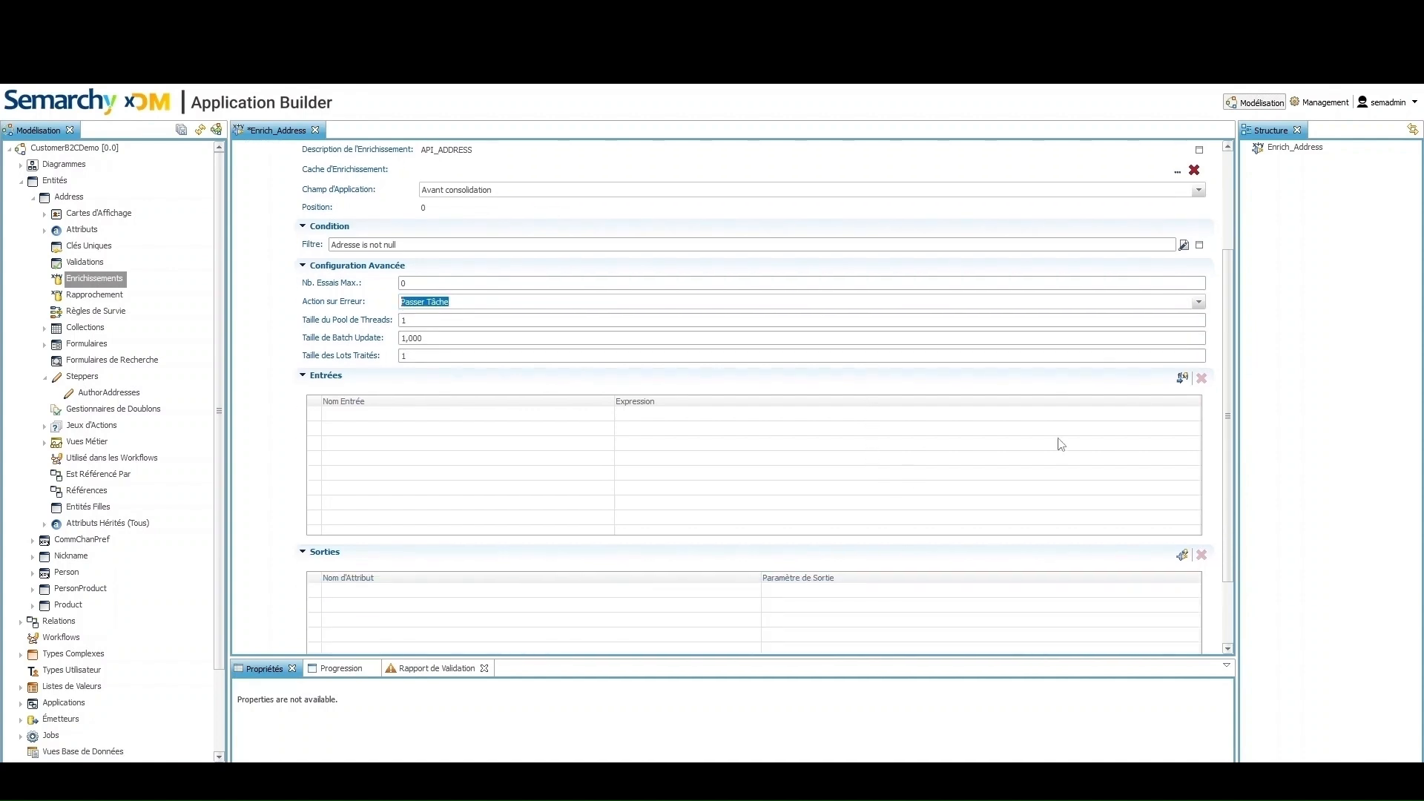
Add adresse to Enrich_Address's used inputs in Entrées
click(1182, 377)
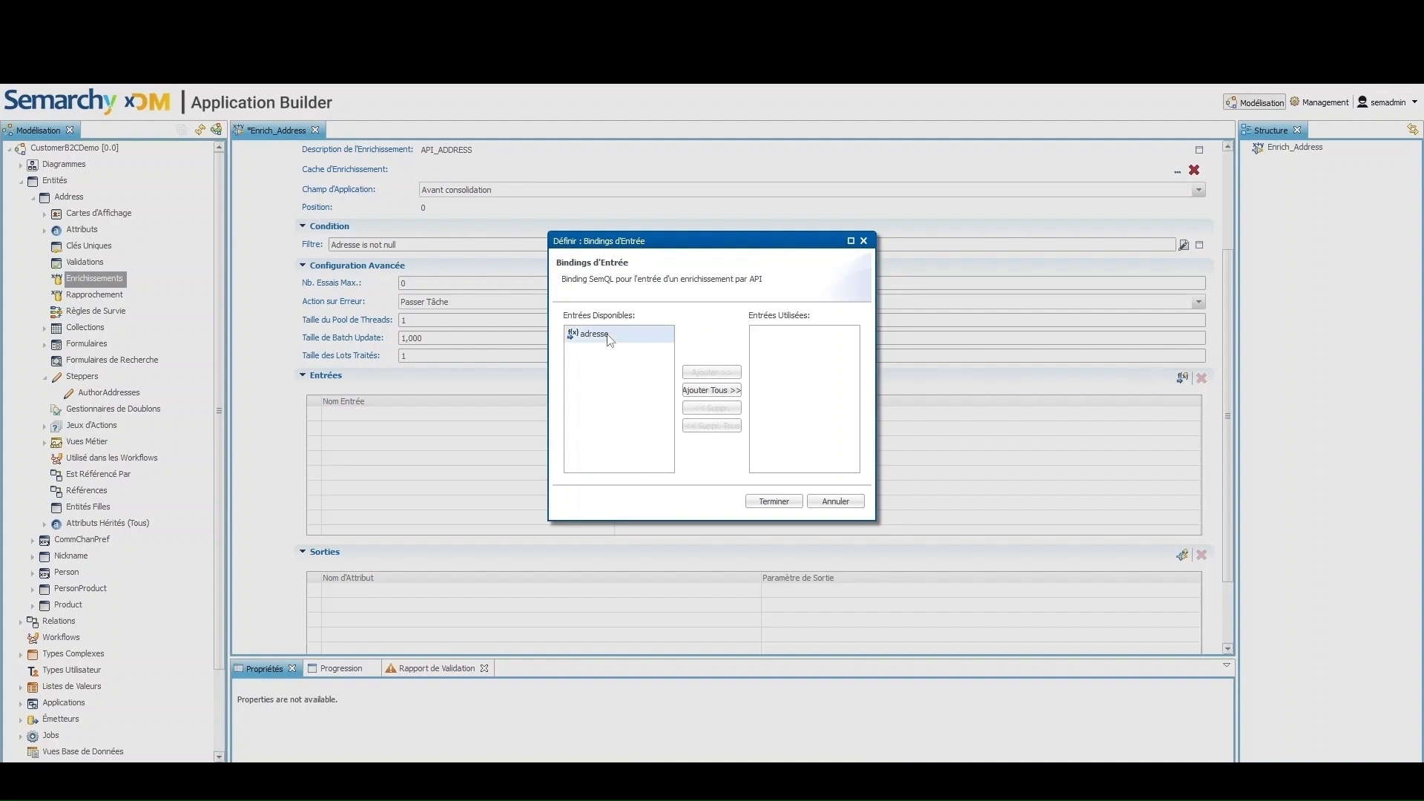
click(608, 335)
click(711, 373)
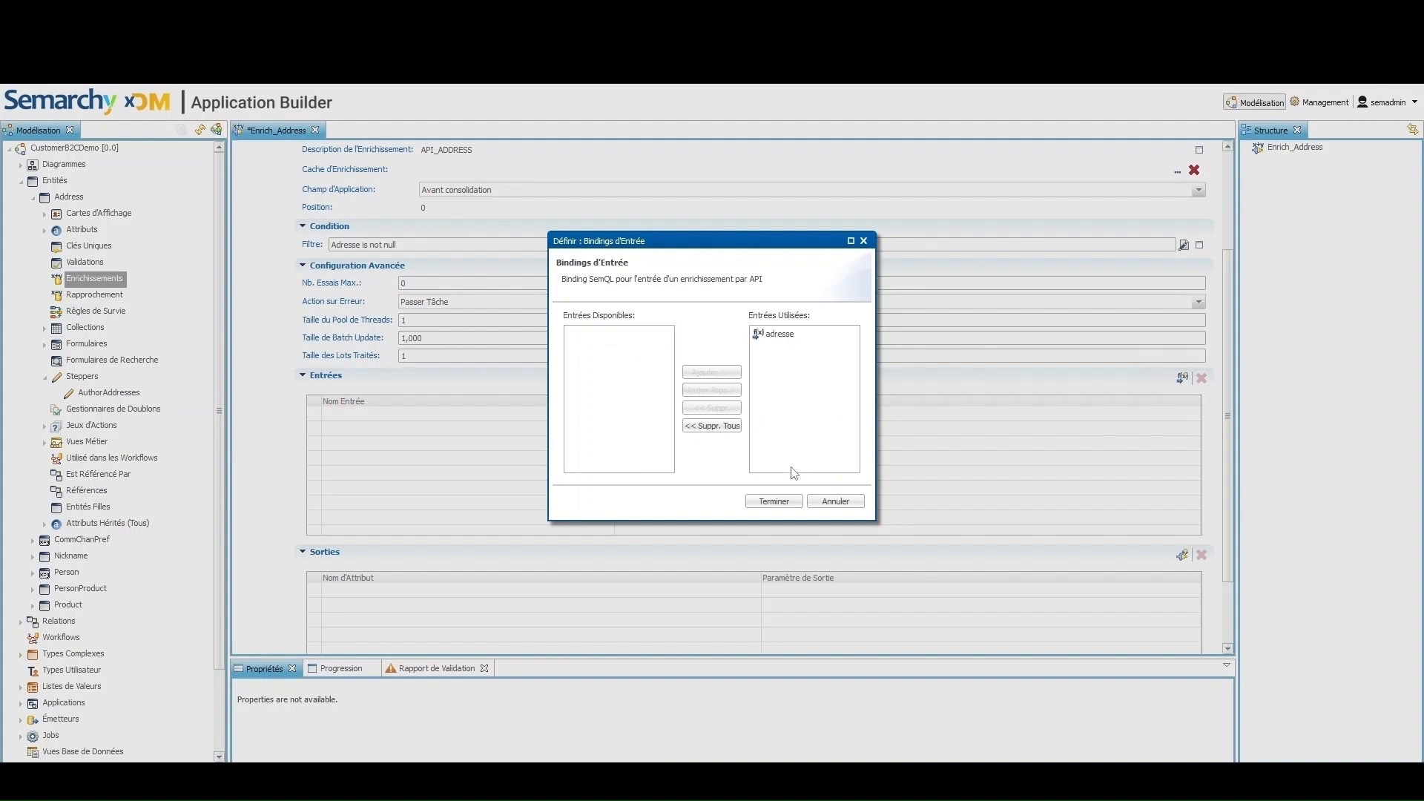
click(774, 501)
Set the adresse input's SemQL expression to the Adresse attribute
click(749, 417)
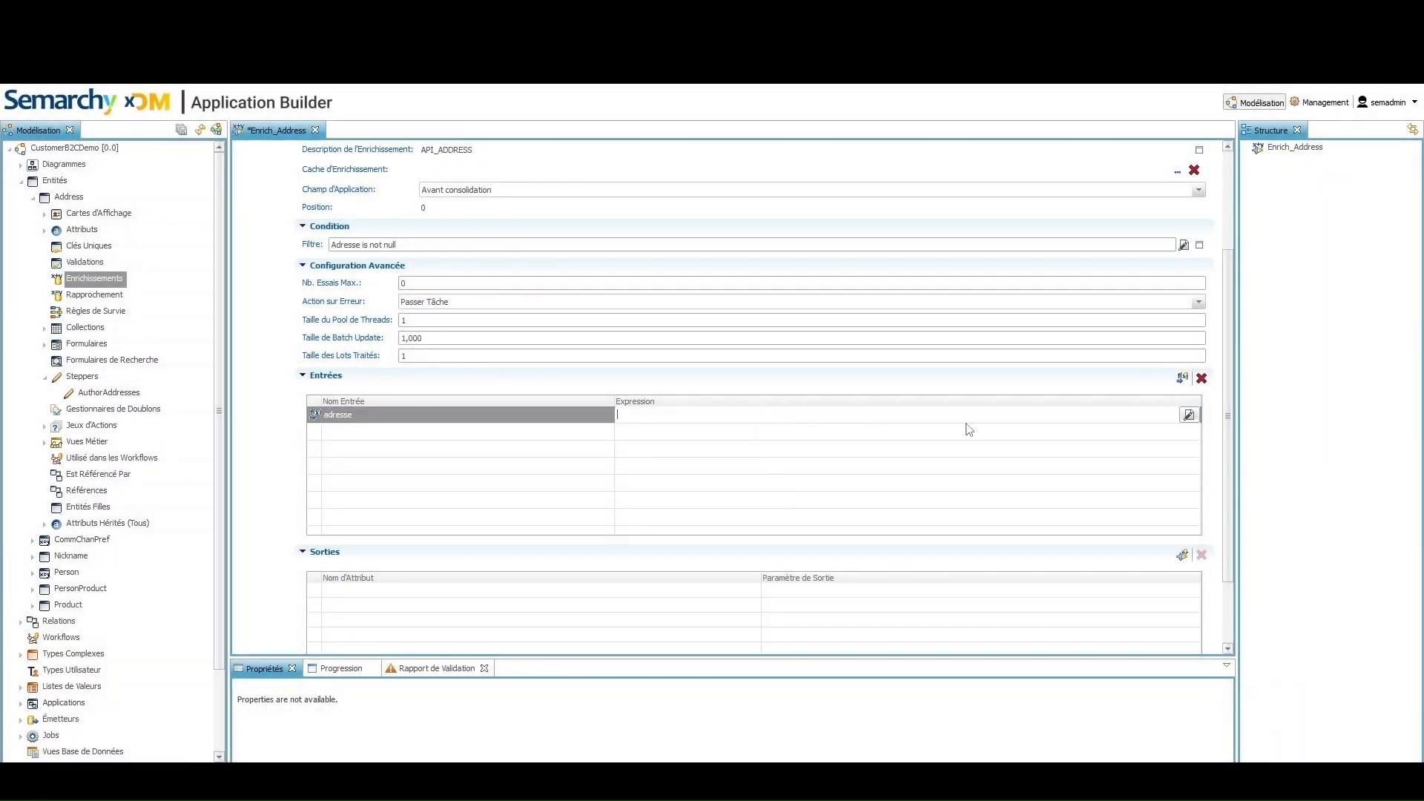
click(1188, 414)
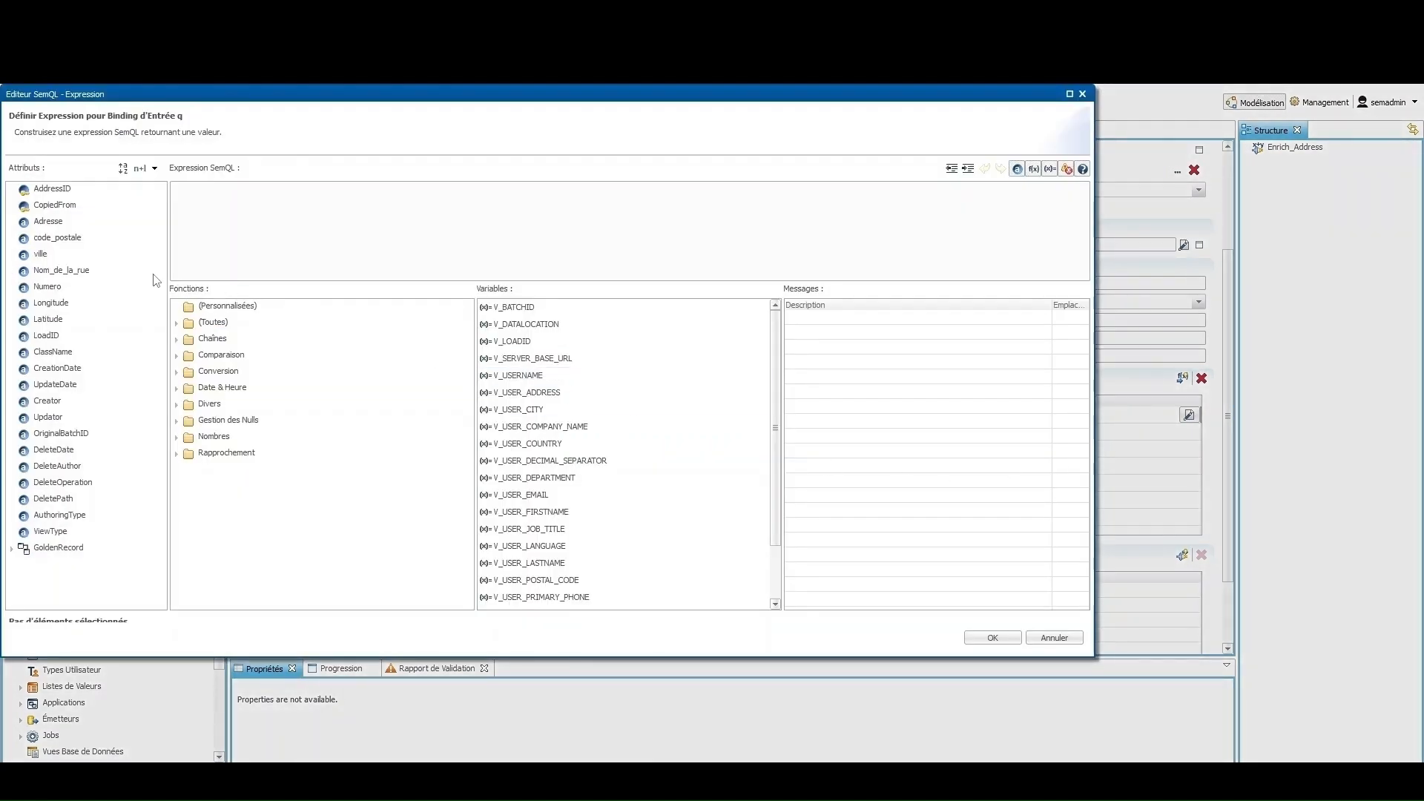
double_click(48, 221)
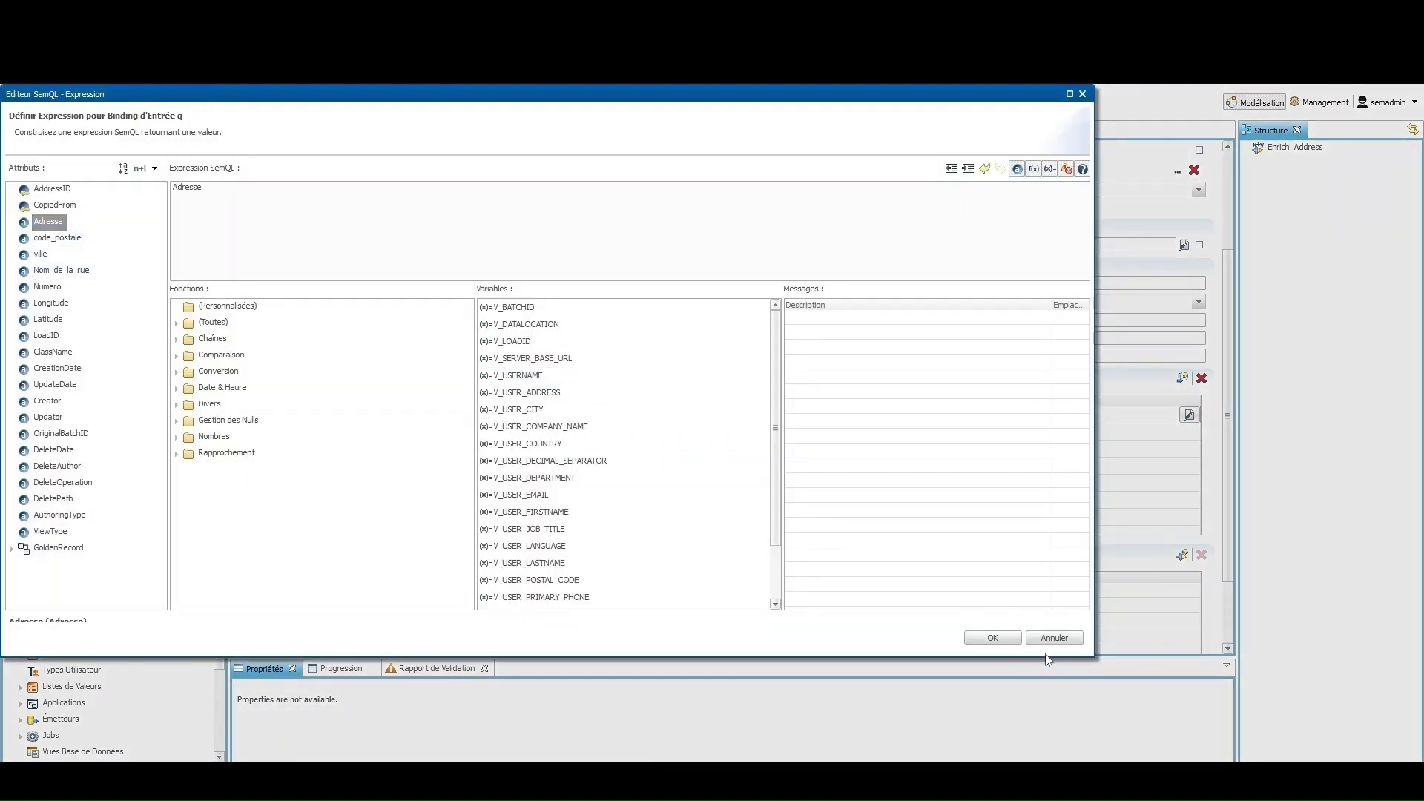
click(992, 637)
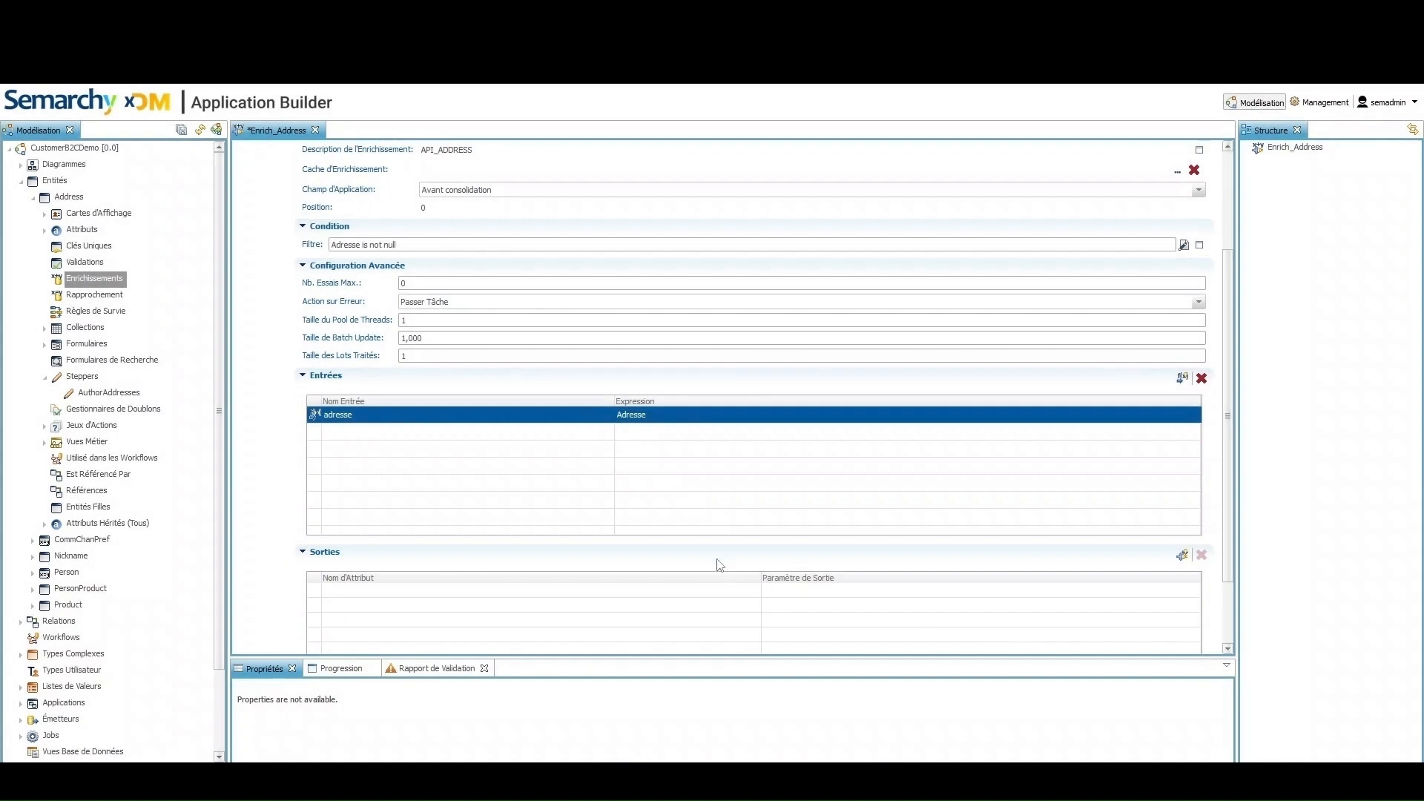
scroll(779, 504, down, 2)
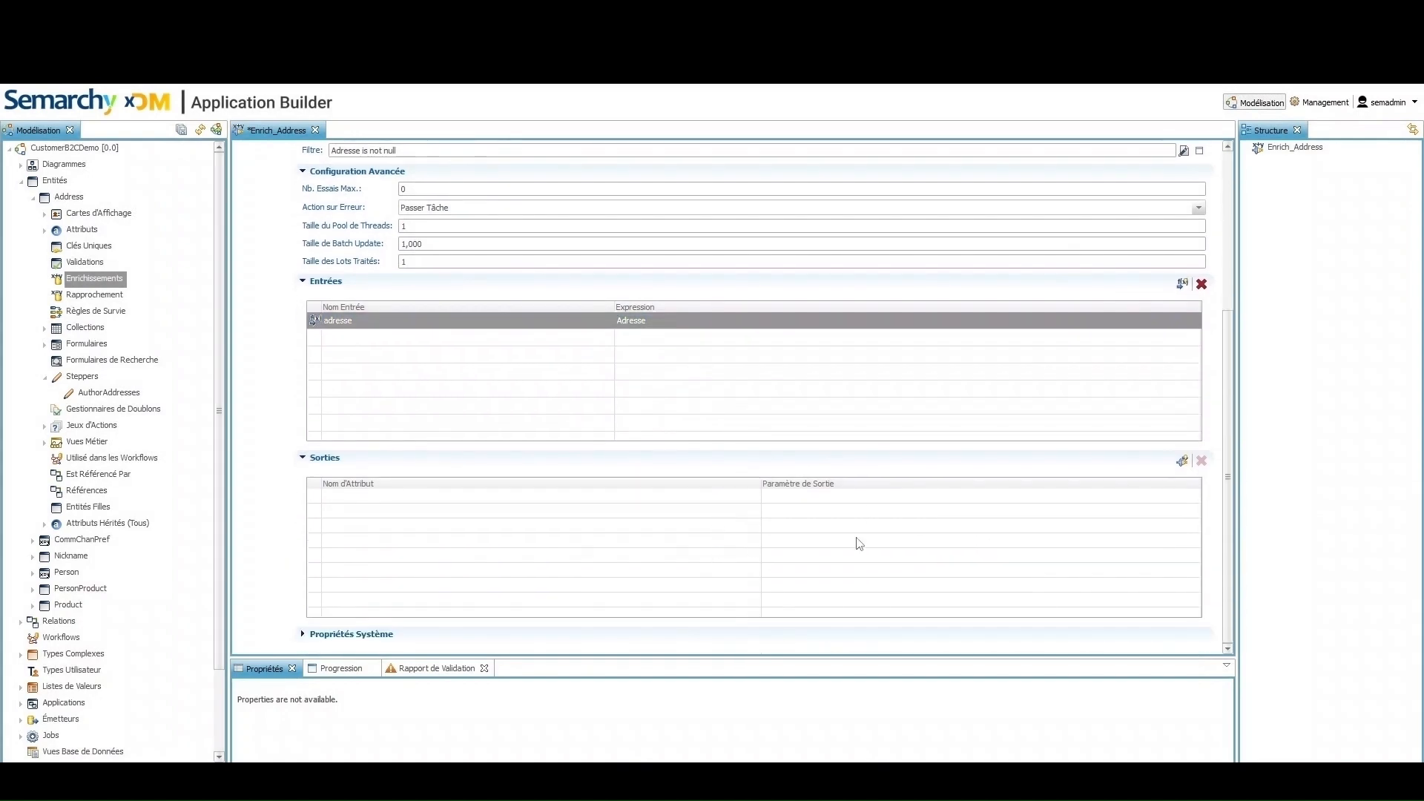
Add all seven attributes as outputs and map Latitude and Longitude to their output parameters
click(1182, 462)
click(711, 389)
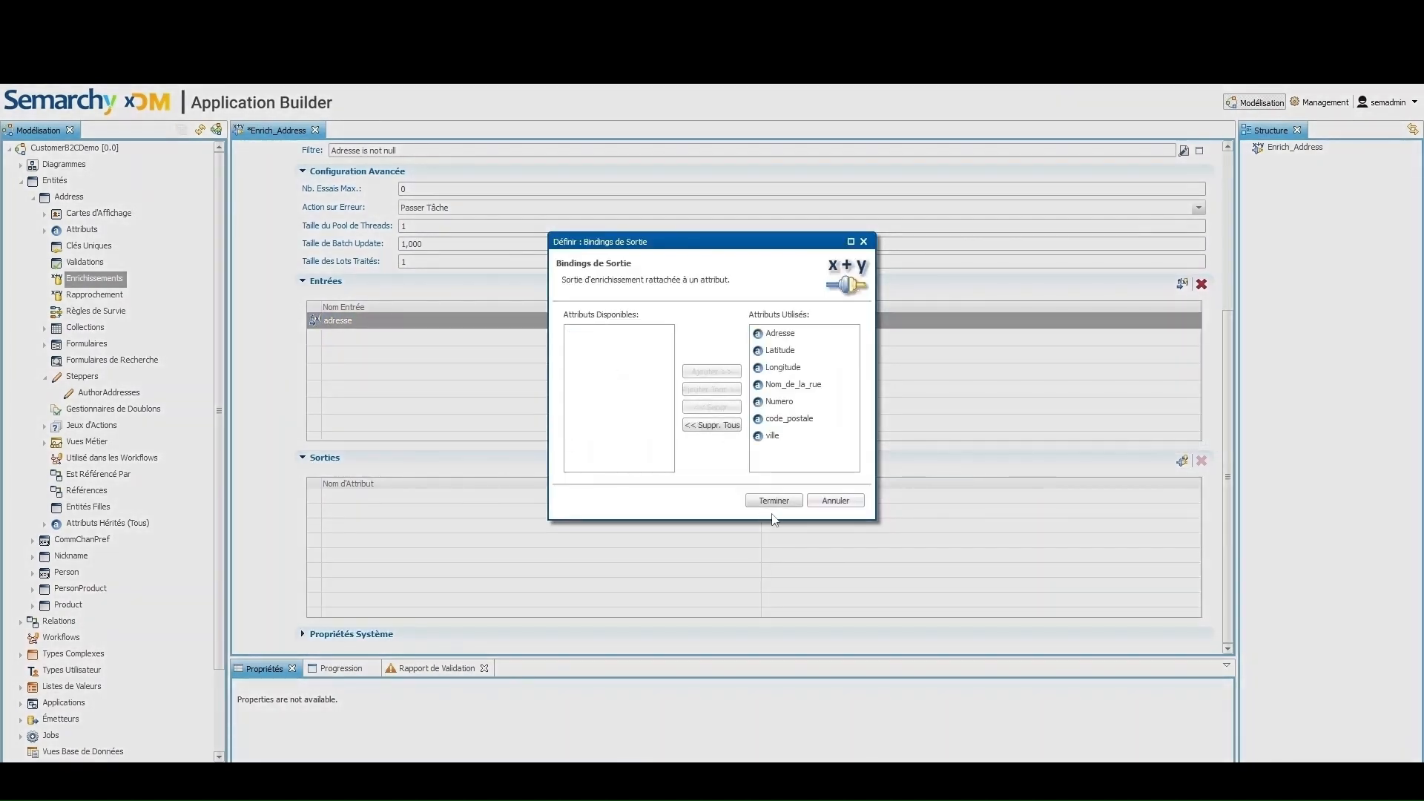
click(774, 501)
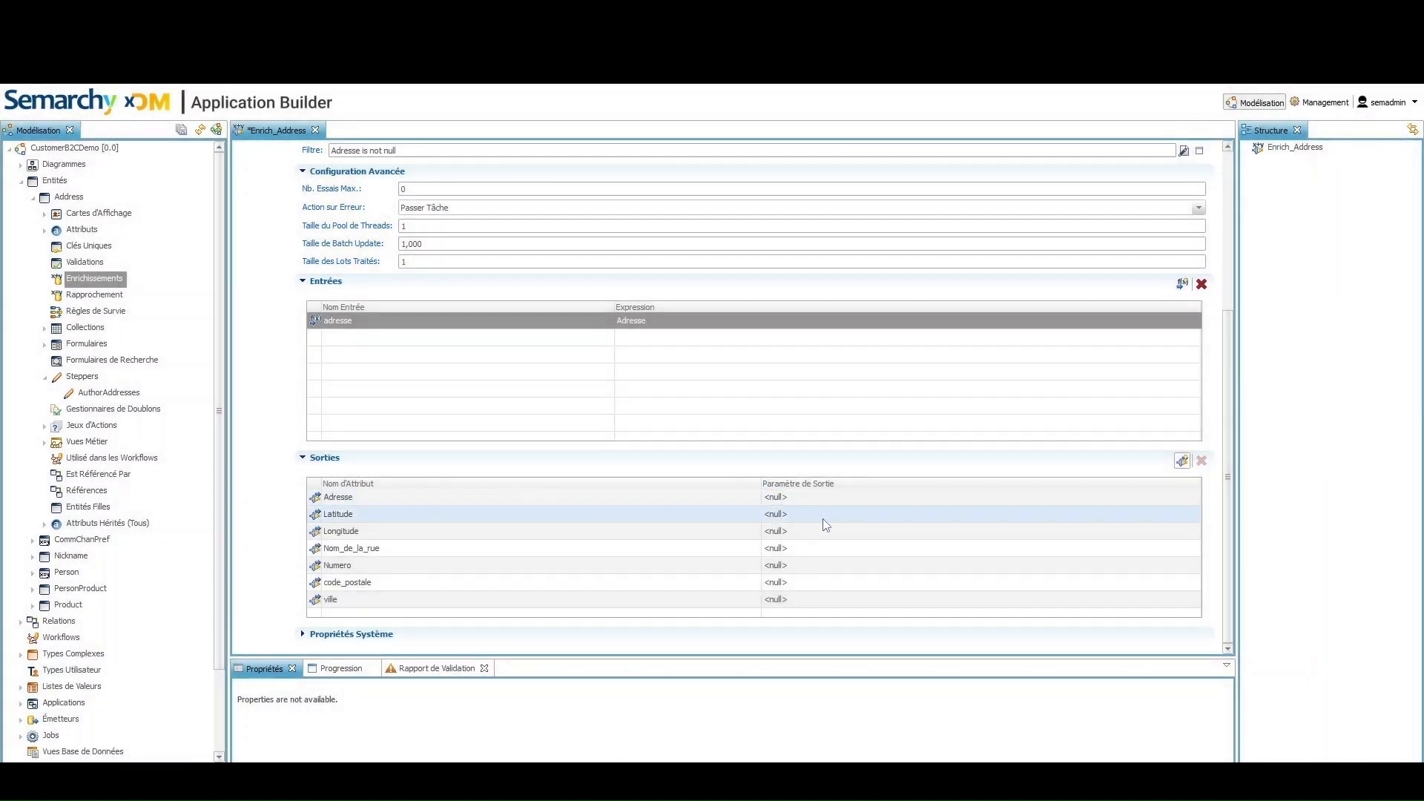
click(843, 512)
click(830, 542)
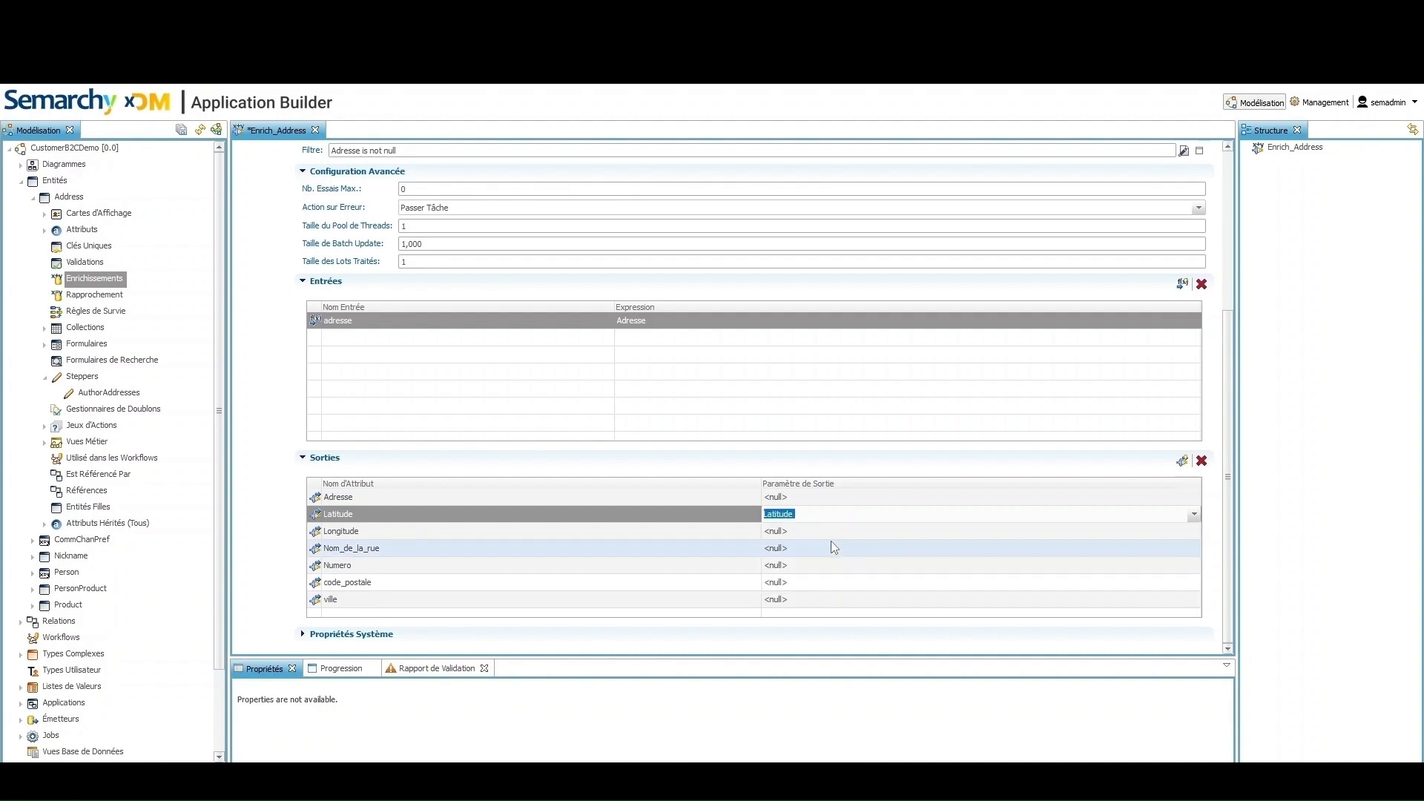
click(832, 530)
click(832, 531)
click(830, 531)
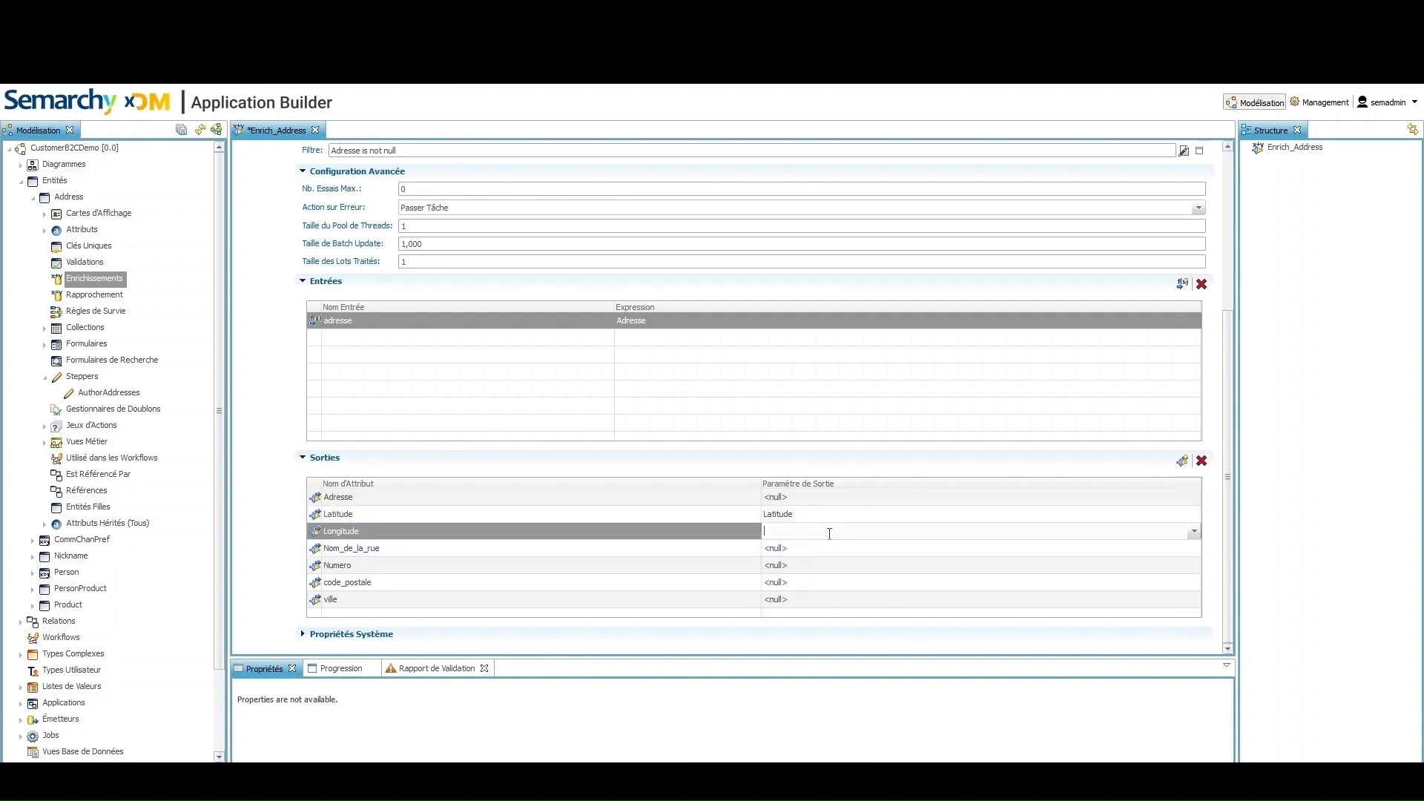
click(813, 574)
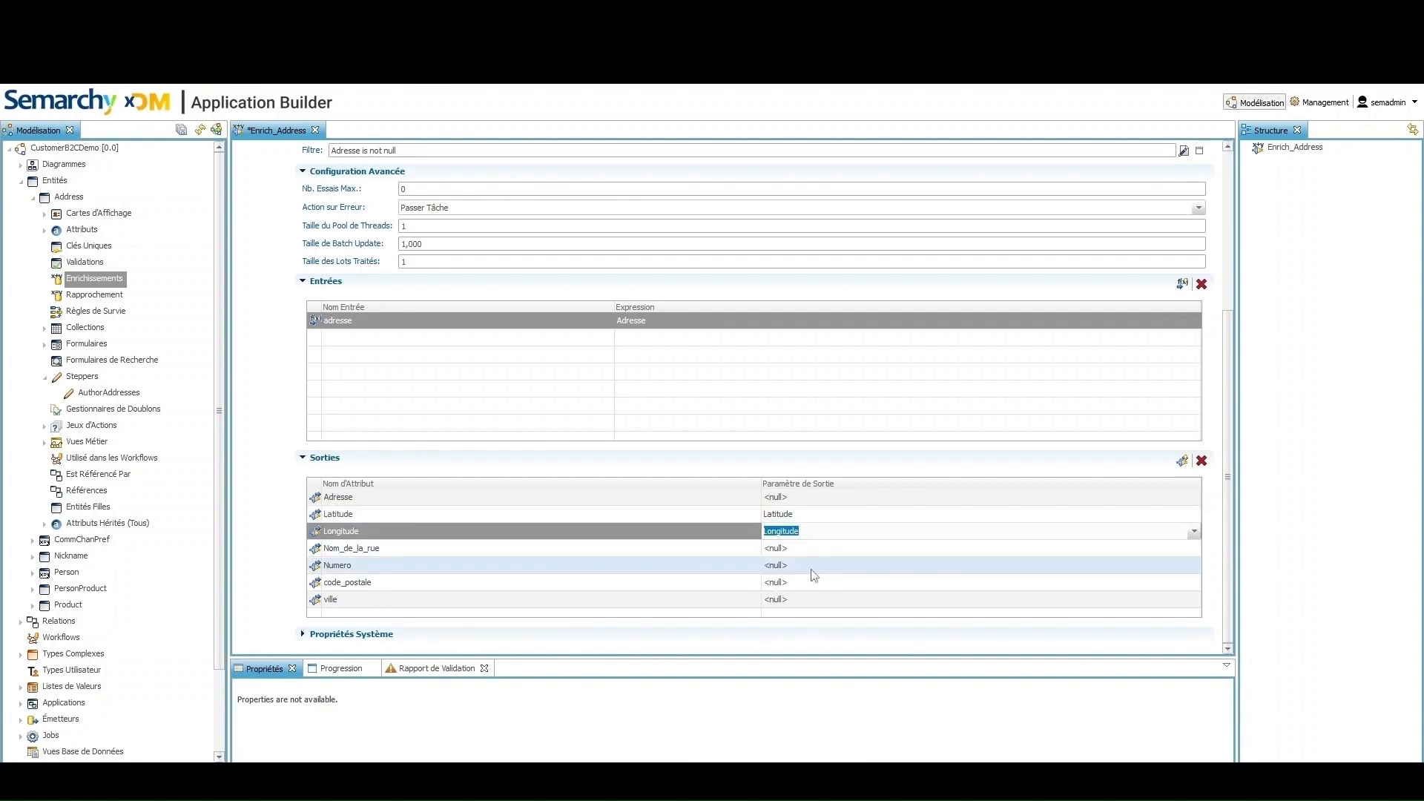
Map Nom_de_la_rue, Numero, code_postale and ville to their matching output parameters
click(806, 550)
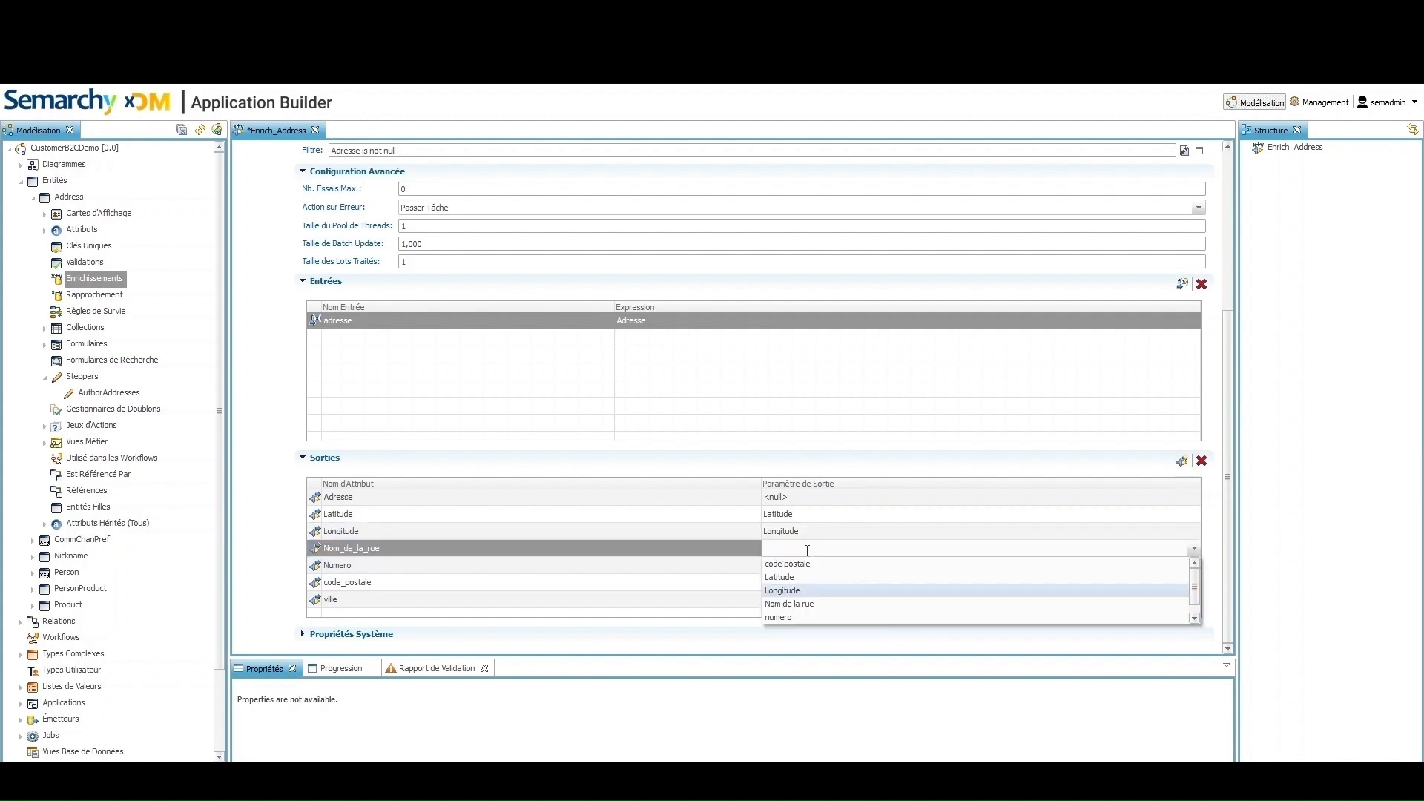
click(805, 602)
click(807, 568)
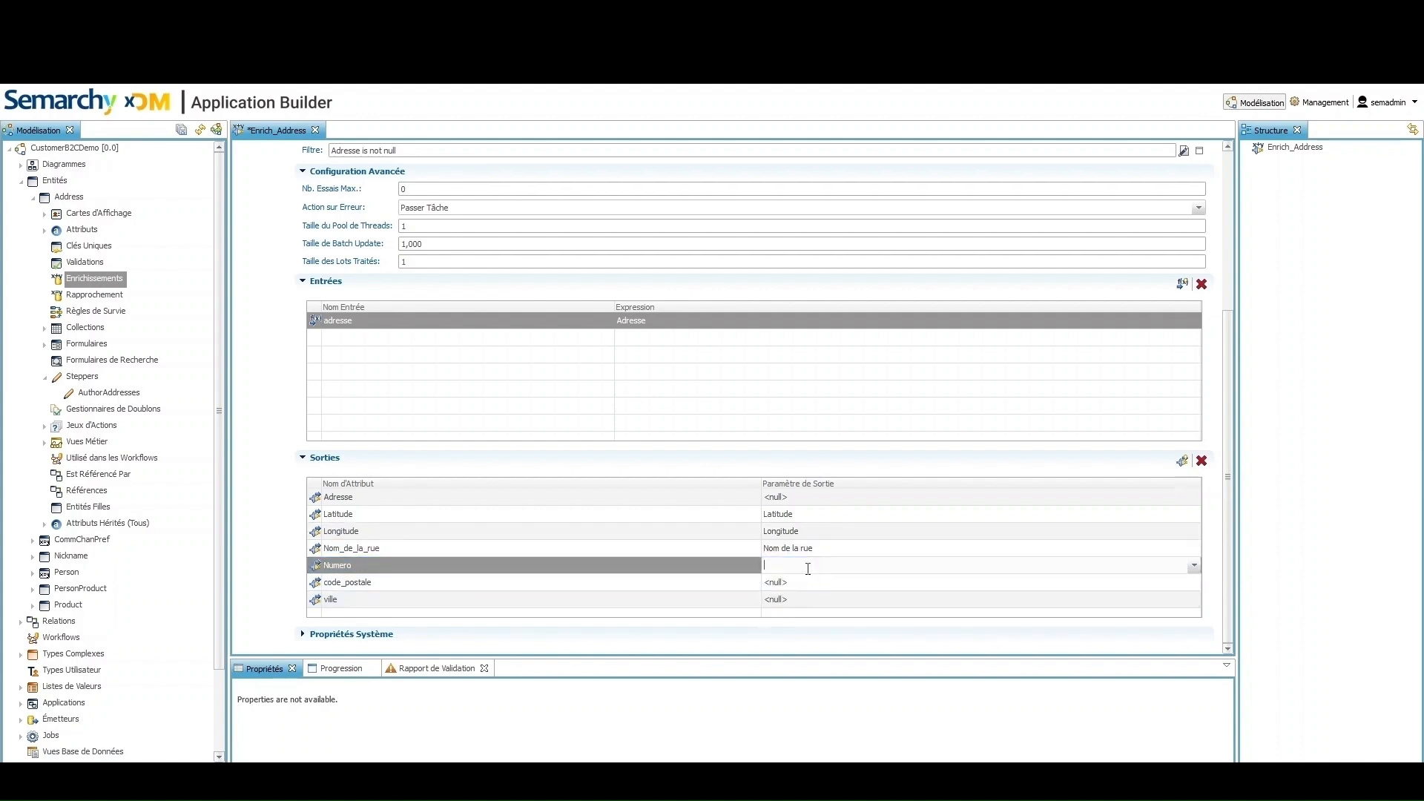
click(797, 631)
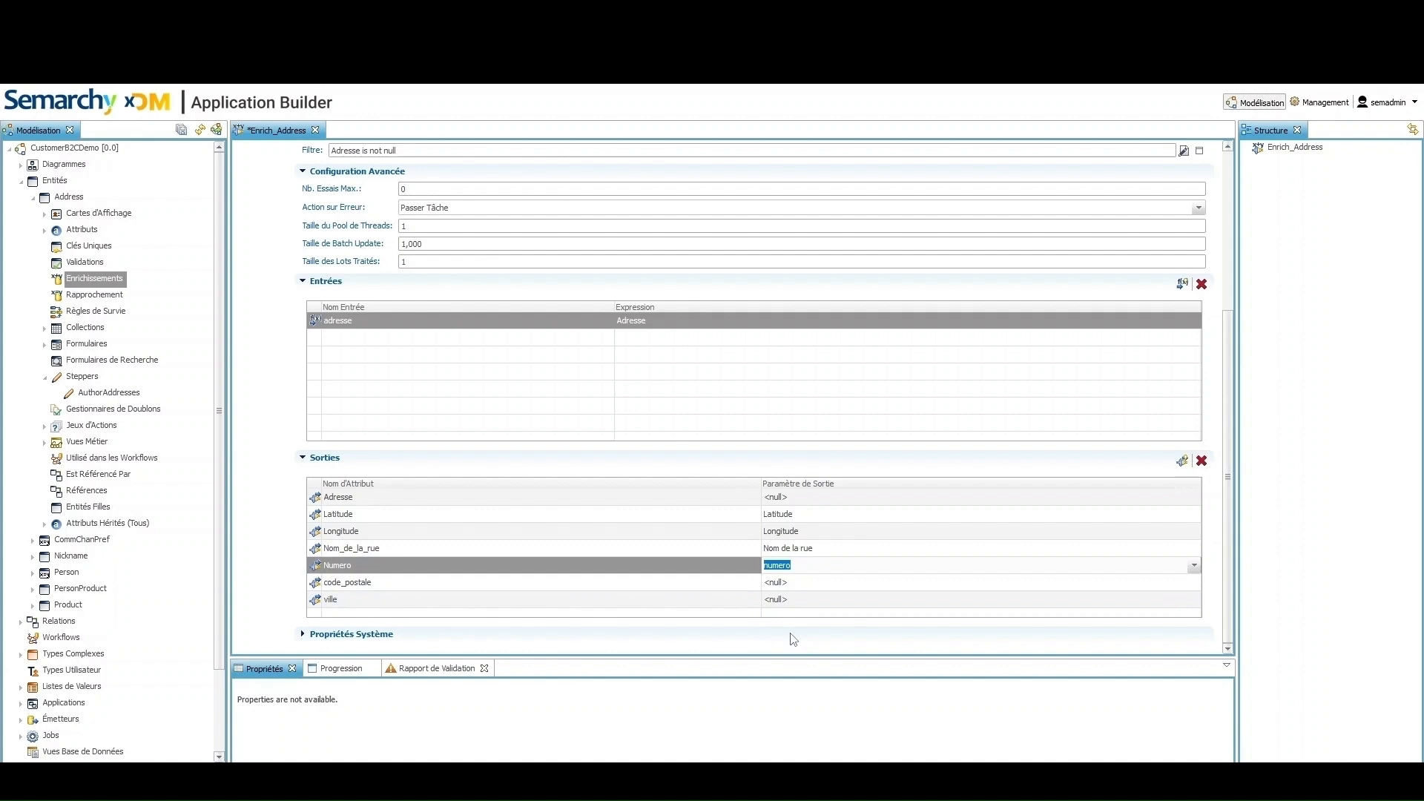
click(799, 585)
click(804, 586)
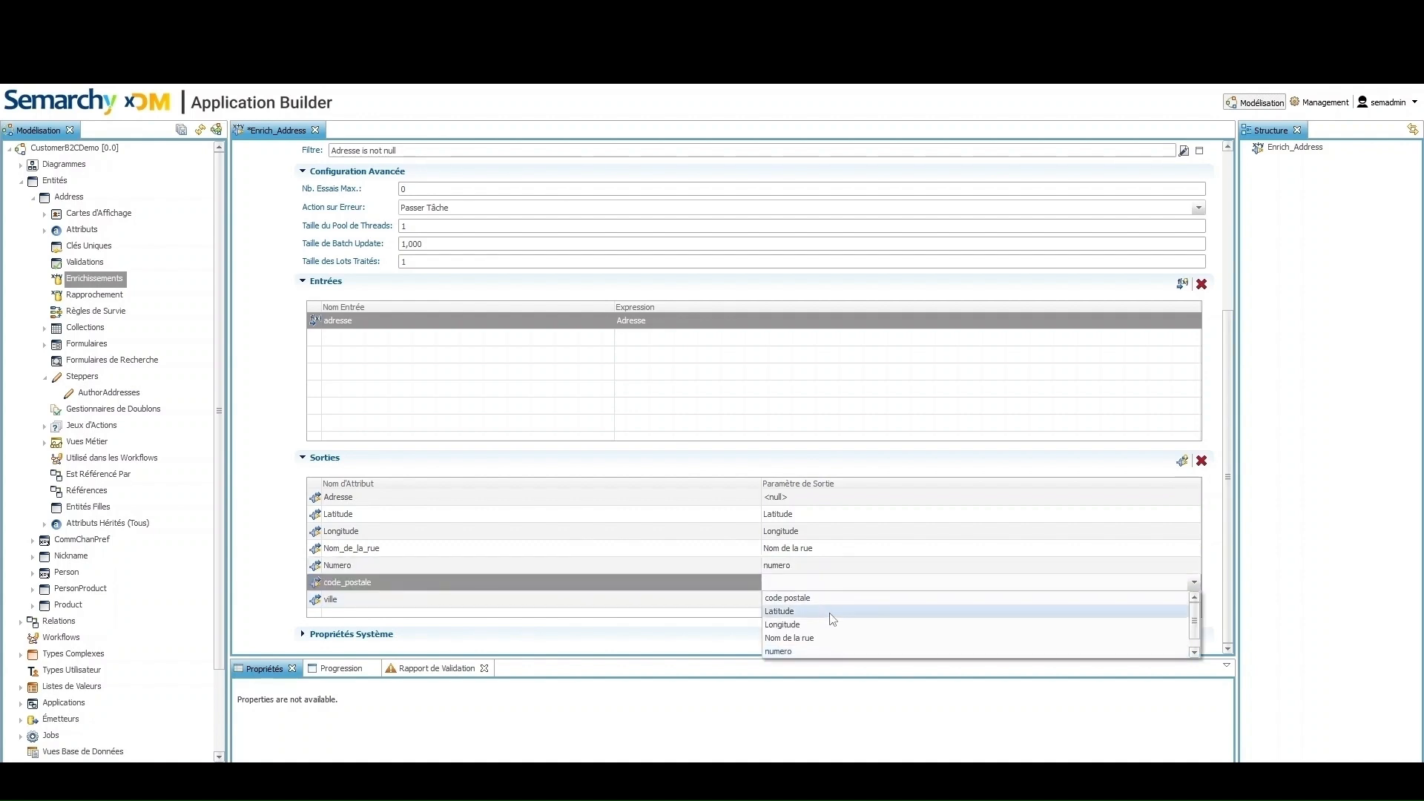
click(819, 597)
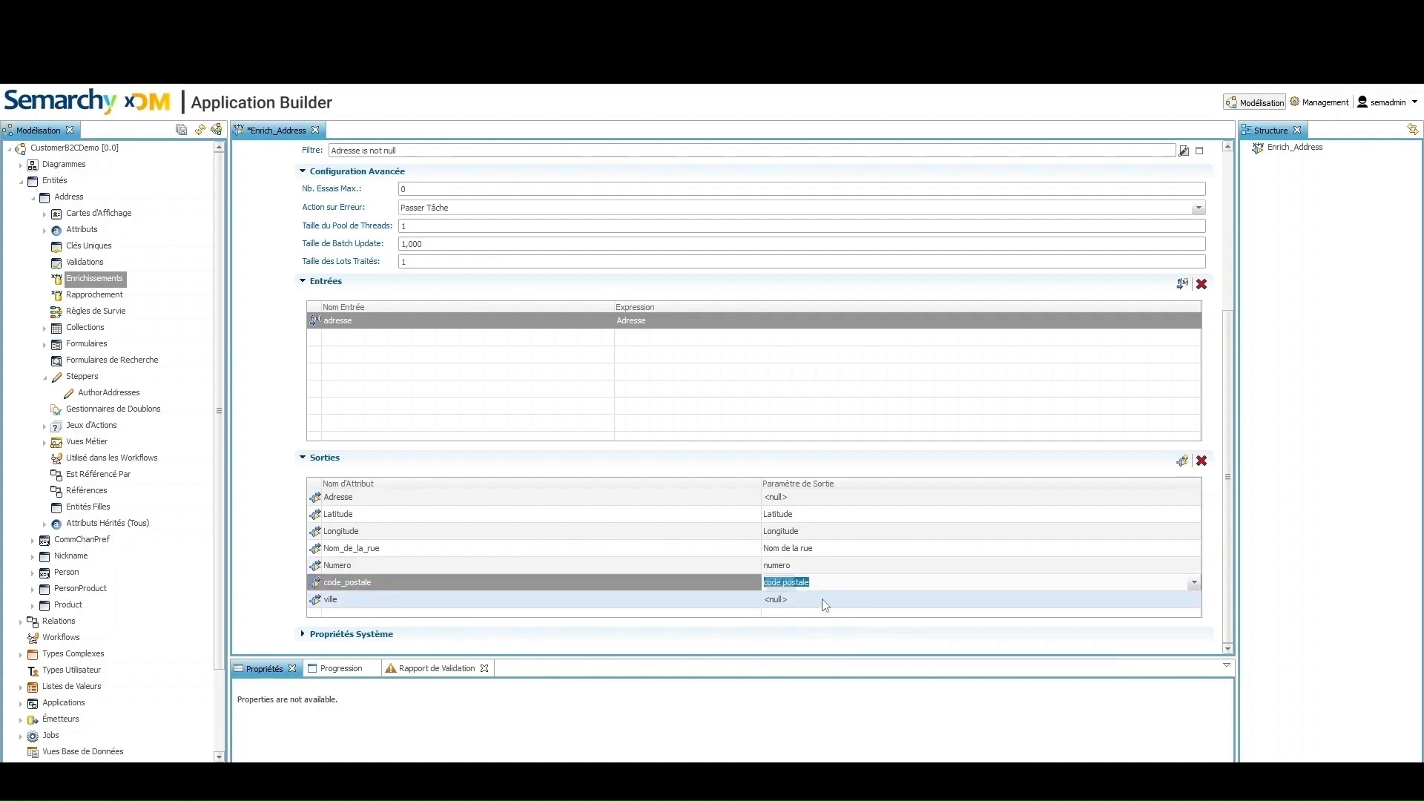
click(823, 599)
click(824, 599)
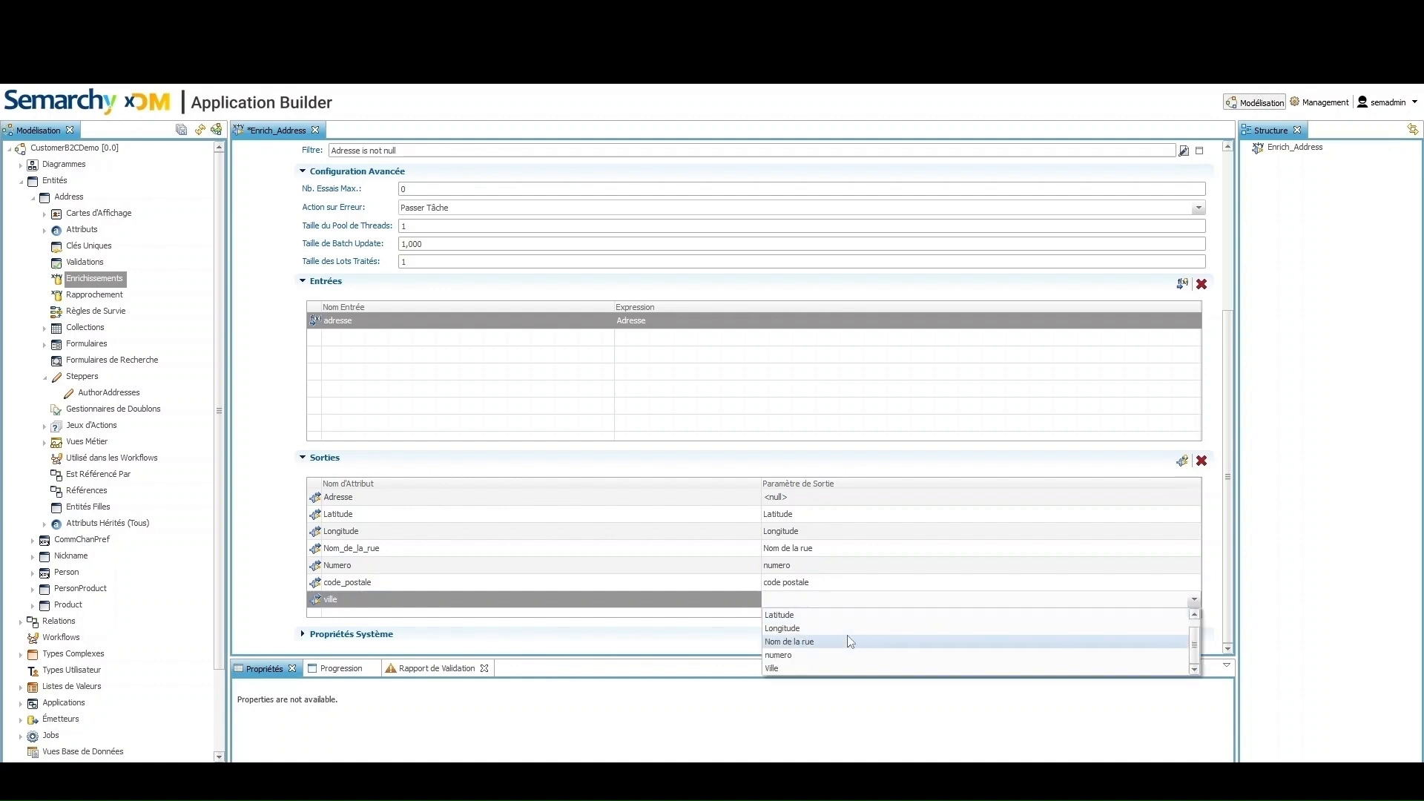
click(825, 667)
Remove the unmapped Adresse output and save Enrich_Address
click(450, 498)
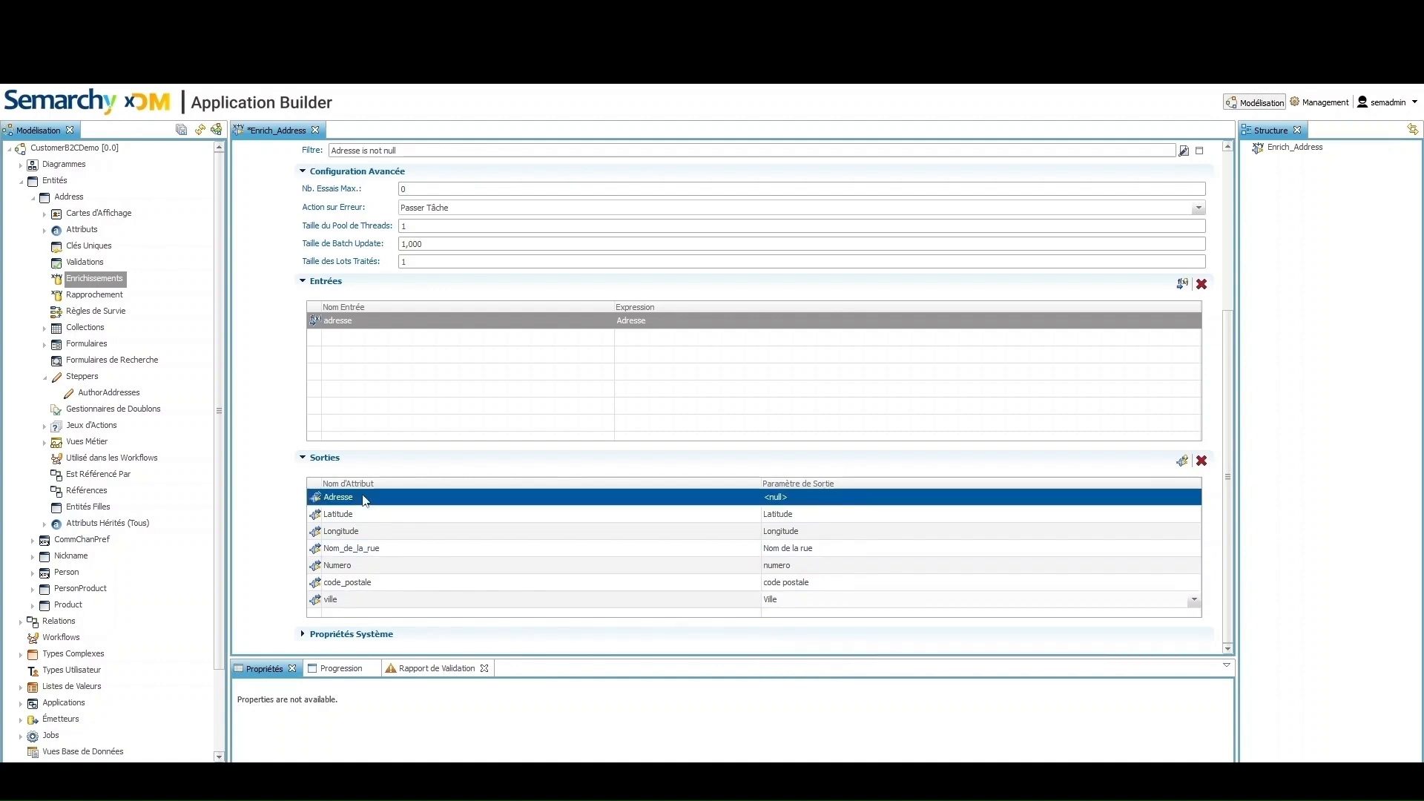
click(1202, 460)
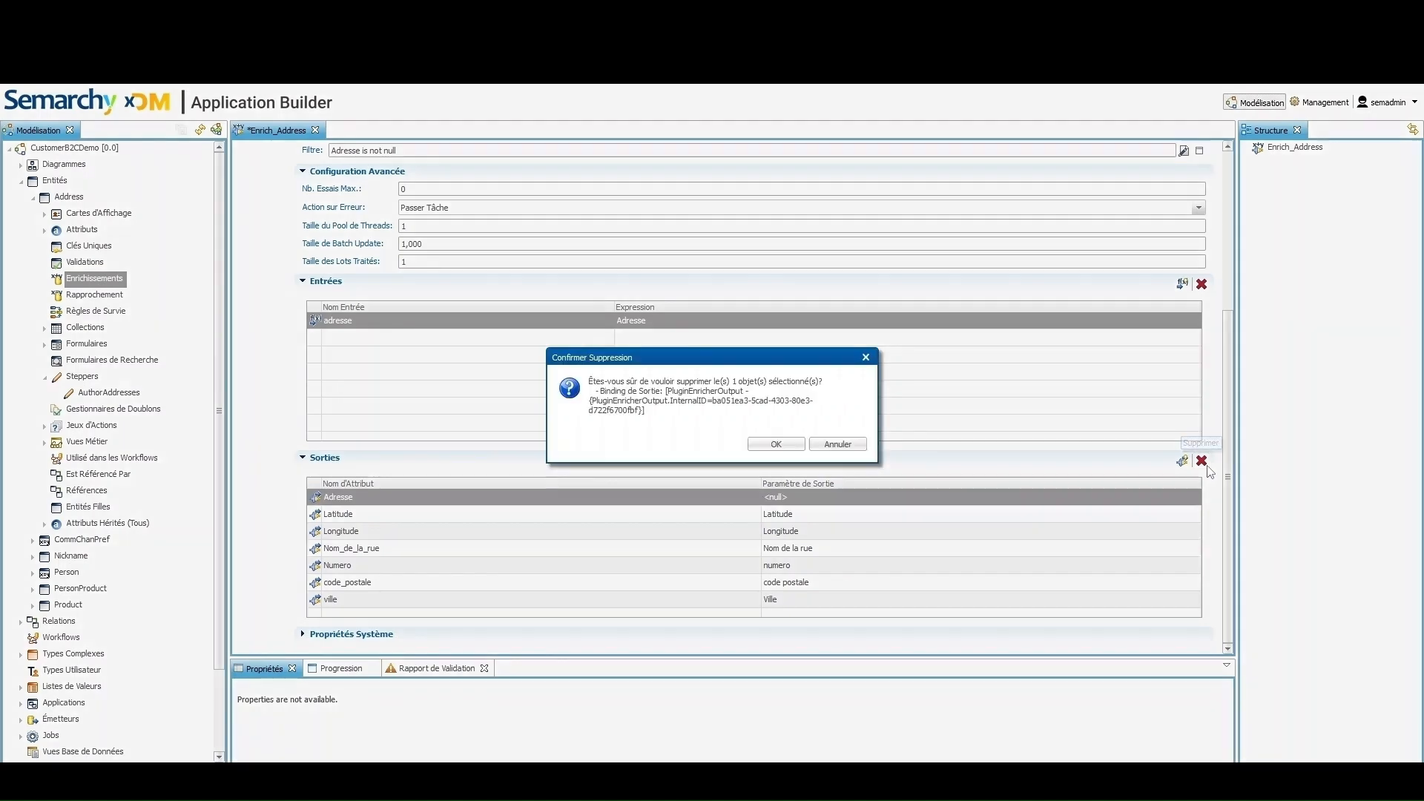
click(775, 445)
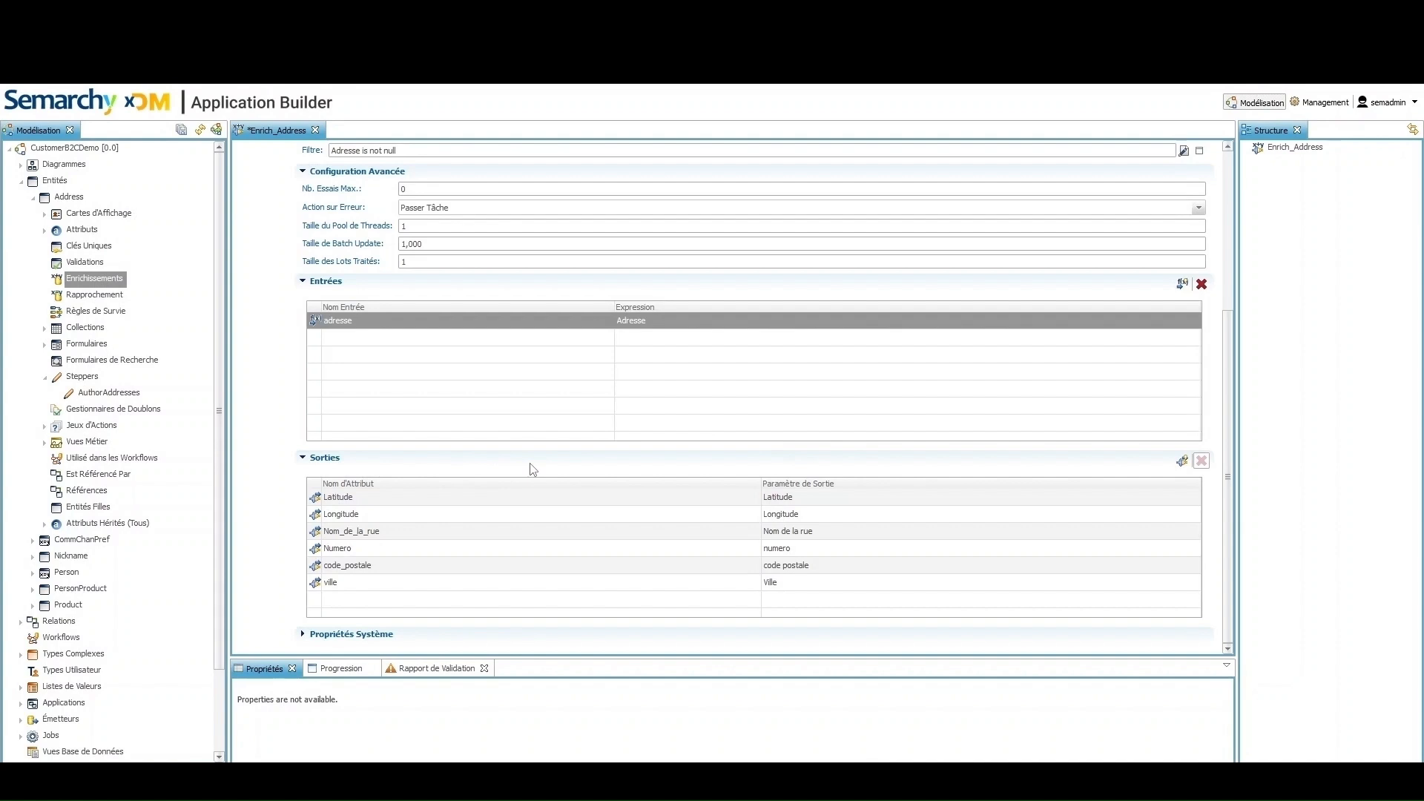
key(ctrl+s)
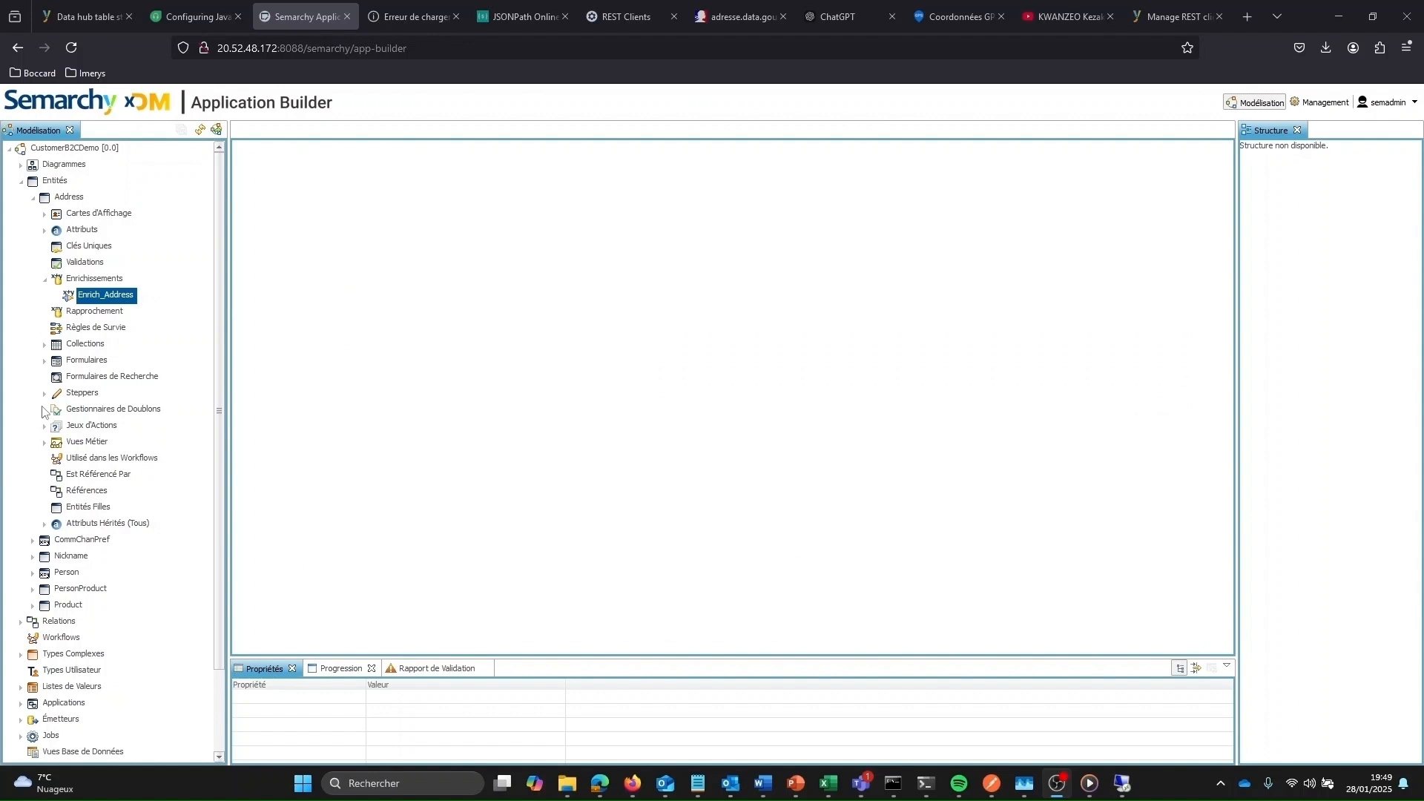
Open the AuthorAddresses stepper for editing
click(46, 395)
click(124, 412)
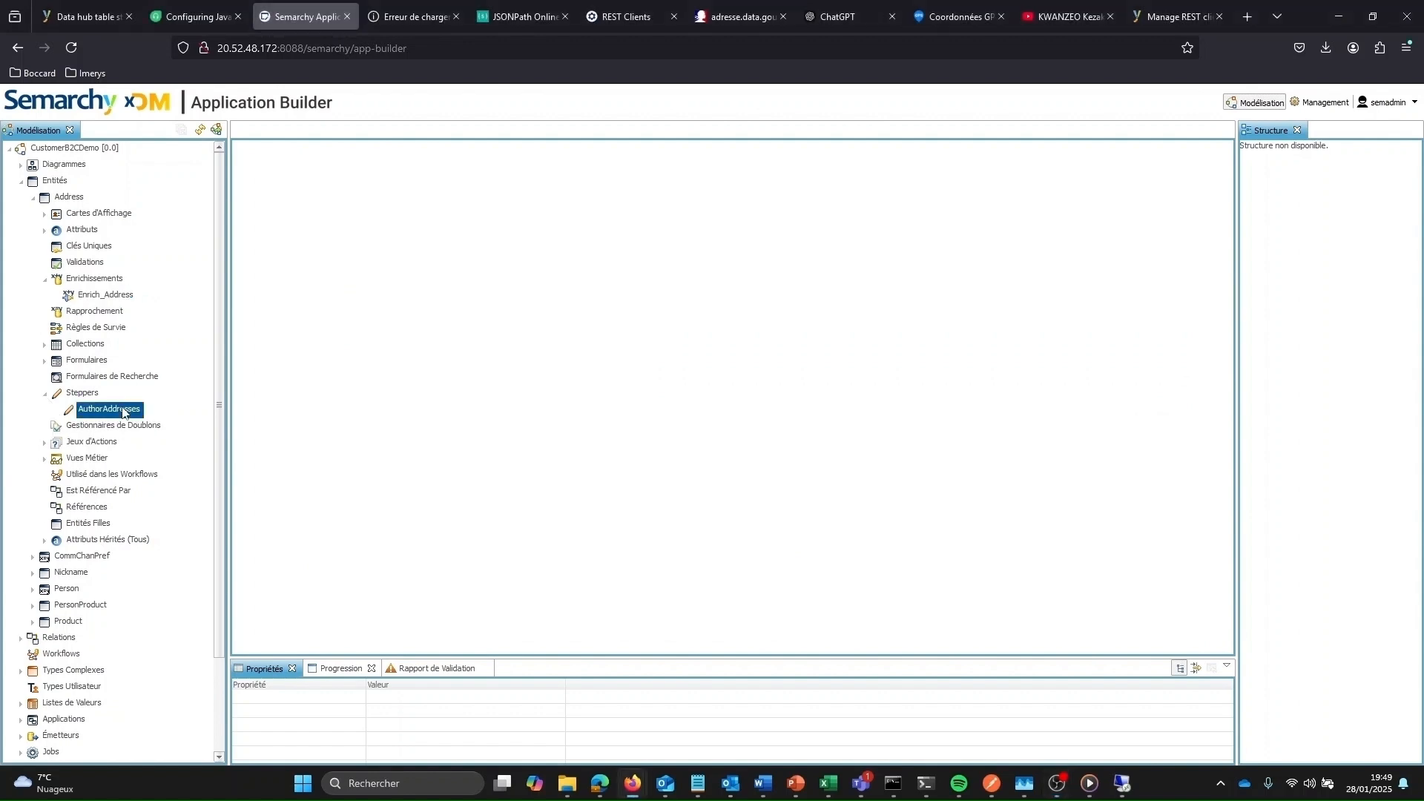
double_click(123, 410)
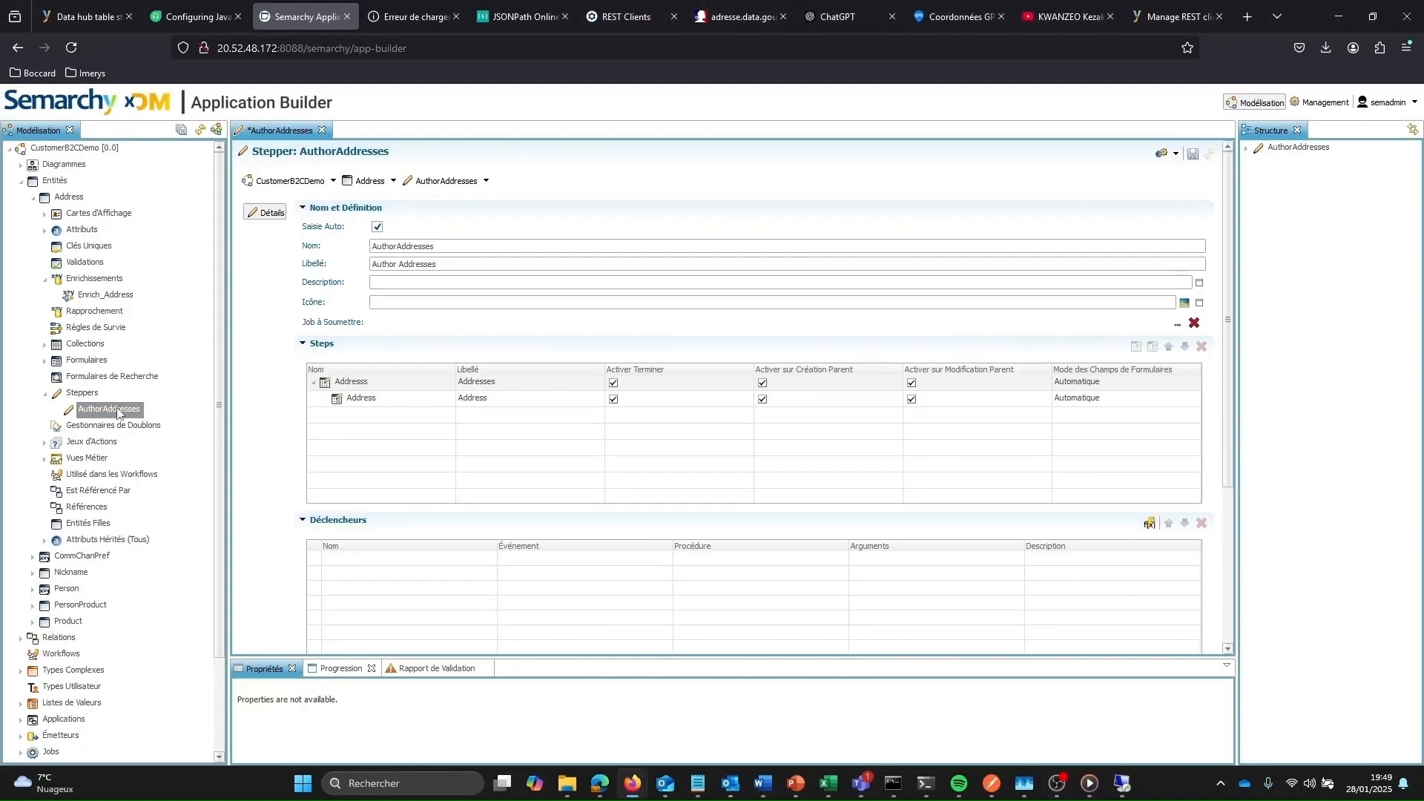
Tick Sur Changement de Donnée in the Address step's form enrichments and save the stepper
double_click(425, 402)
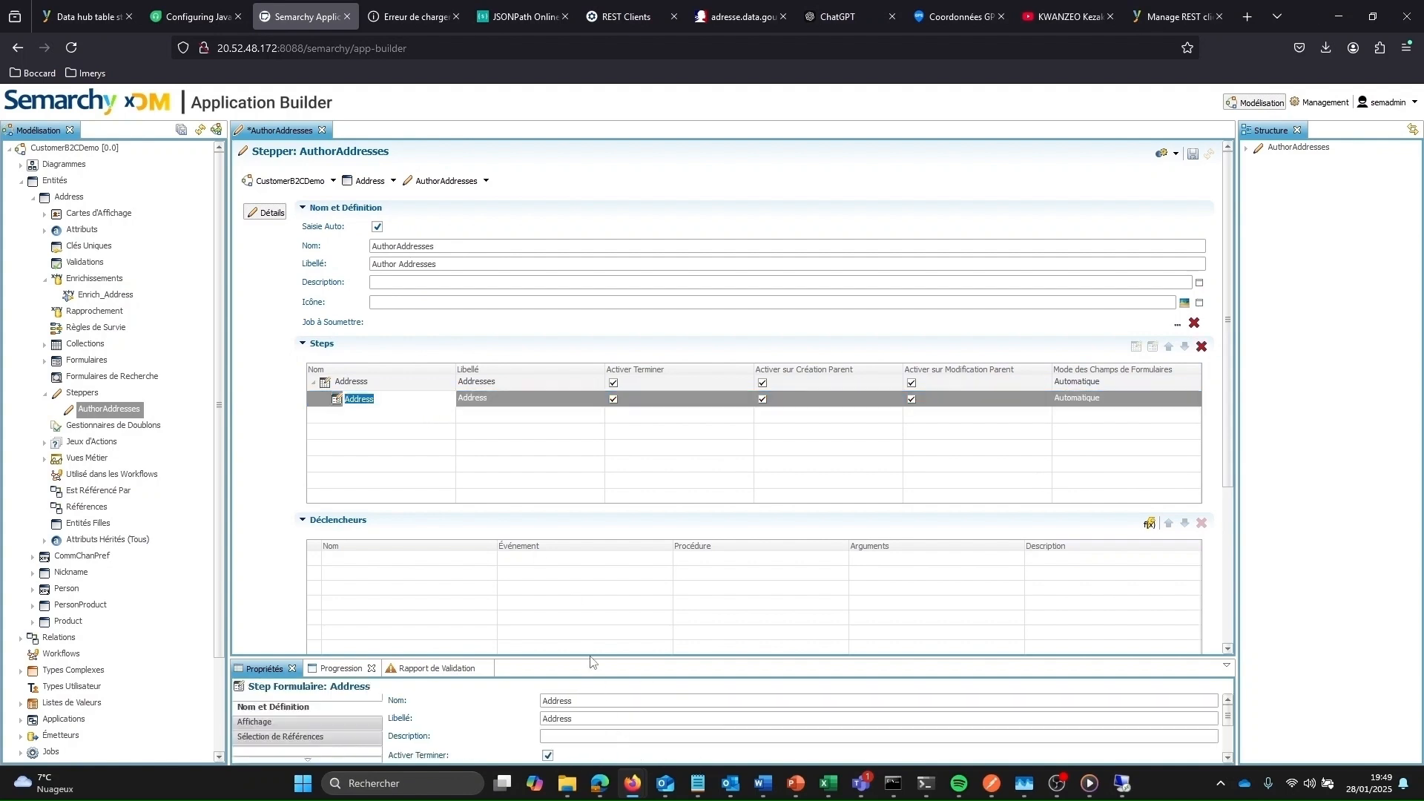
drag(588, 653, 565, 479)
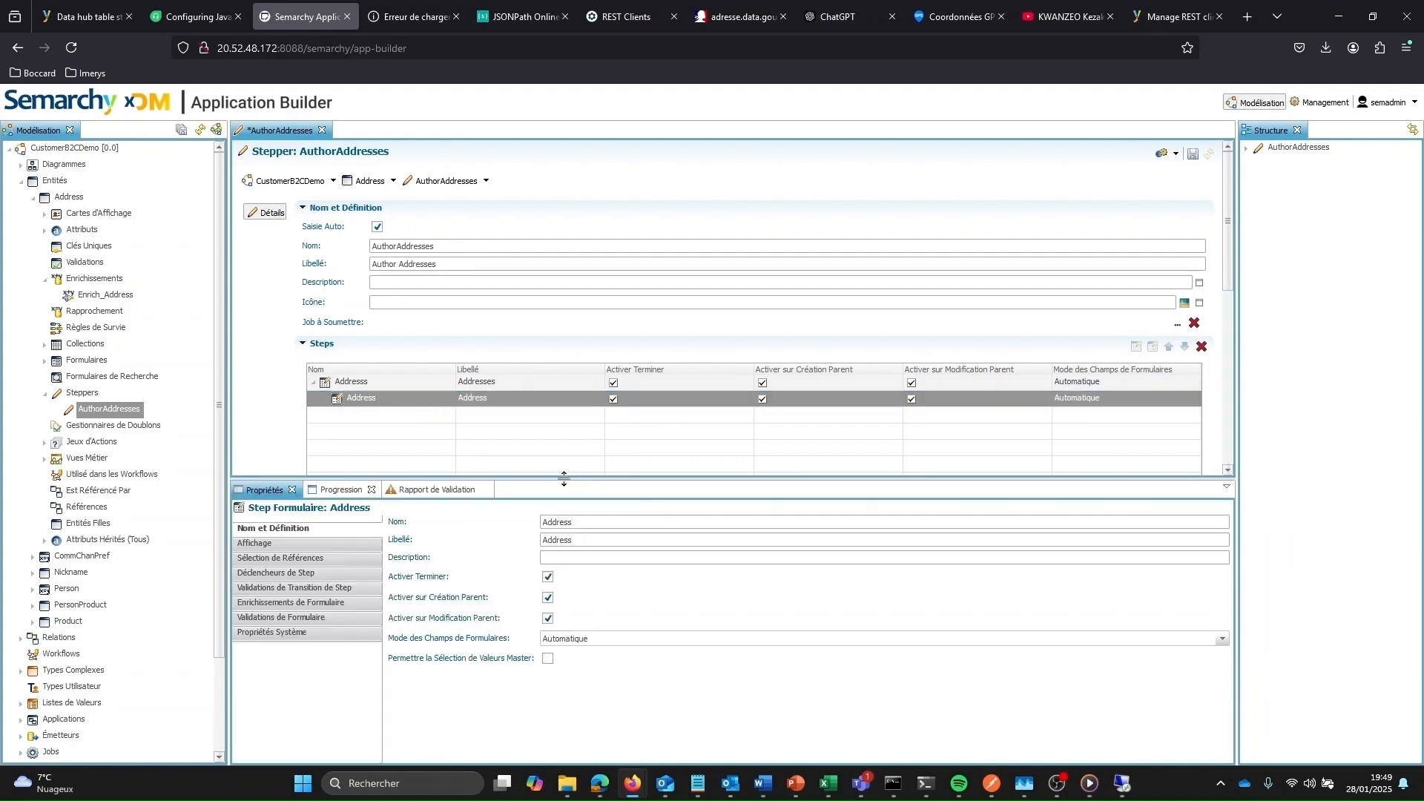
click(293, 602)
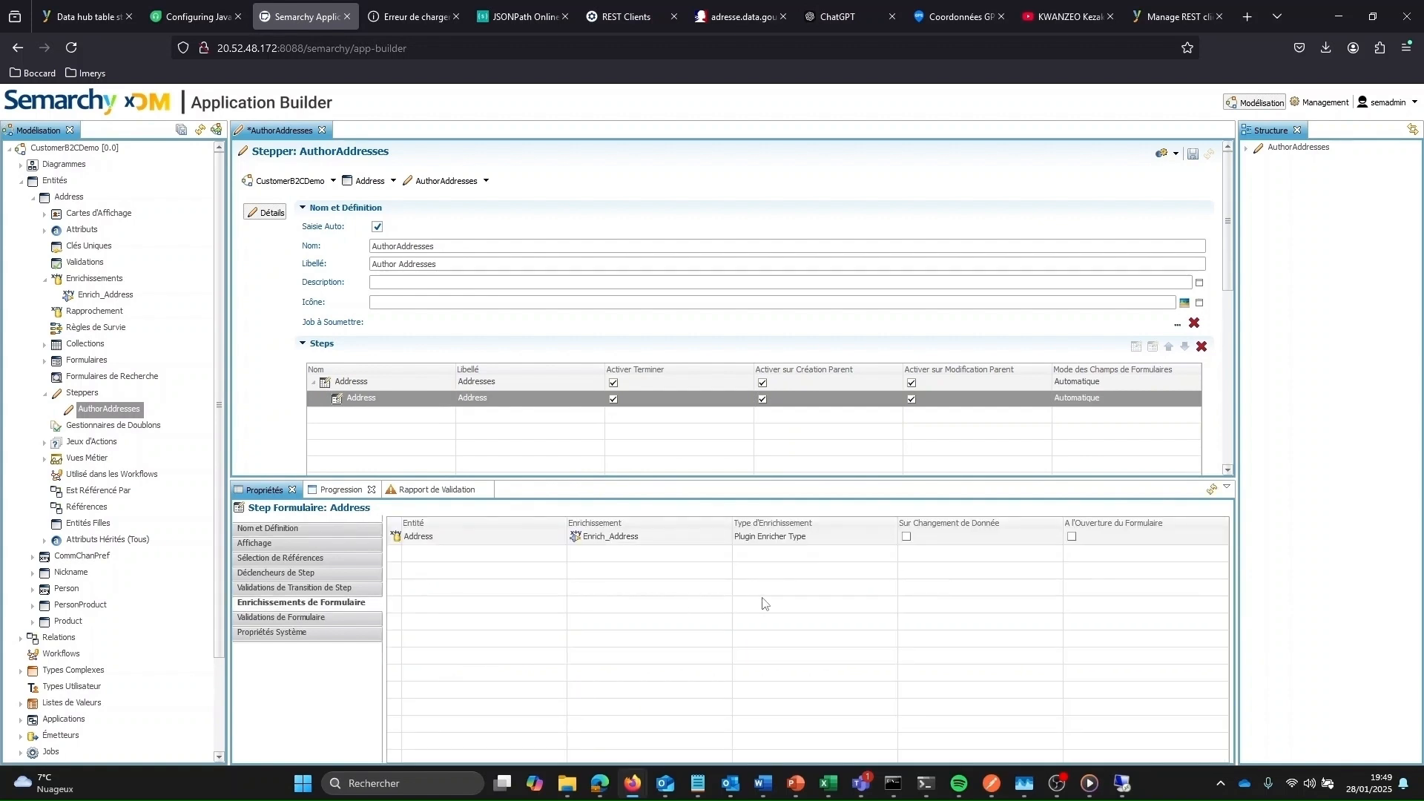
click(906, 536)
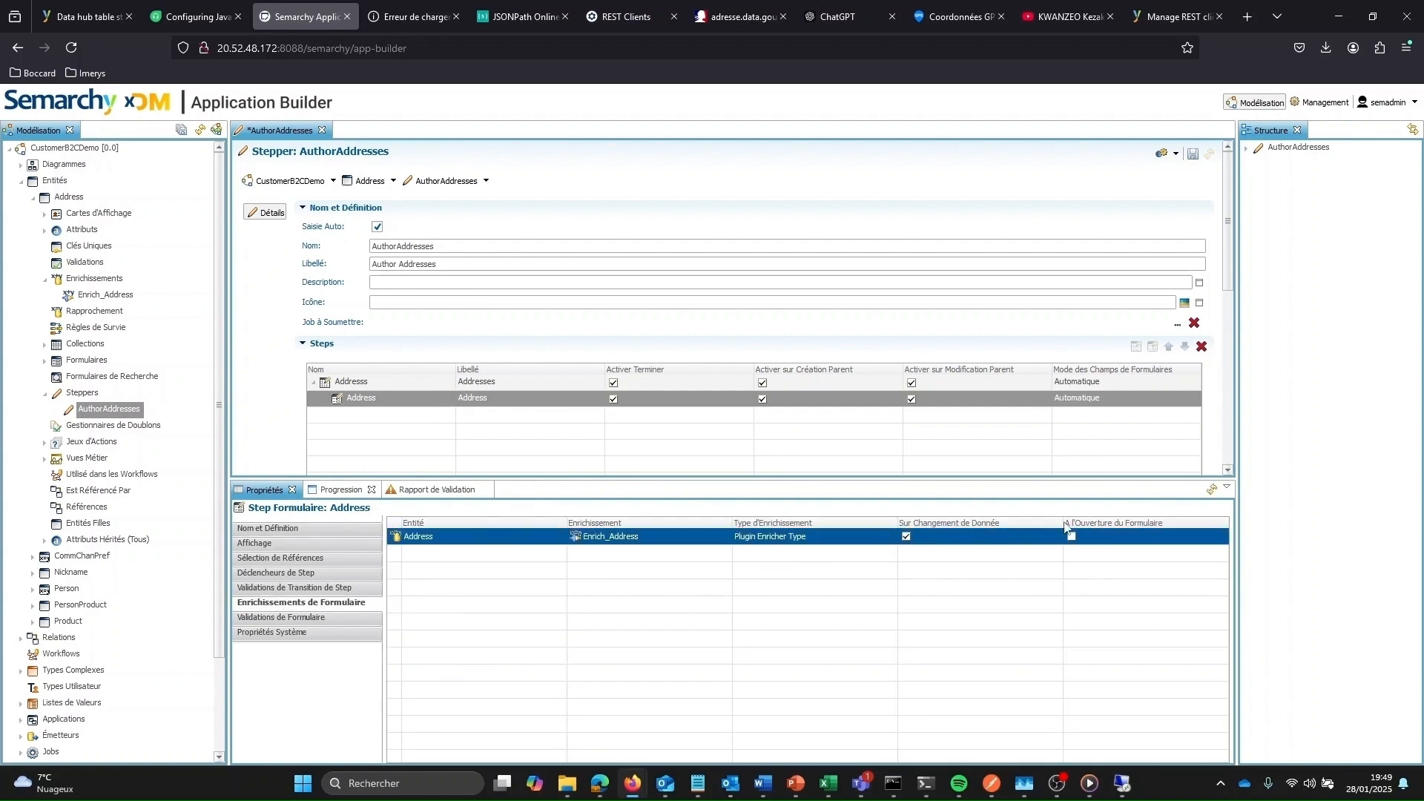
click(1192, 155)
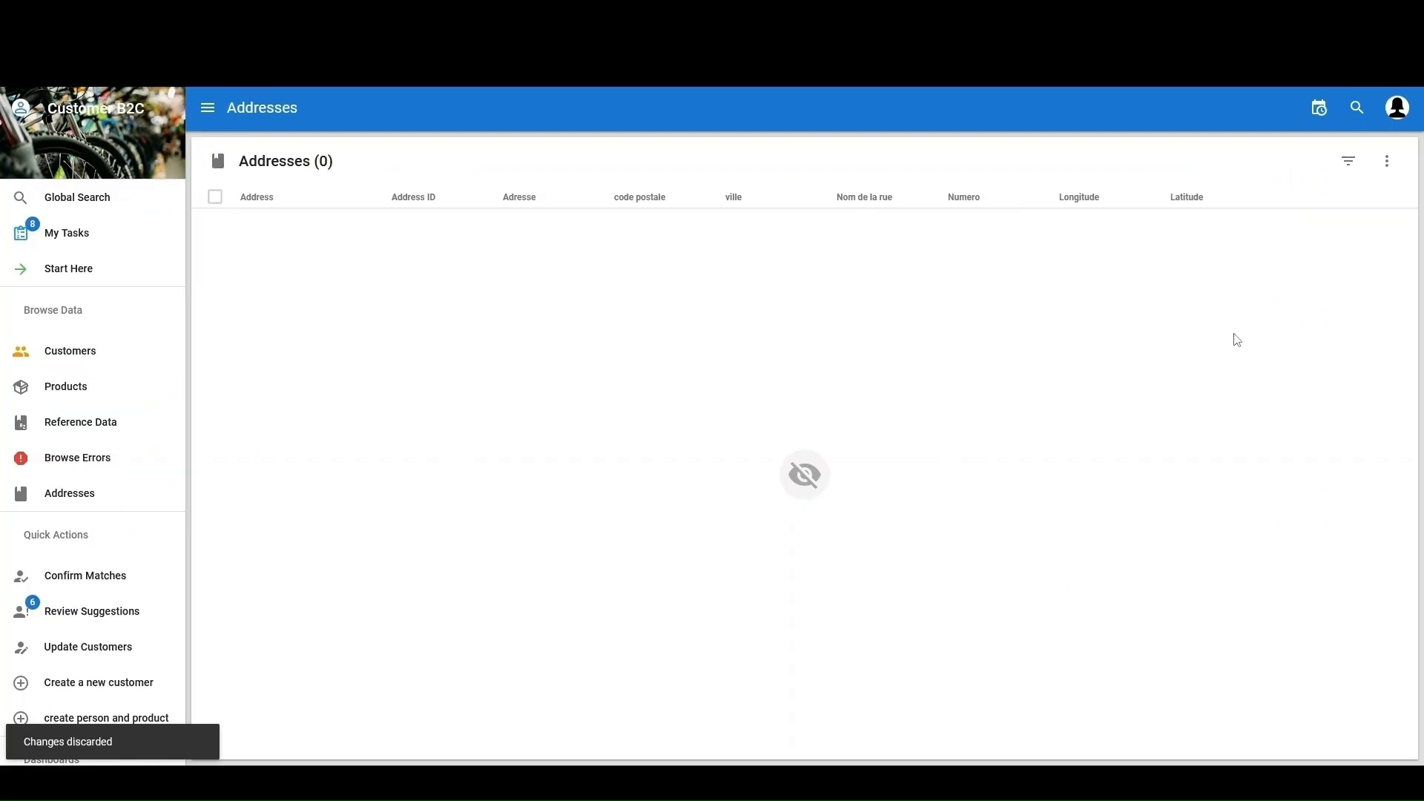
Create a new address by entering a street address in Adresse, then open the auto-filled record 3
click(1390, 159)
click(1295, 148)
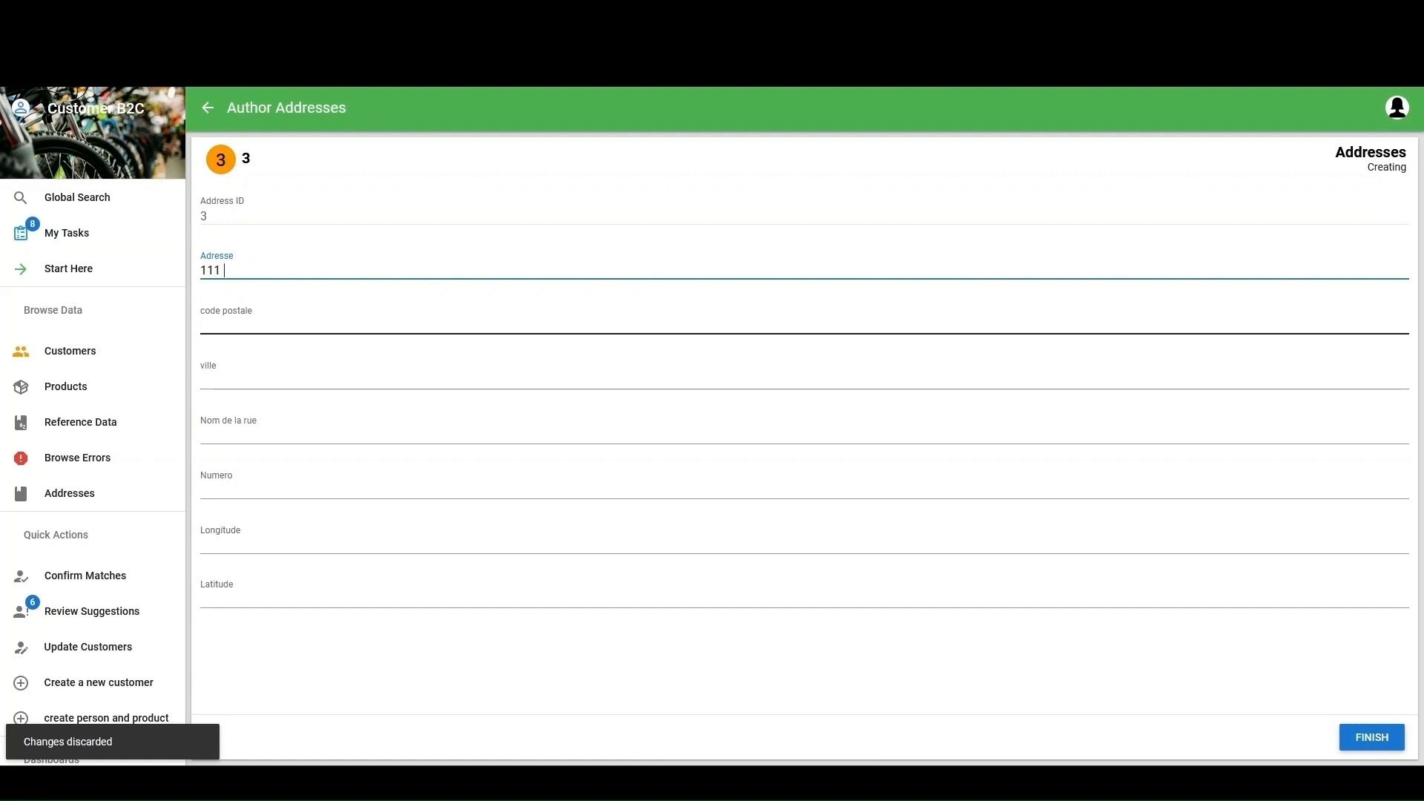
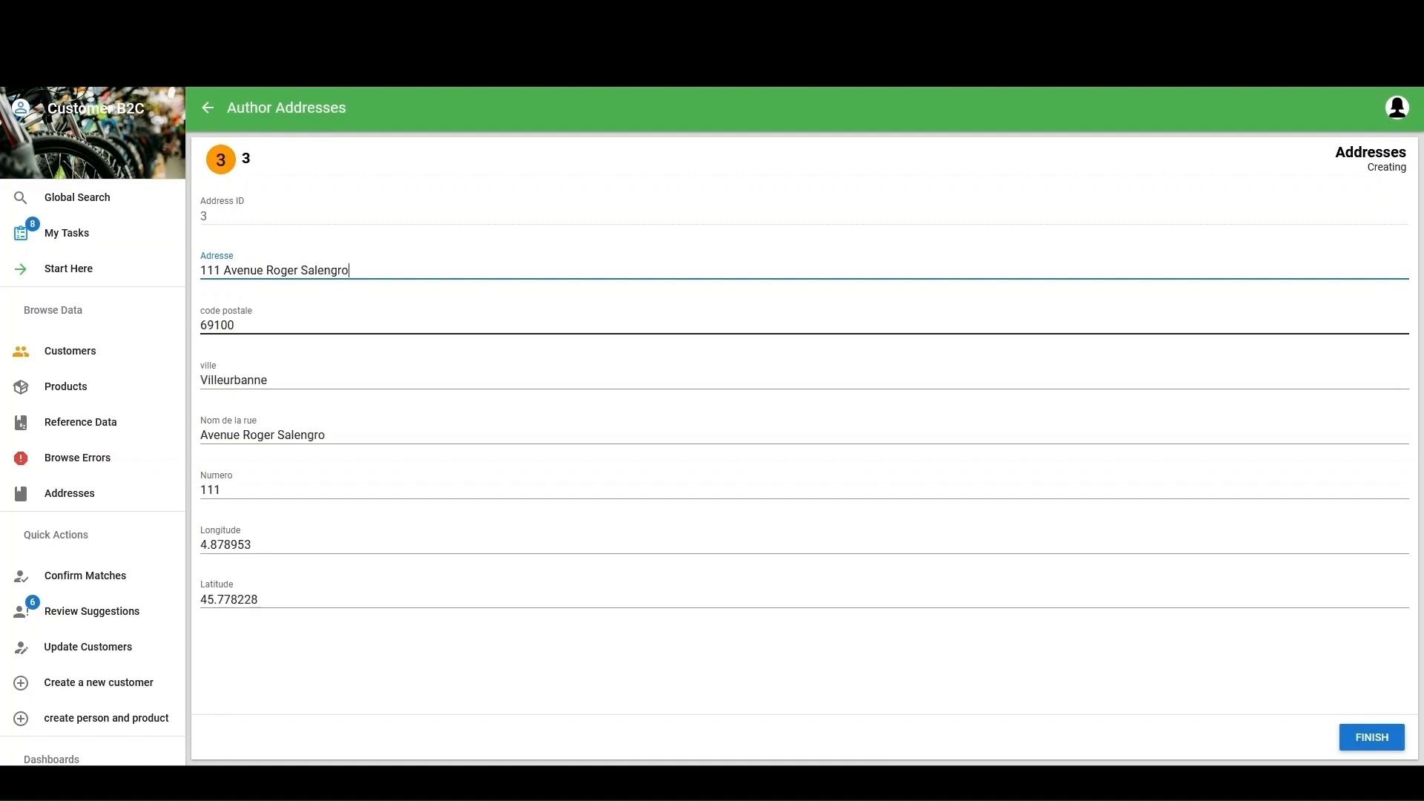
click(1364, 737)
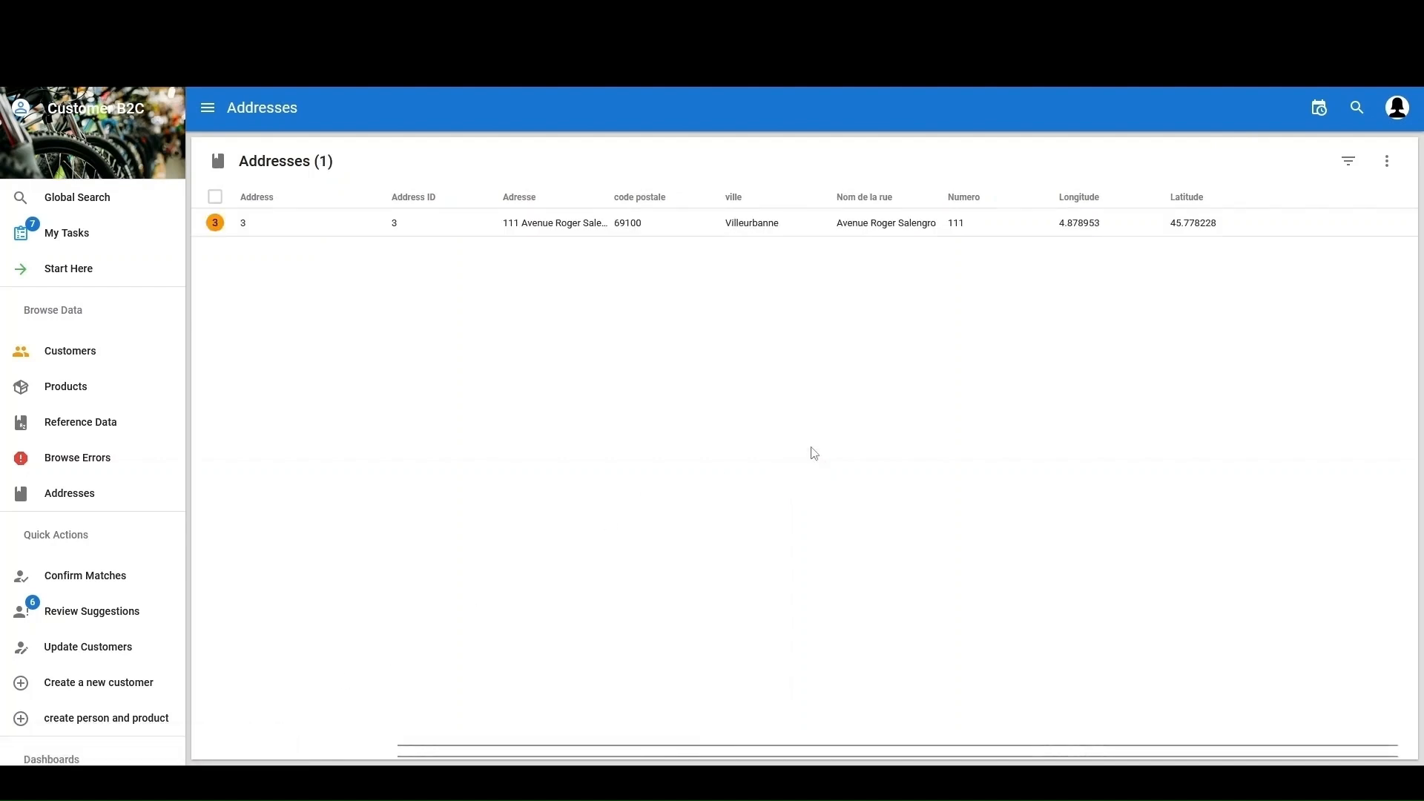
click(565, 234)
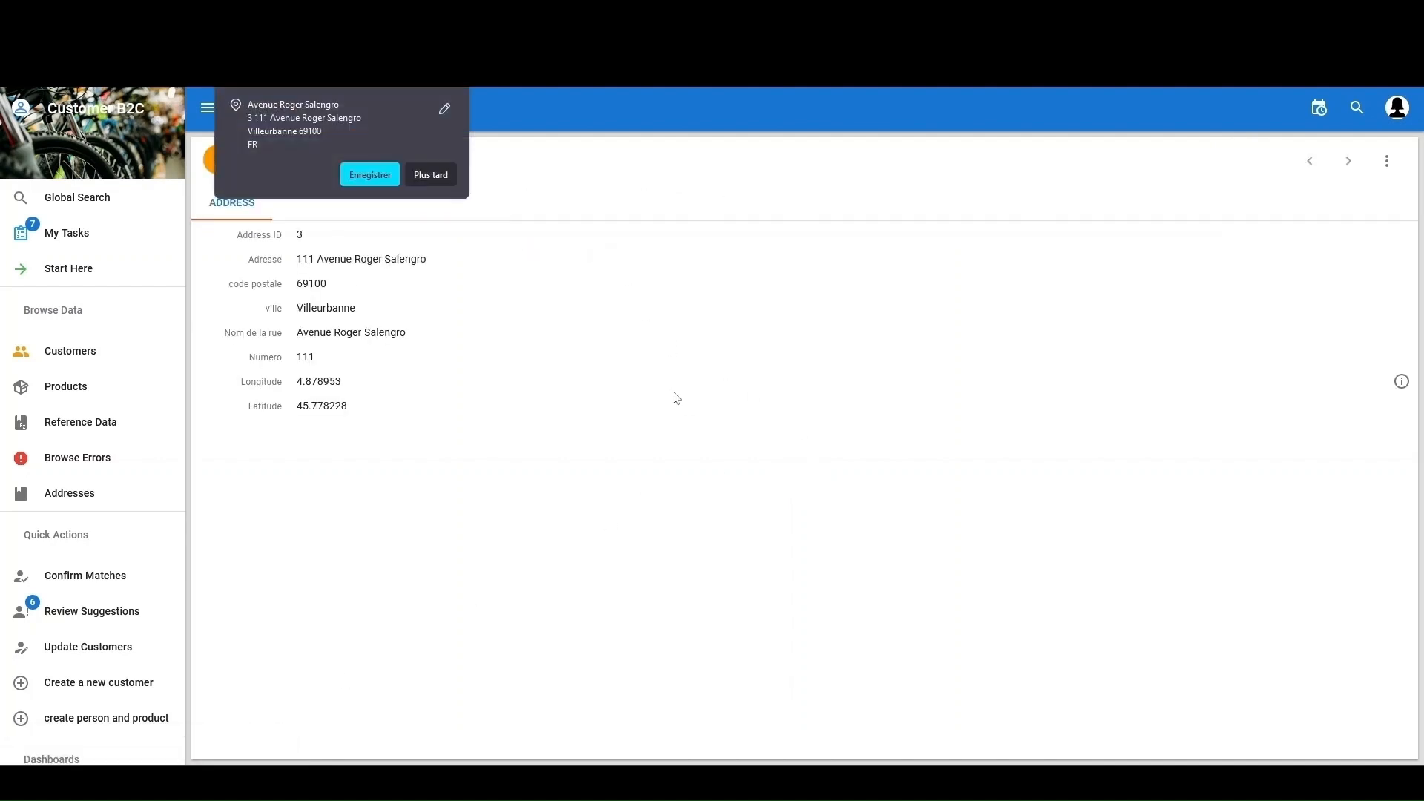
click(431, 176)
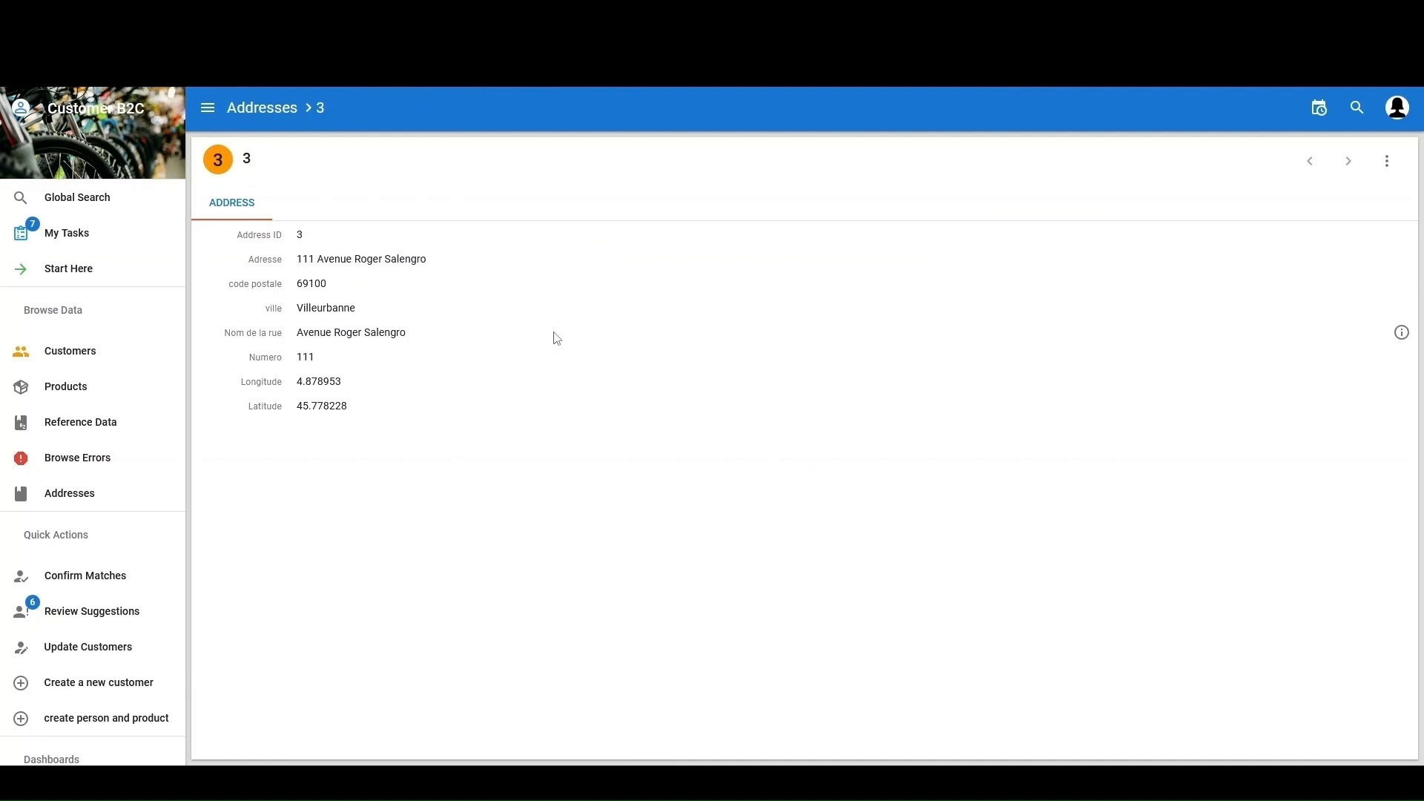